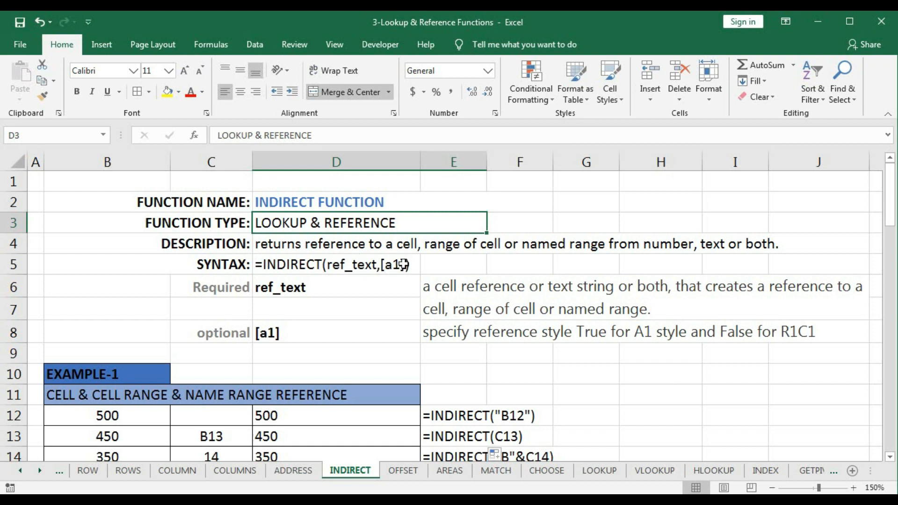
- Examine the INDIRECT function's required and optional arguments and the formulas in Example-1 through Example-6 on the sheet
left_click(348, 293)
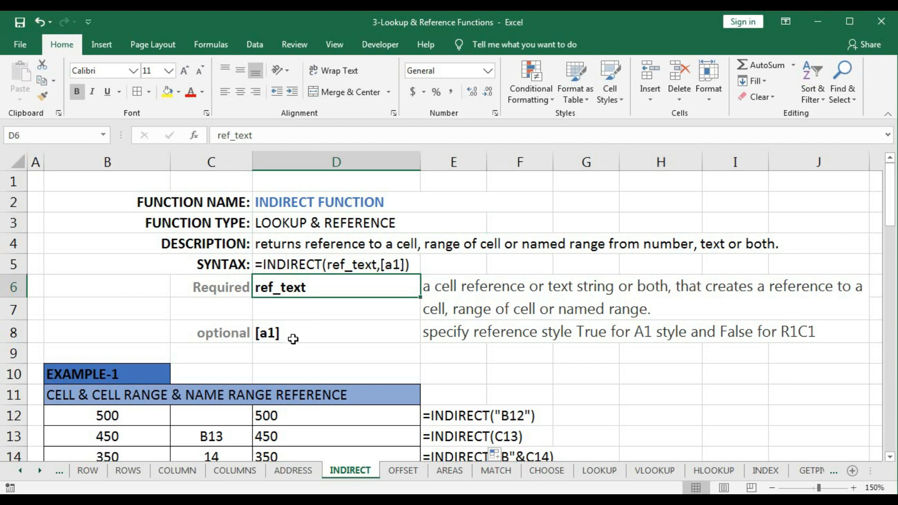
scroll(290, 344, "down", 3)
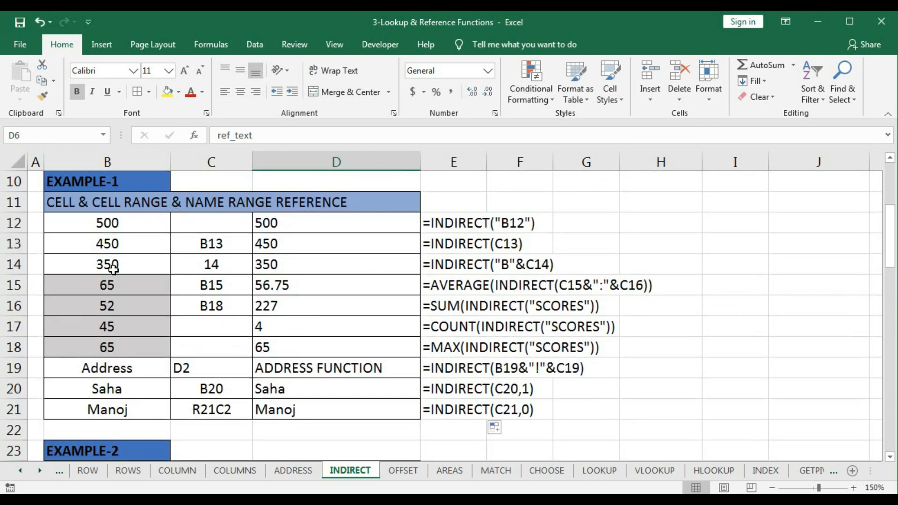
scroll(312, 304, "down", 4)
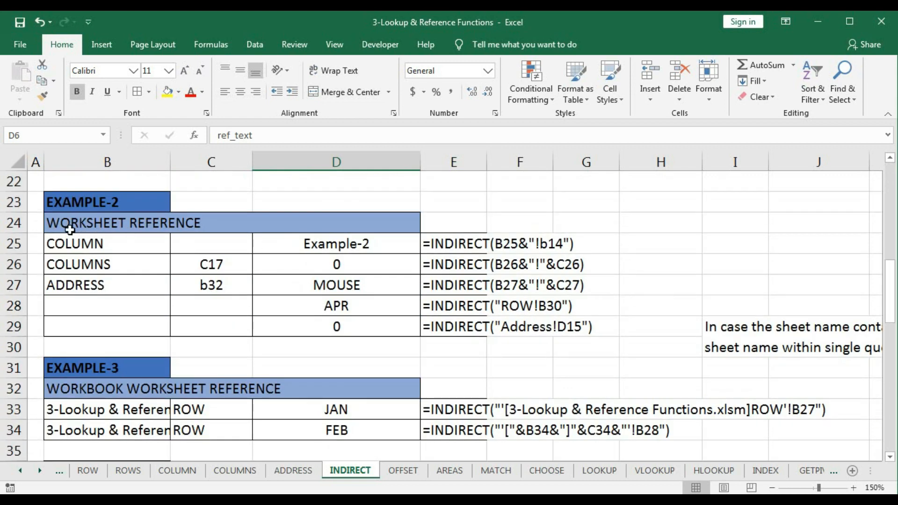
scroll(305, 253, "down", 2)
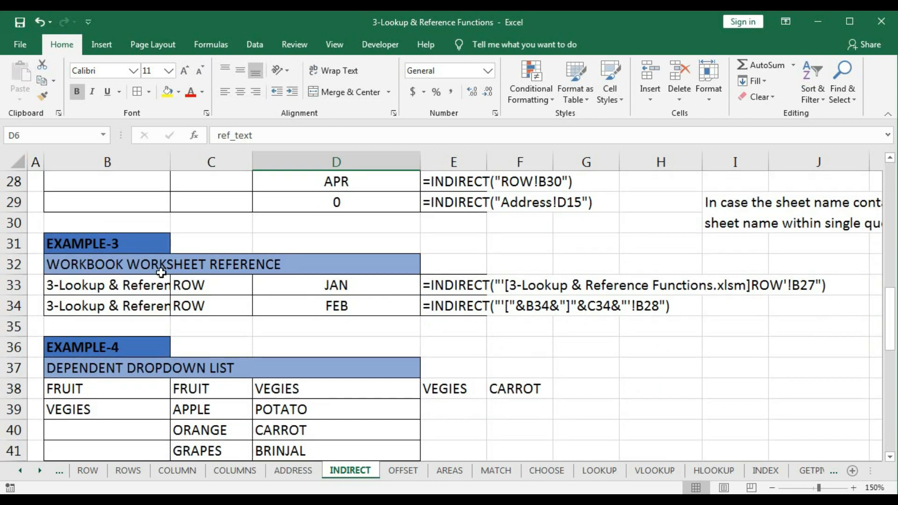
scroll(279, 275, "down", 2)
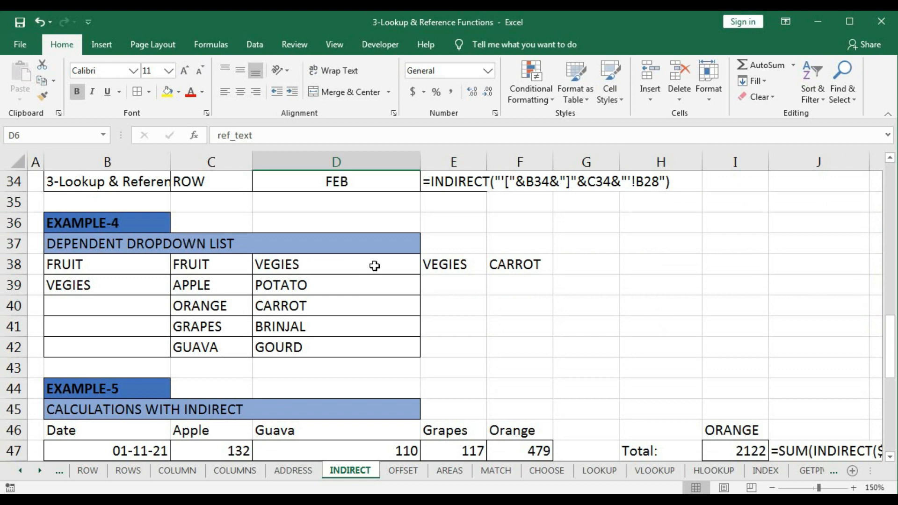
scroll(375, 266, "down", 3)
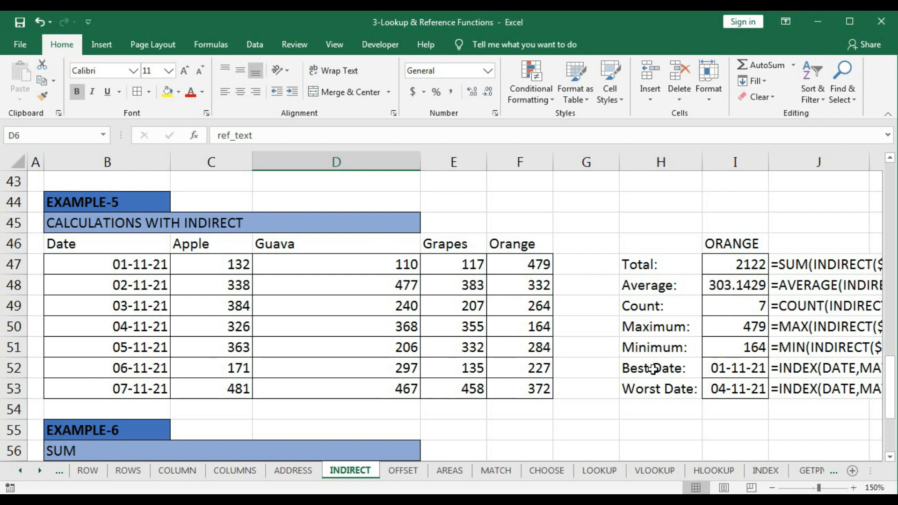
scroll(502, 316, "down", 1)
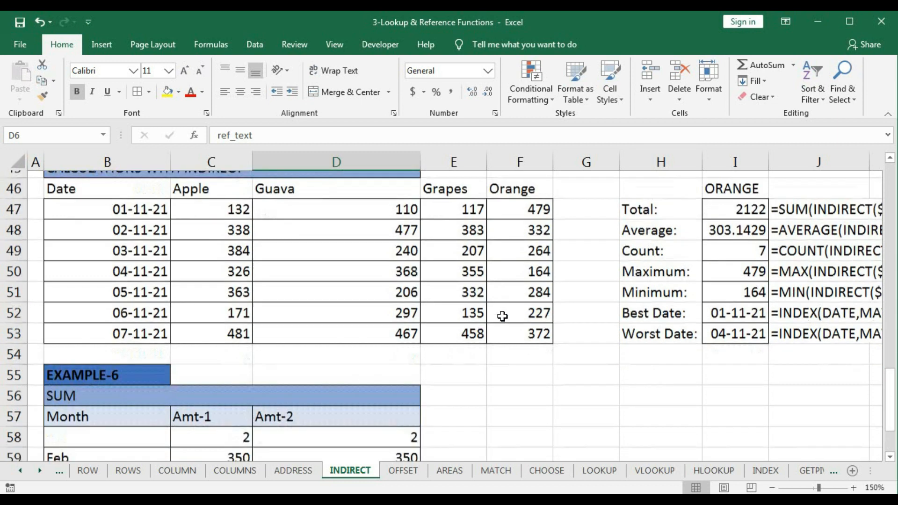
scroll(502, 317, "down", 2)
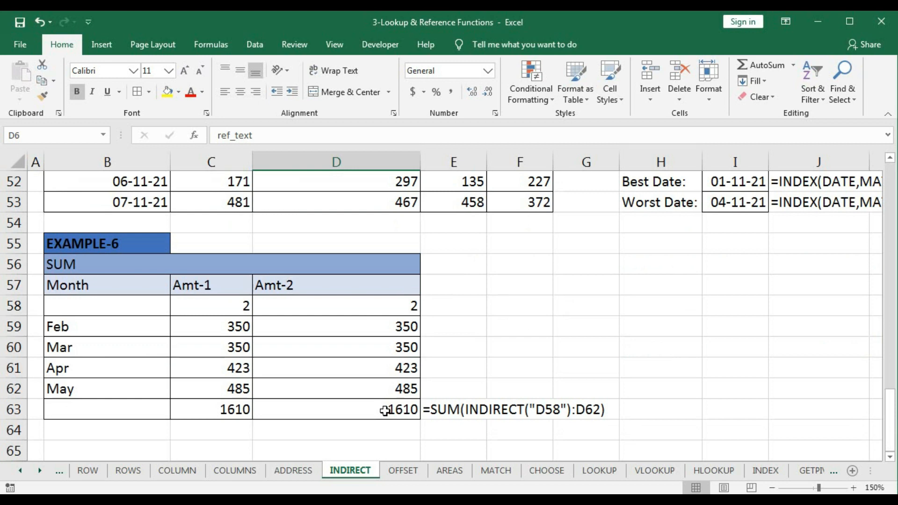
- Clear the INDIRECT result formulas in cells D12:D21 of the Example-1 table
scroll(385, 411, "up", 12)
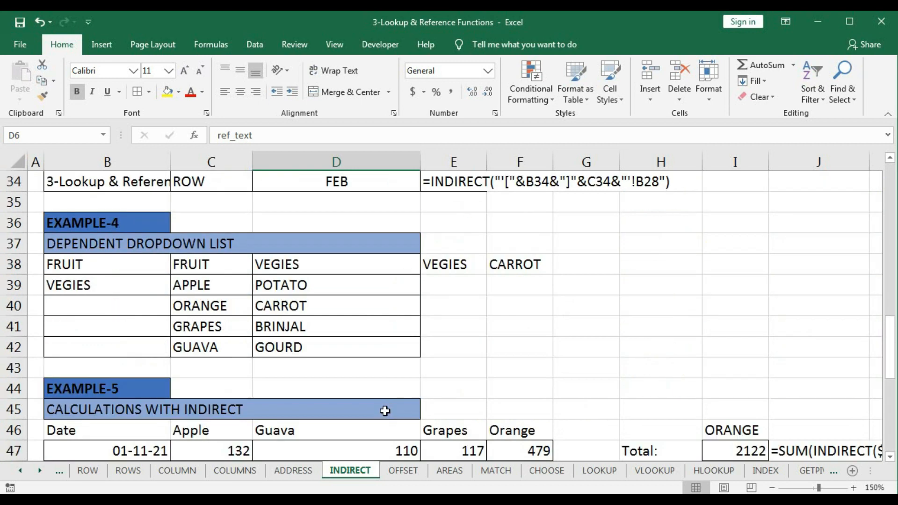
scroll(384, 411, "up", 2)
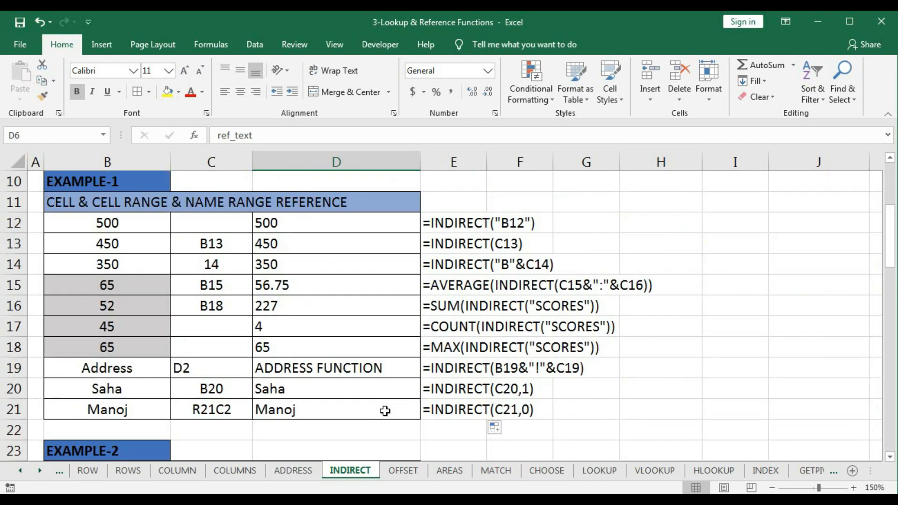
left_click_drag(284, 225, 280, 401)
key("Delete")
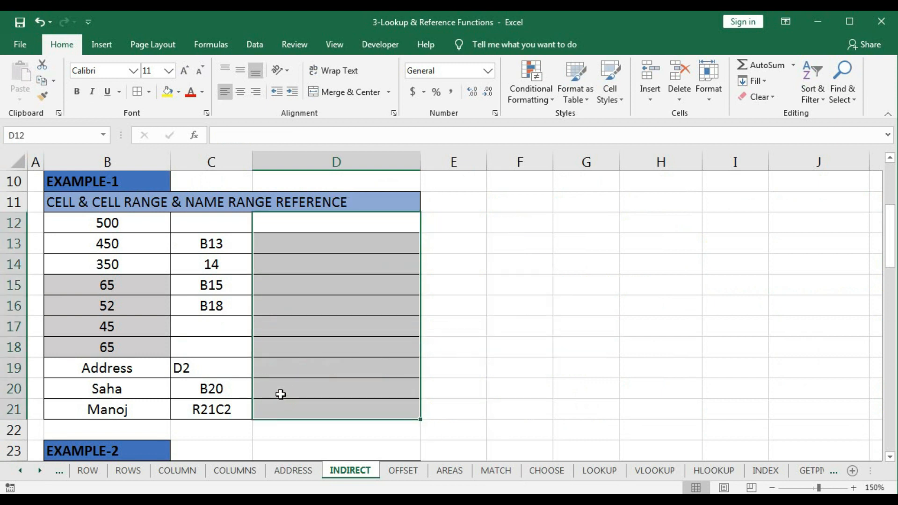
- Start a formula with the INDIRECT function in cell D12 of the Example-1 table
left_click(288, 228)
left_click_drag(288, 228, 288, 228)
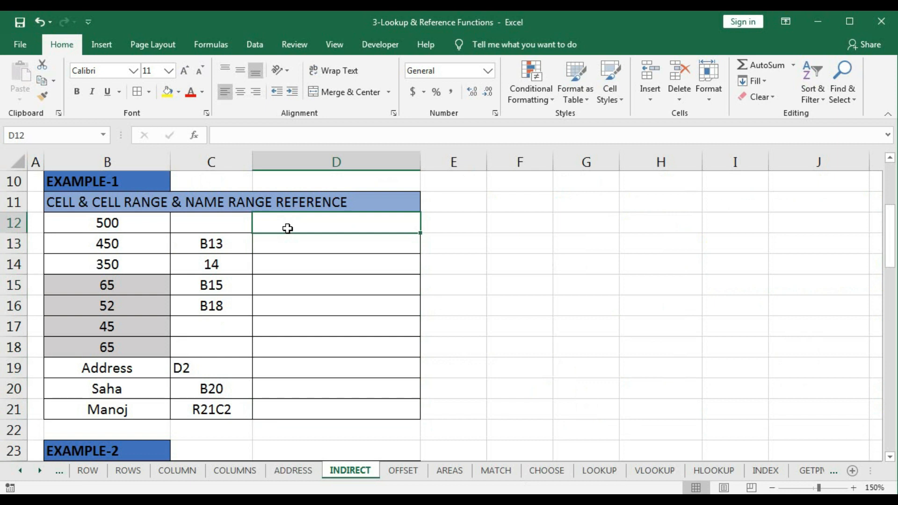
type("=IND")
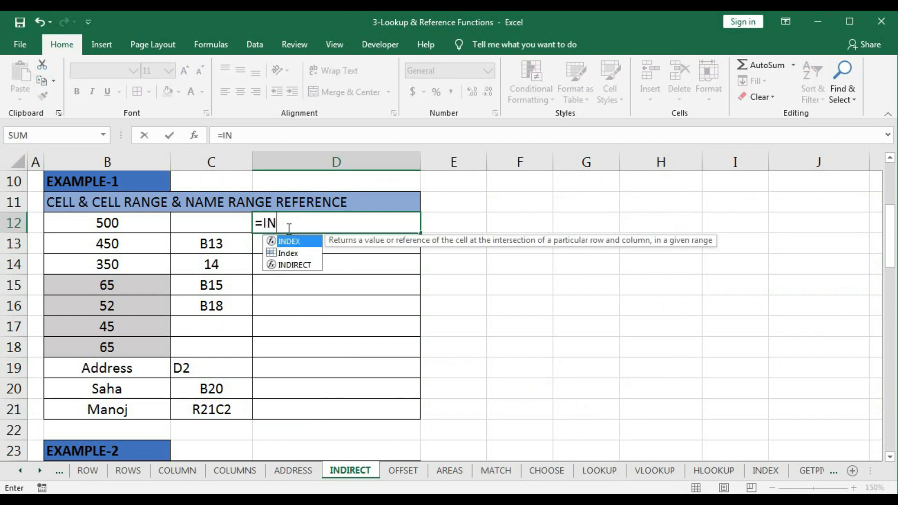
key("Down")
key("Down")
key("Tab")
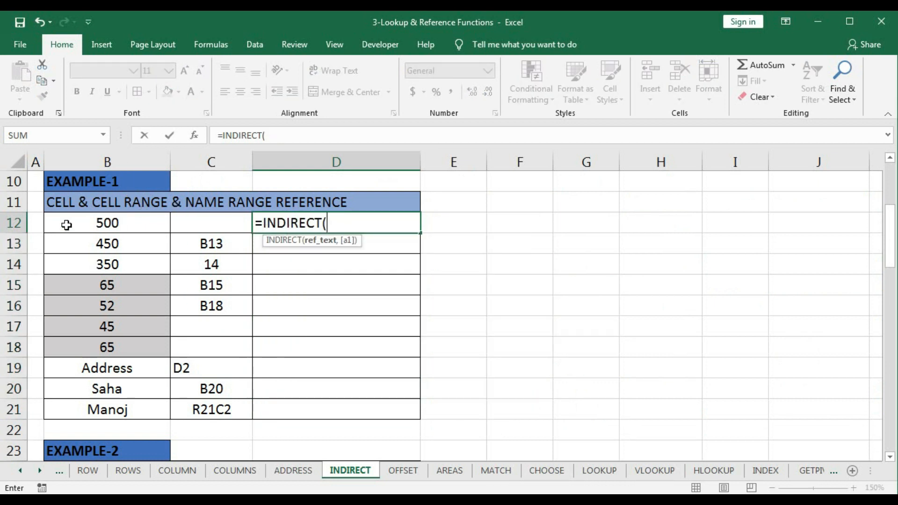
type("b1")
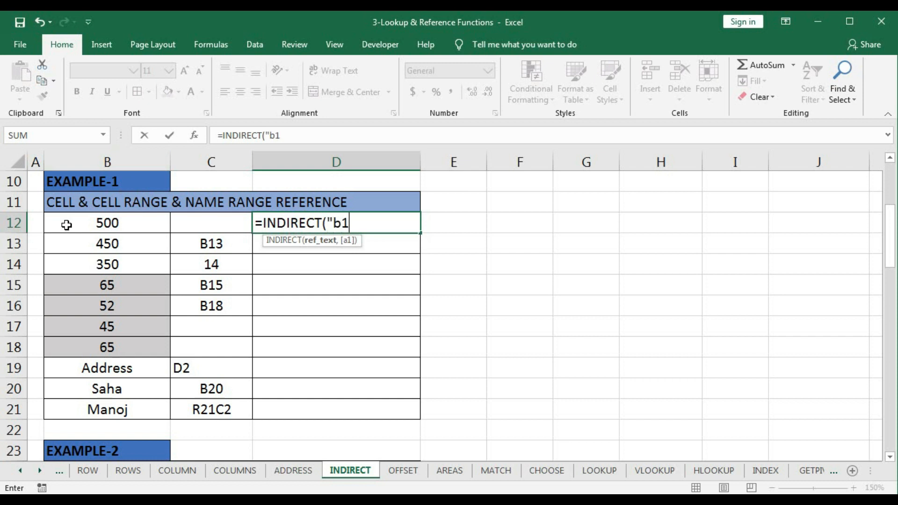
type("2")
key("BackSpace")
key("BackSpace")
key("BackSpace")
key("Return")
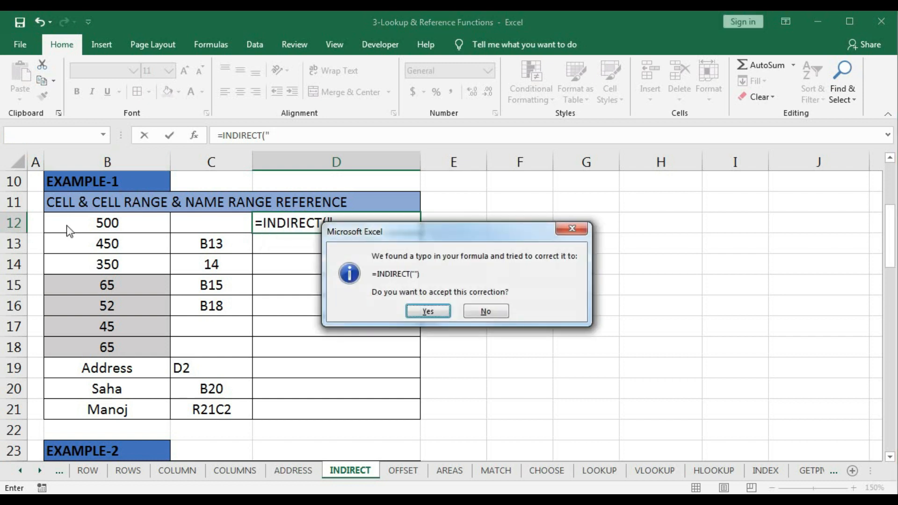
left_click(485, 311)
left_click(428, 334)
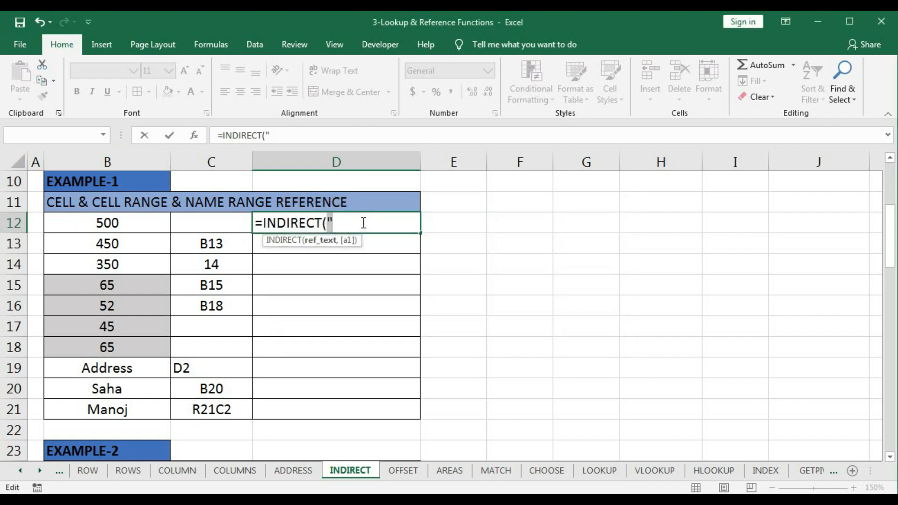
- Complete the formula in D12 as =INDIRECT("B12"), with the cell address as quoted text
left_click(360, 221)
type("B12")
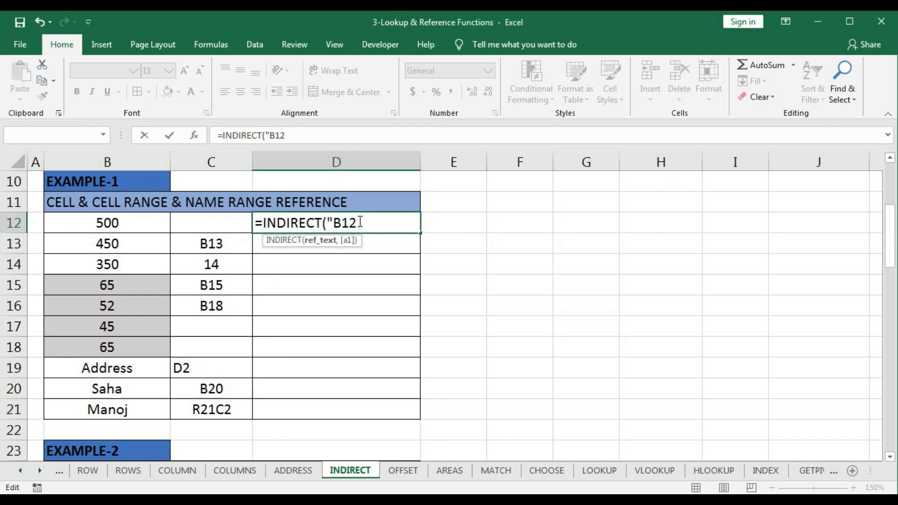
type("\")")
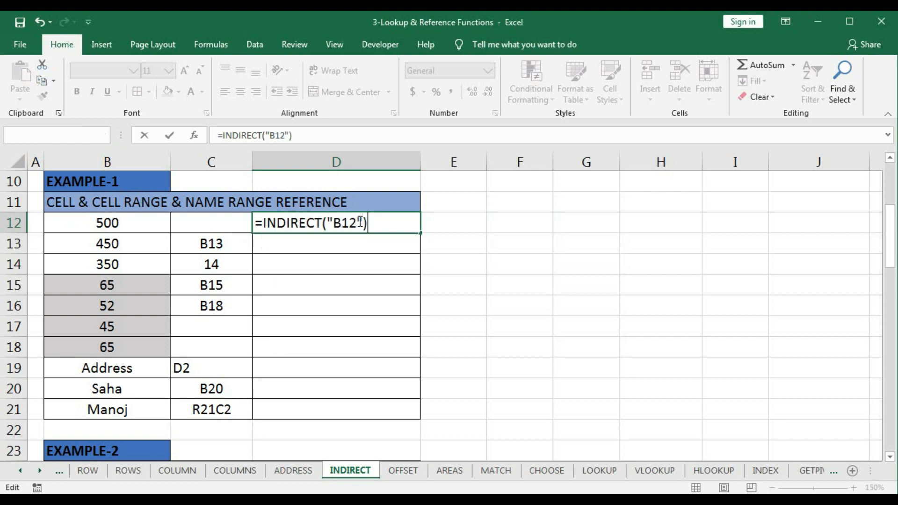
key("Return")
left_click(317, 225)
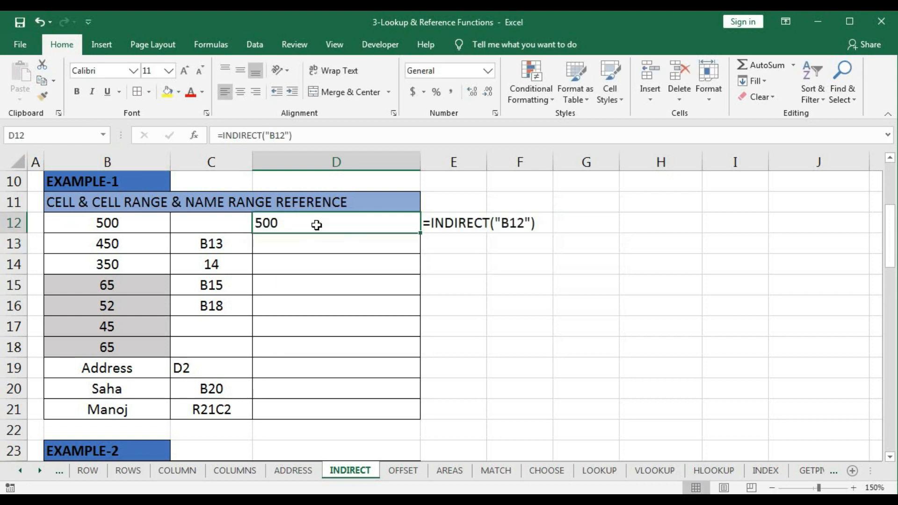
- Enter =INDIRECT(C13) in cell D13, taking the reference text from the cell beside it
left_click(305, 243)
type("=")
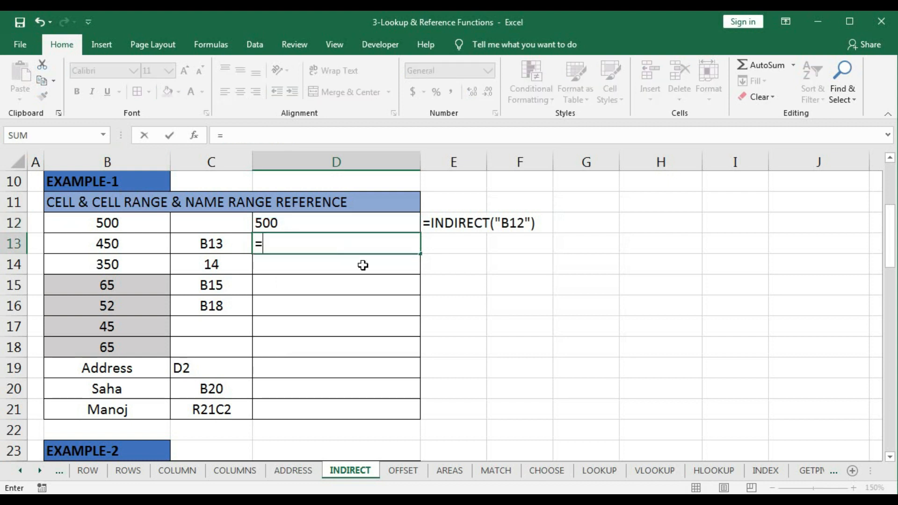
type("in")
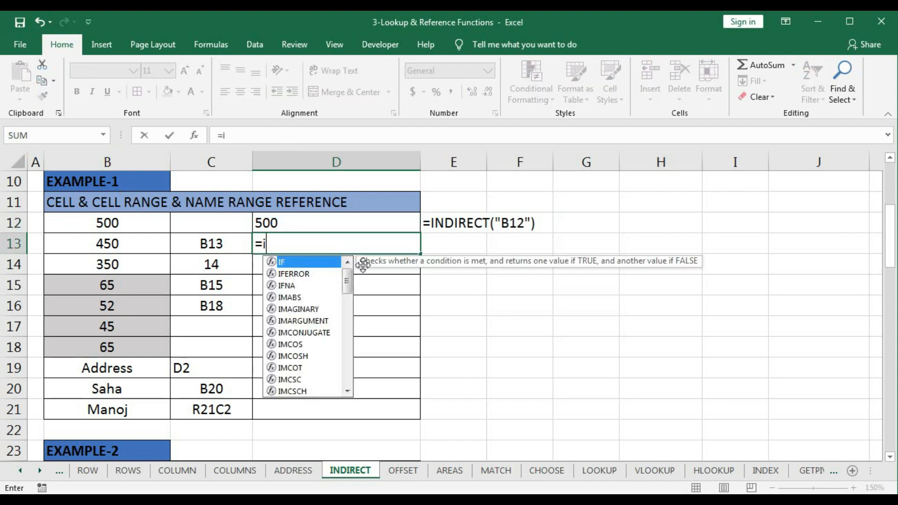
key("Down")
key("Down")
key("Tab")
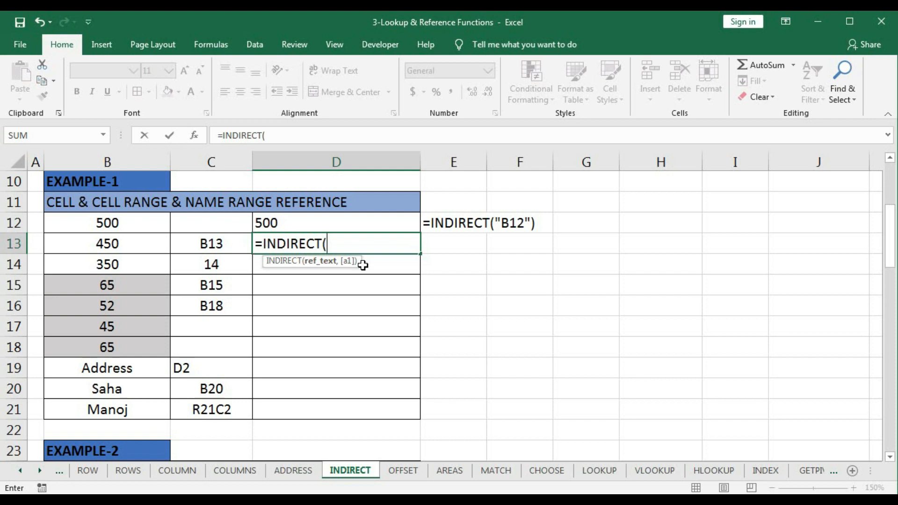
left_click(191, 246)
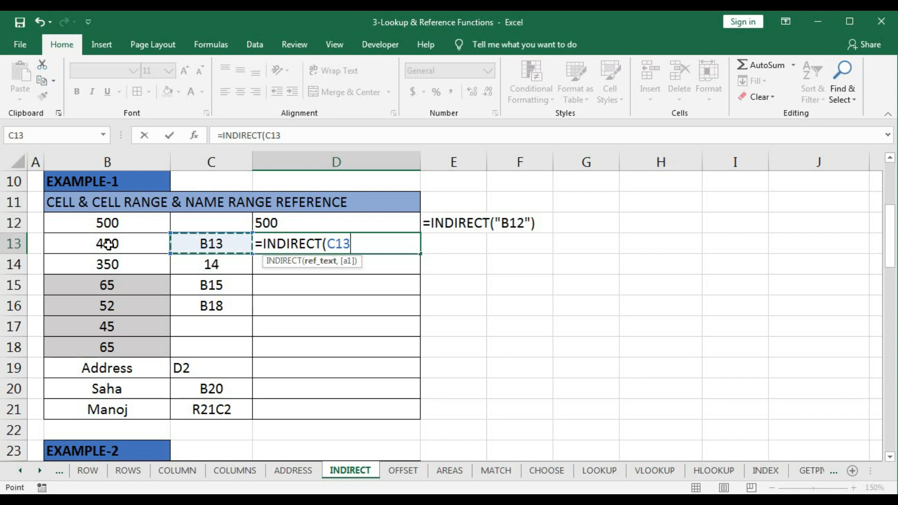
type(")")
double_click(350, 244)
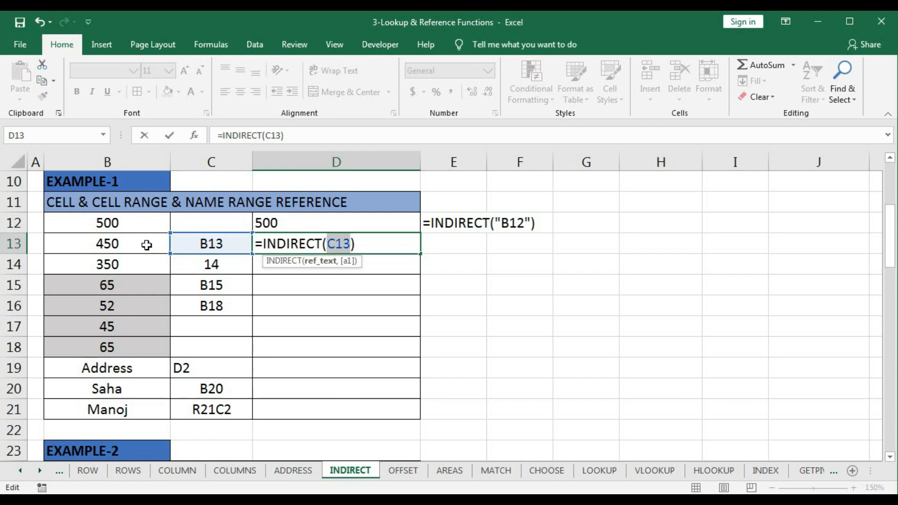
key("Return")
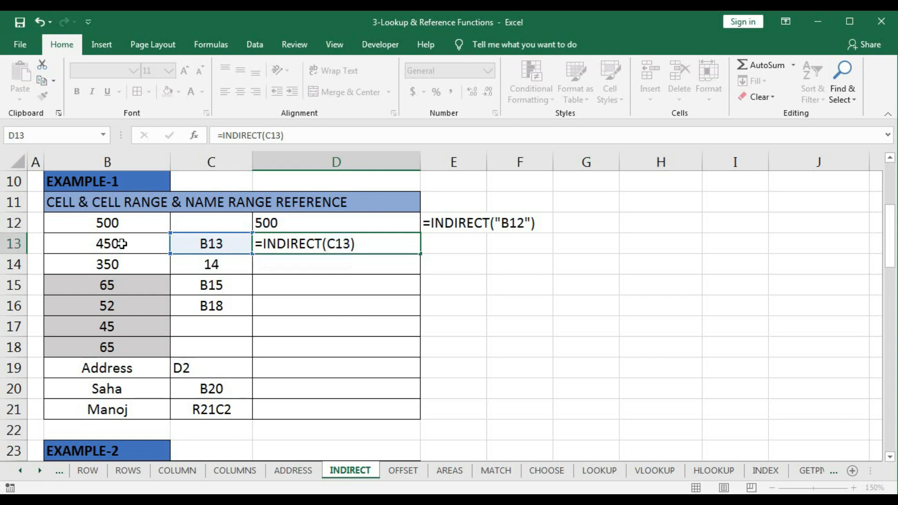
left_click(273, 245)
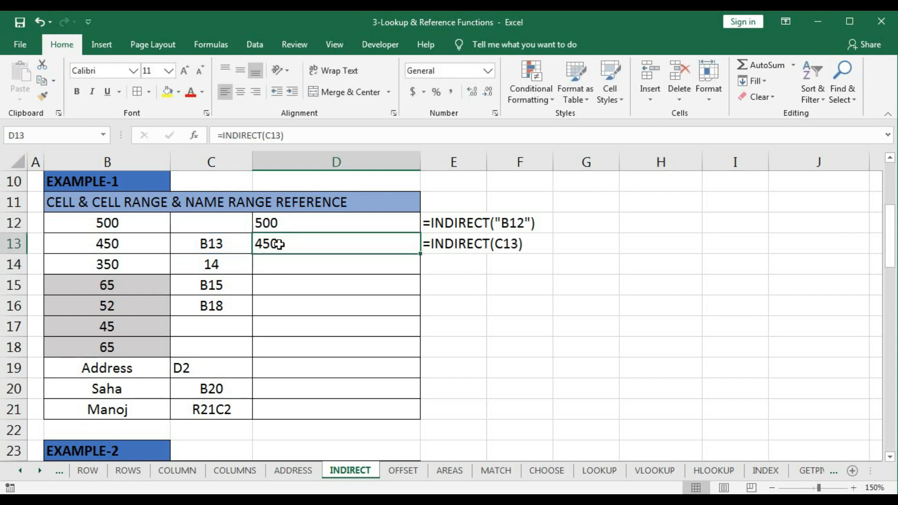
- Write the formula =INDIRECT("B"&C14) in cell D14, joining the column letter with the row number in C14
left_click(278, 264)
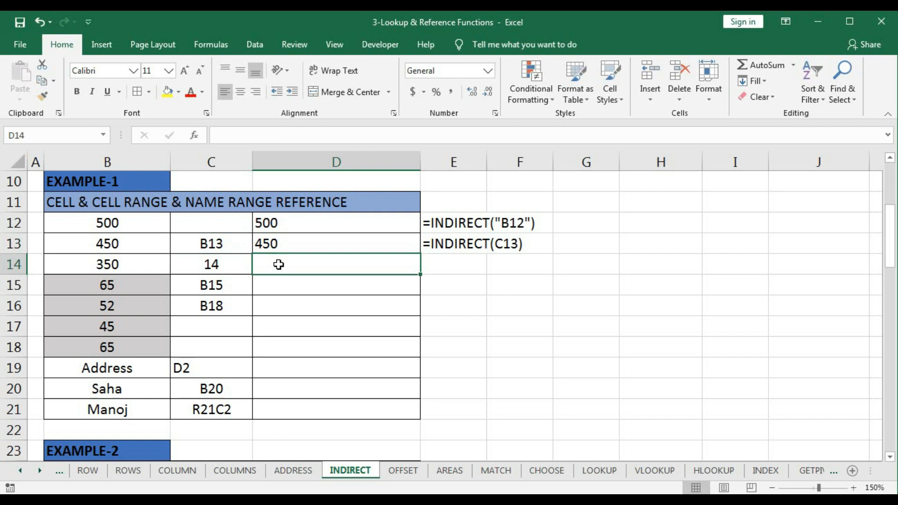
type("=in")
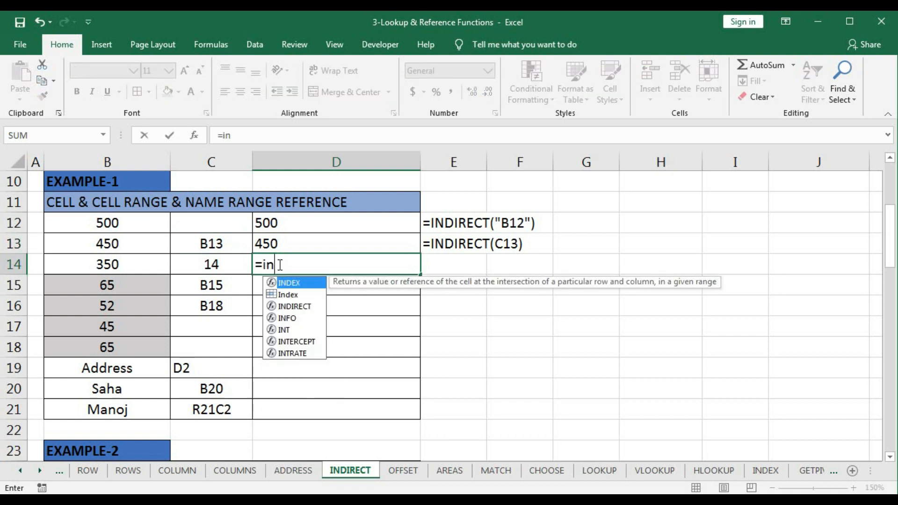
type("di")
key("Tab")
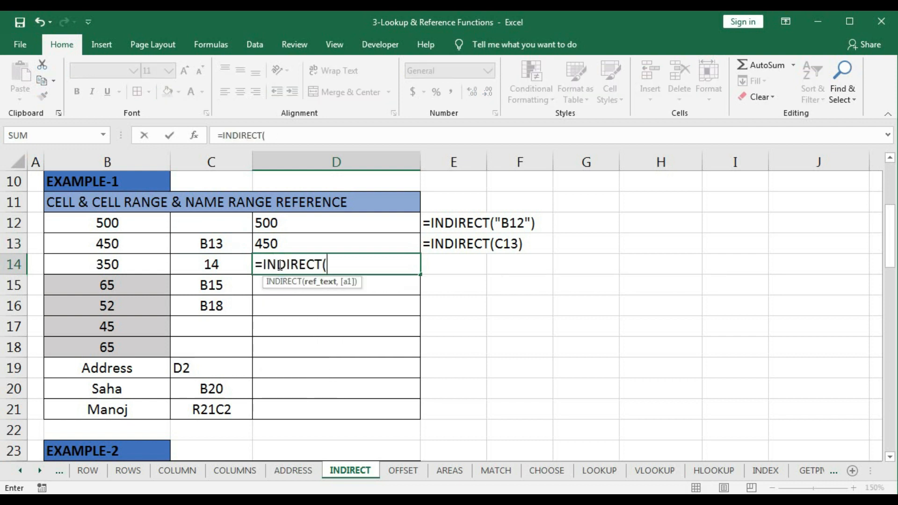
type("\"B\"&")
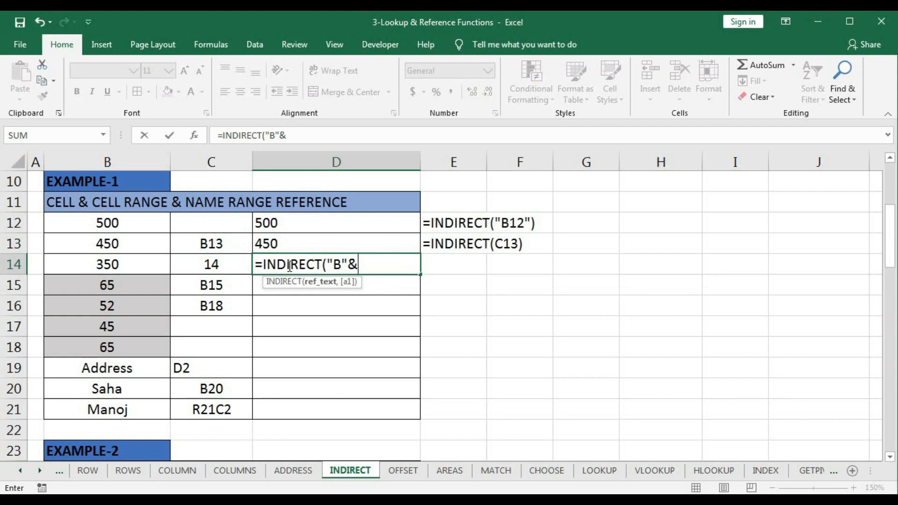
left_click(227, 262)
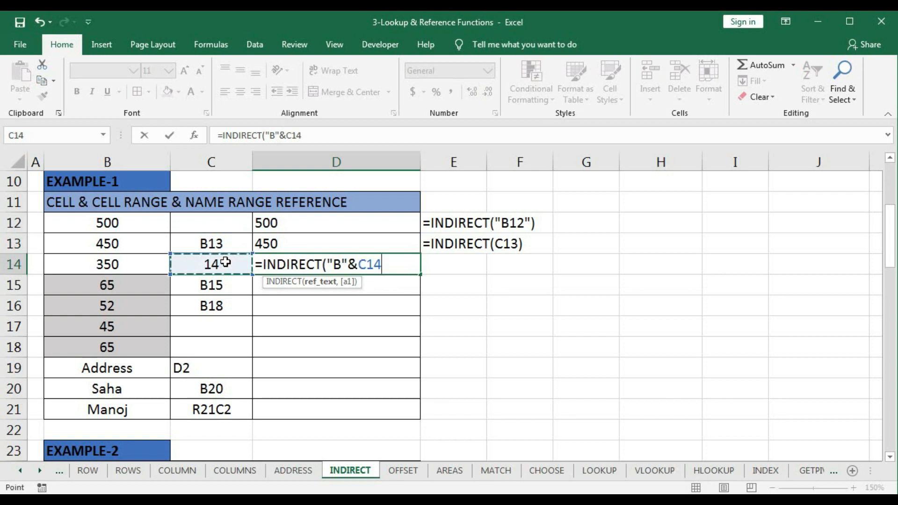
type(")")
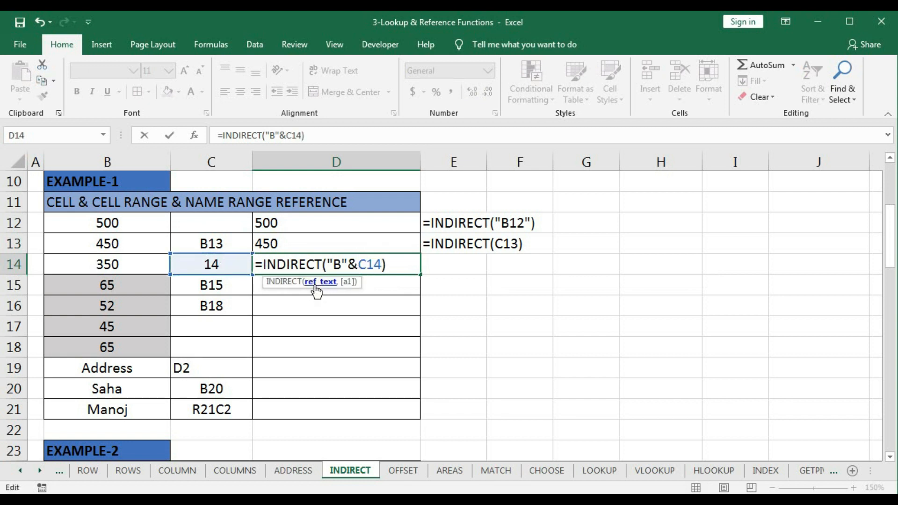
- Evaluate the ref_text argument of the D14 formula in place, revert it to "B"&C14 and commit the formula
left_click(316, 291)
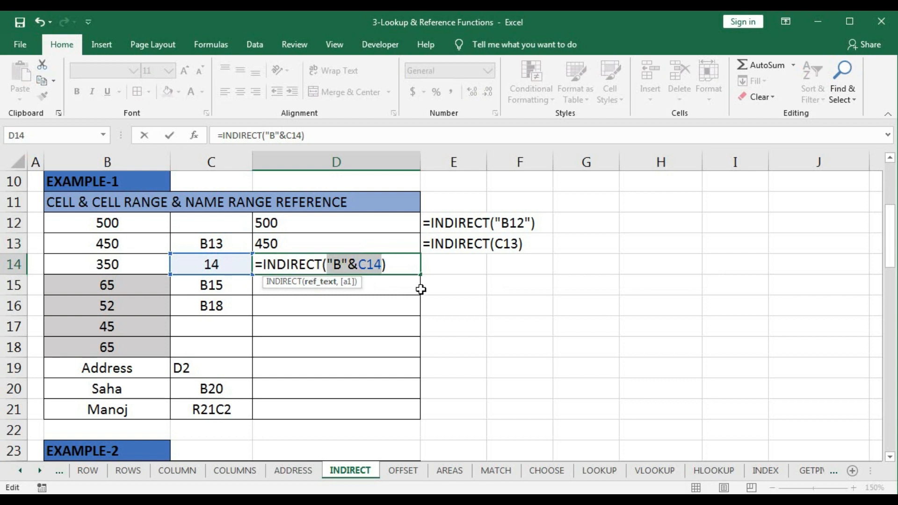
key("F9")
key("ctrl+z")
key("Return")
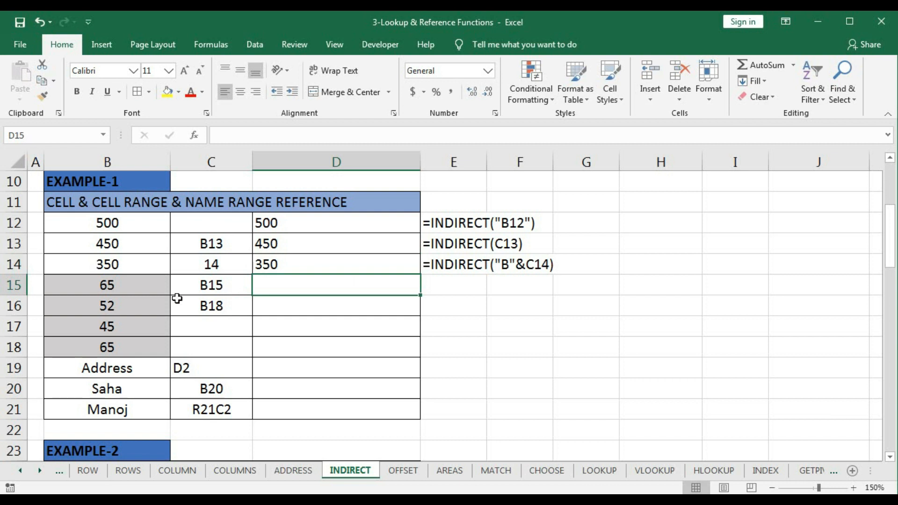
- Start a formula in cell D15 with INDIRECT nested inside AVERAGE, for the range B15:B18
left_click_drag(112, 284, 108, 345)
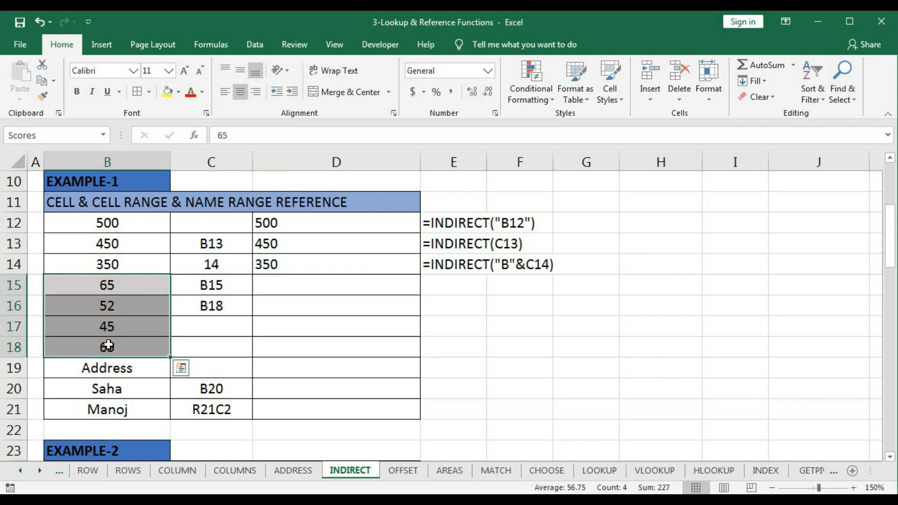
left_click(103, 285)
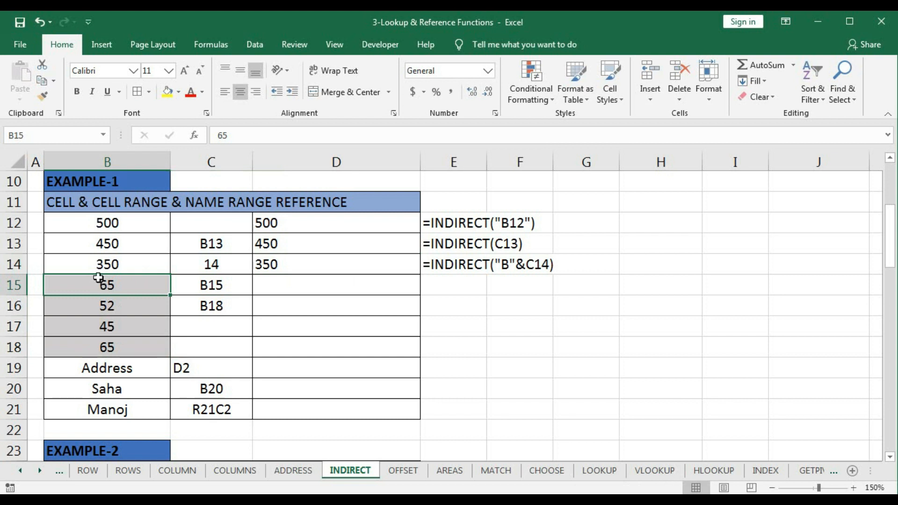
left_click(103, 346)
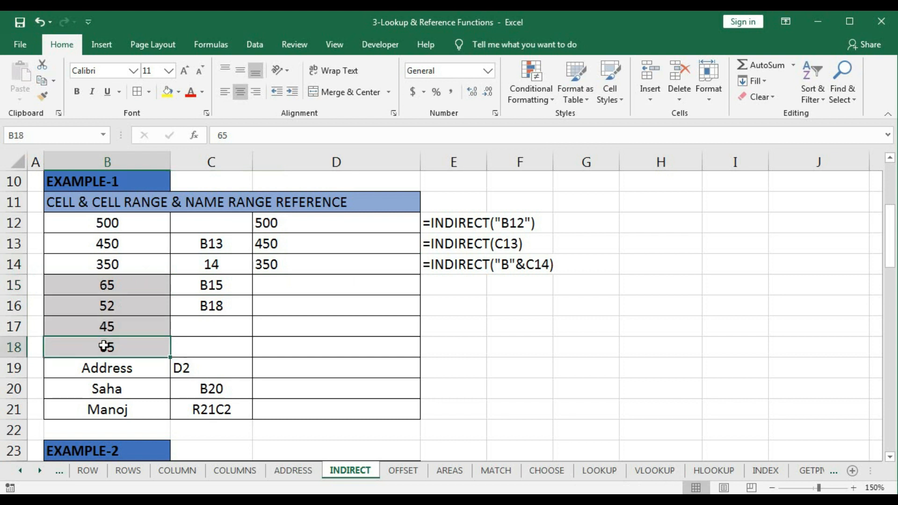
left_click(264, 287)
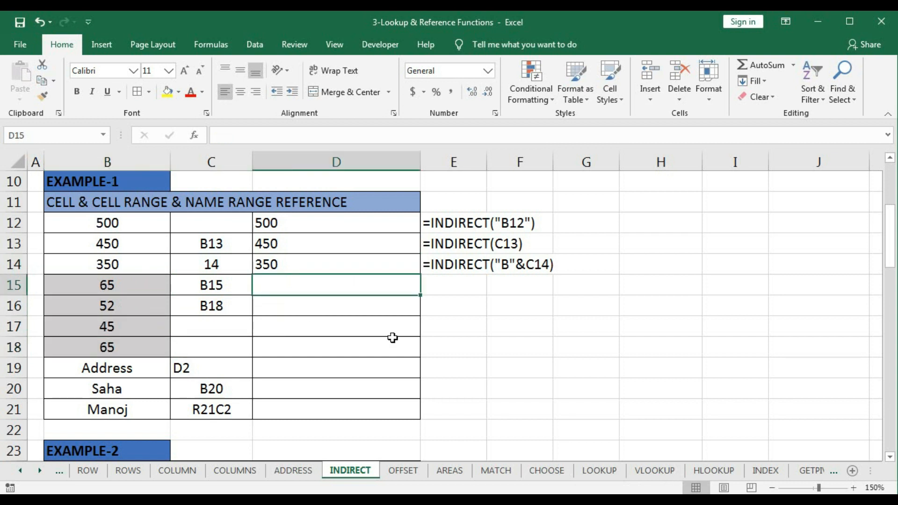
type("=av")
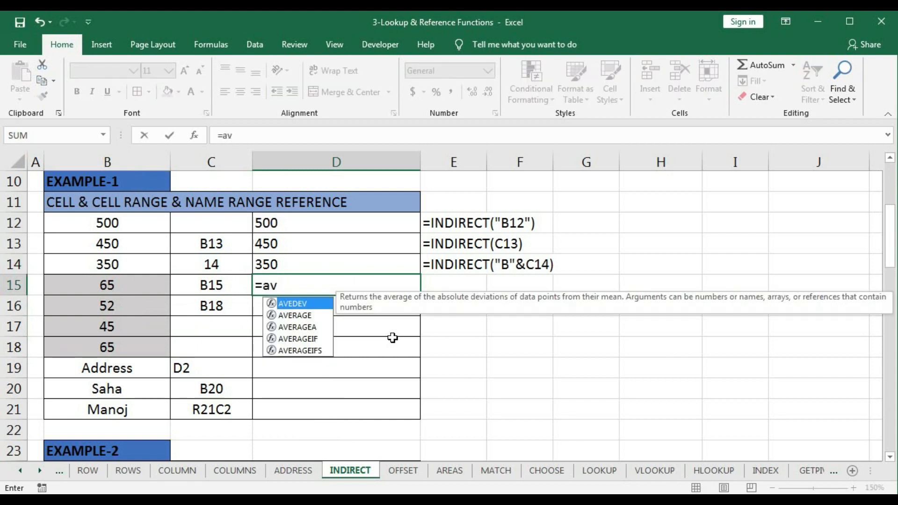
key("Down")
key("Tab")
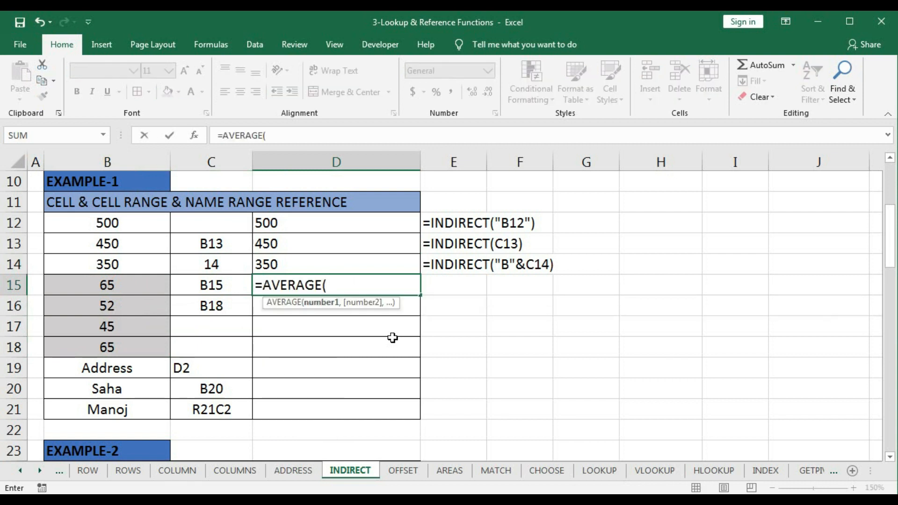
type("in")
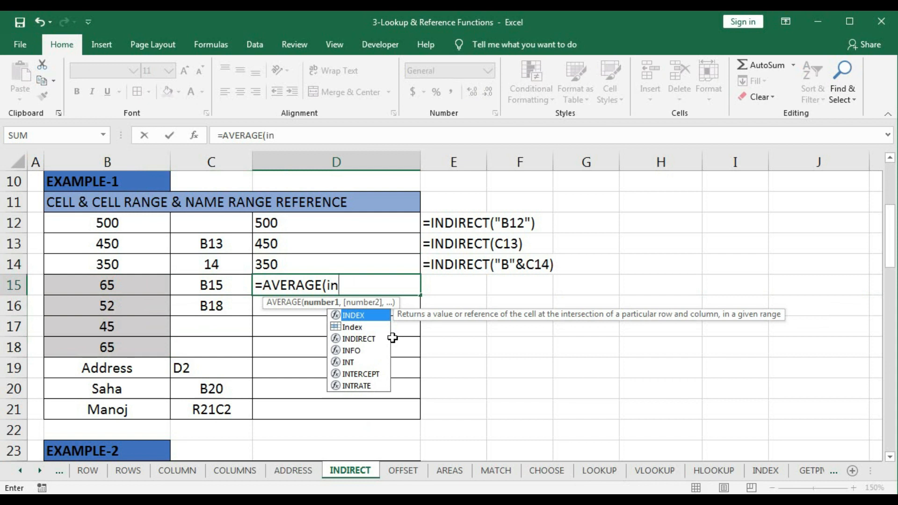
key("Down")
key("Down")
key("Tab")
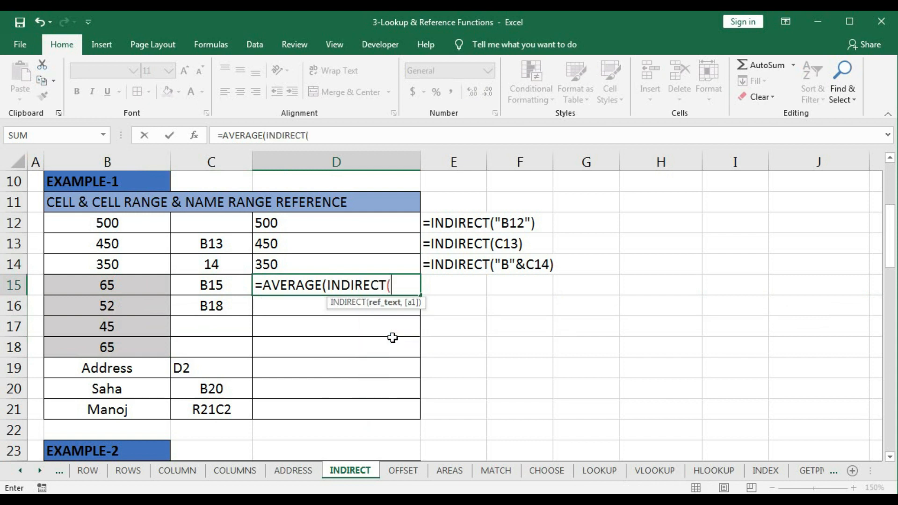
- Complete the D15 formula as =AVERAGE(INDIRECT(C15&":"&C16)), joining the start and end addresses with a colon
left_click(228, 288)
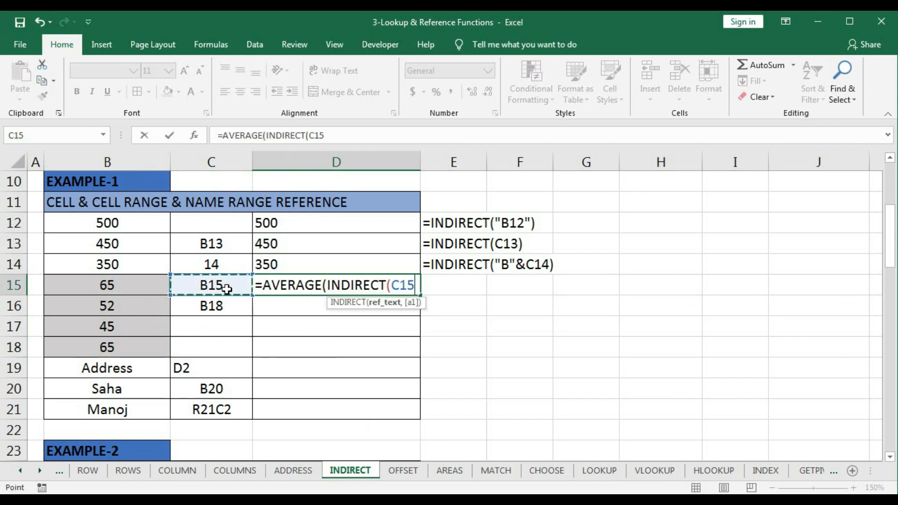
type("&\"")
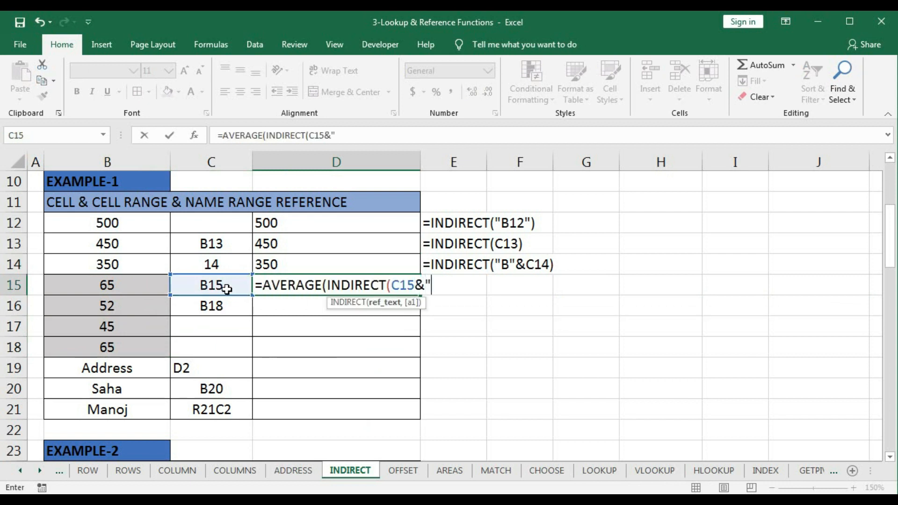
type(":\"&")
left_click(220, 308)
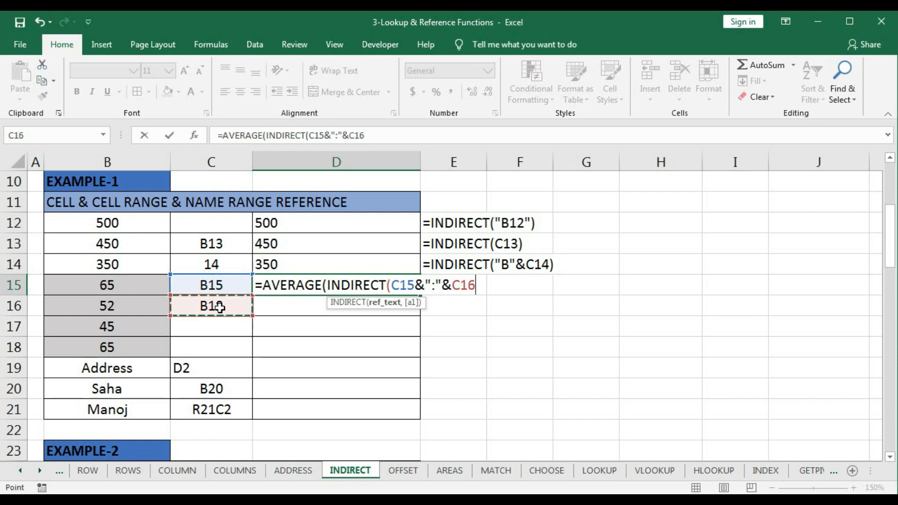
type(")")
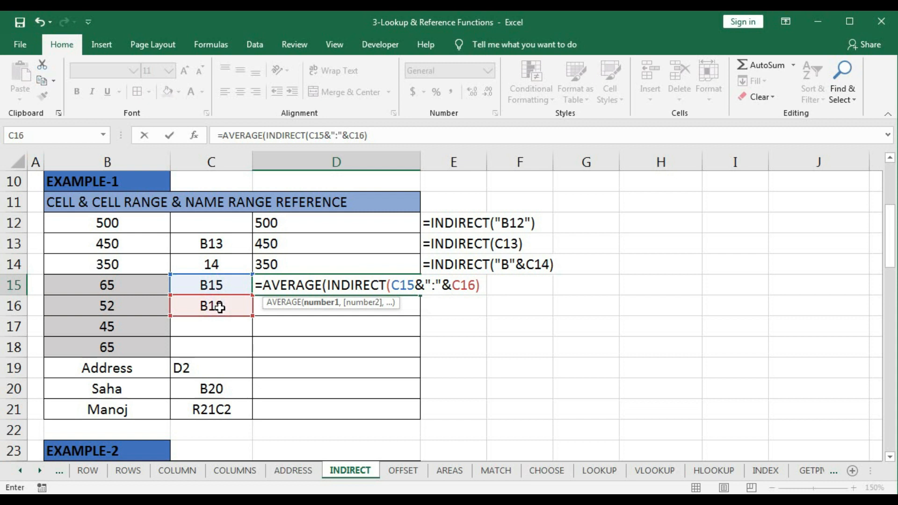
type(")")
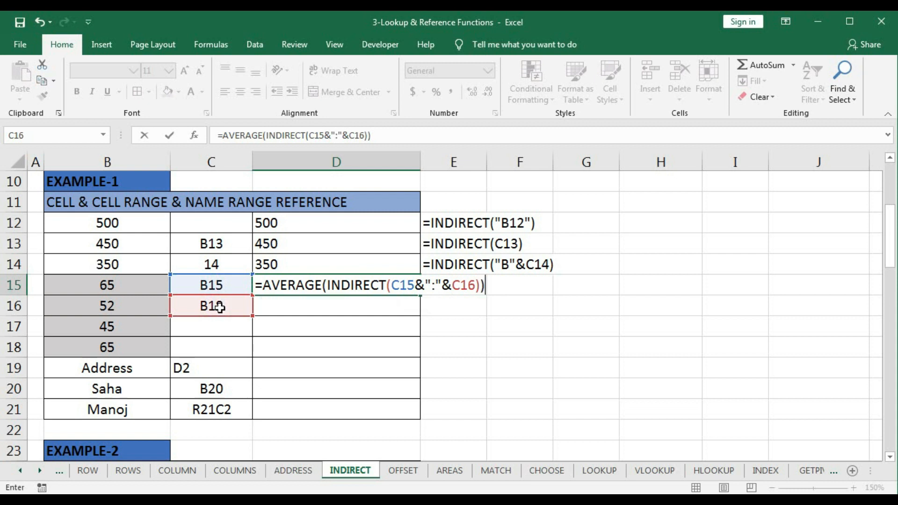
- Evaluate the ref_text argument of the D15 formula in place, commit it as C15&":"&C16, and check the average of B15:B18
left_click(406, 286)
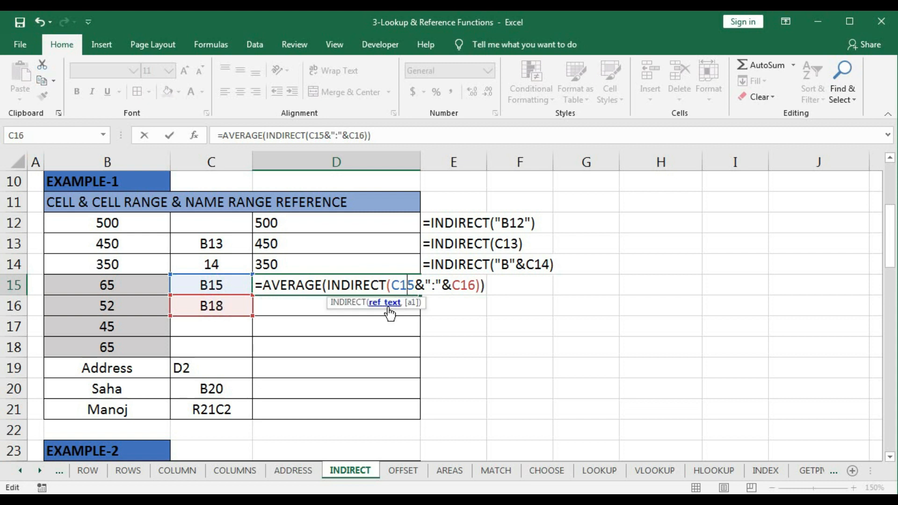
left_click(388, 309)
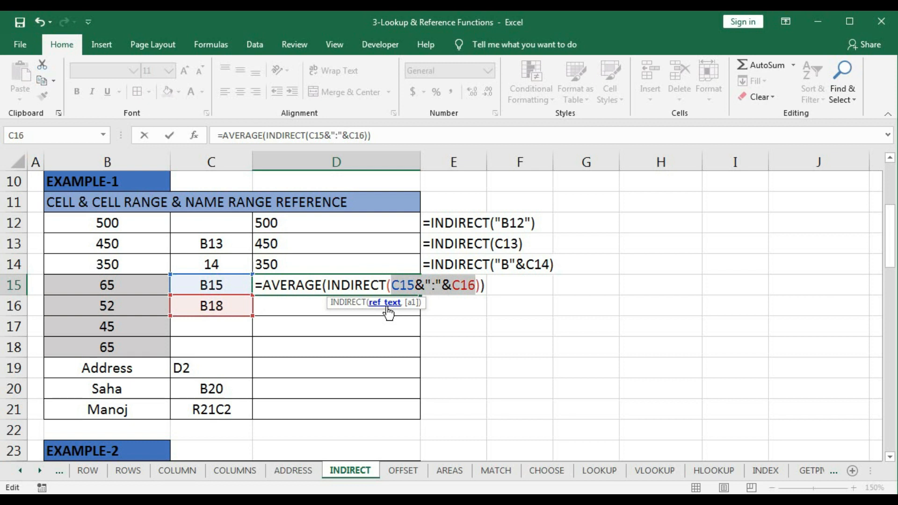
key("F9")
key("Return")
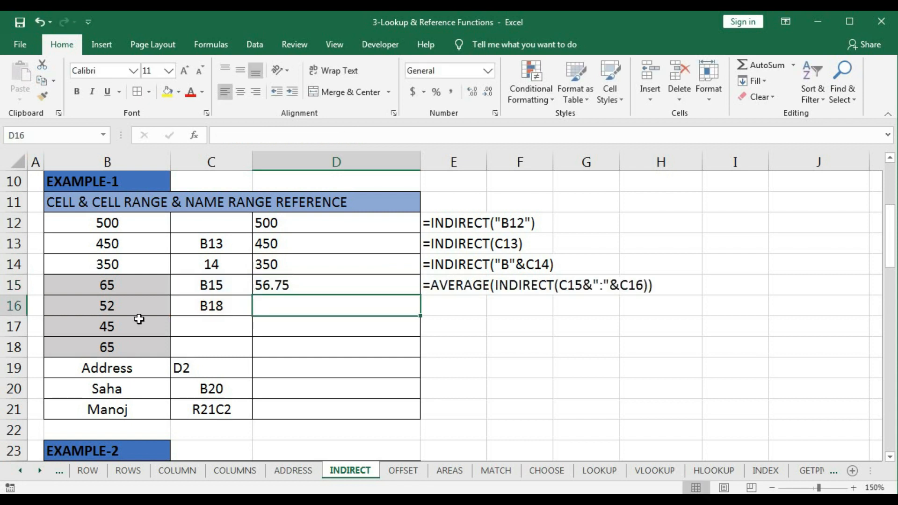
left_click_drag(131, 288, 125, 346)
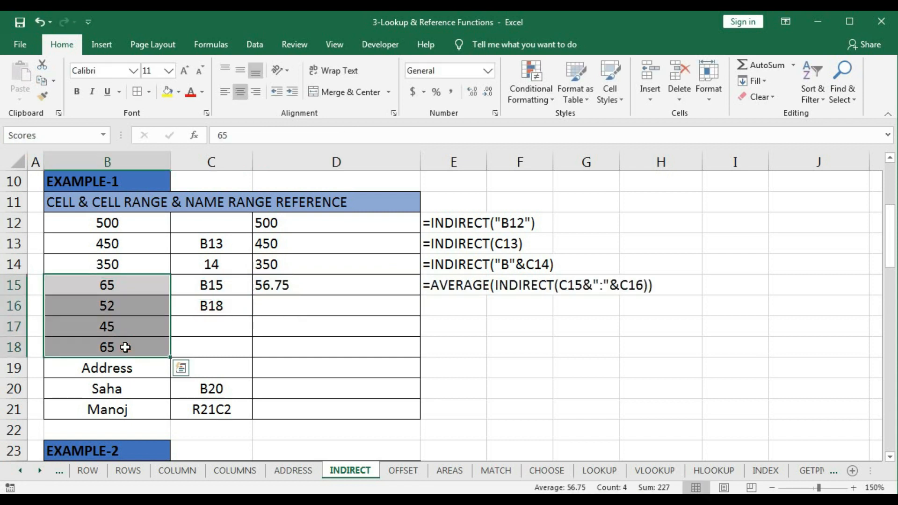
- Enter =SUM(INDIRECT("Scores")) in cell D16 using the named range, and check the sum of B15:B18
left_click(279, 306)
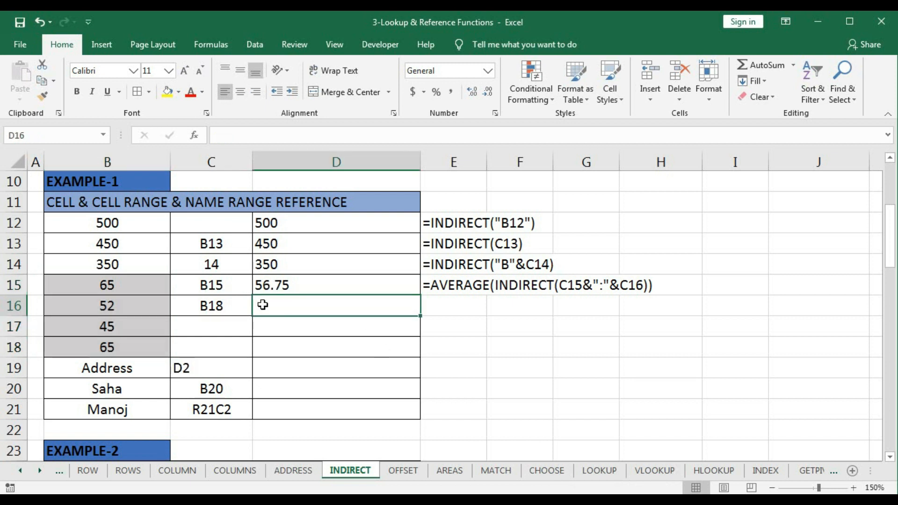
left_click_drag(129, 286, 119, 348)
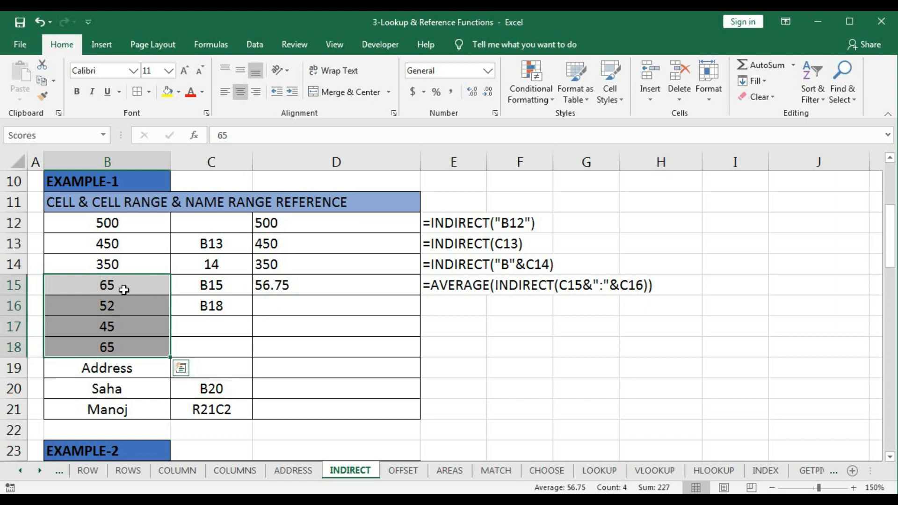
left_click(284, 304)
type("=")
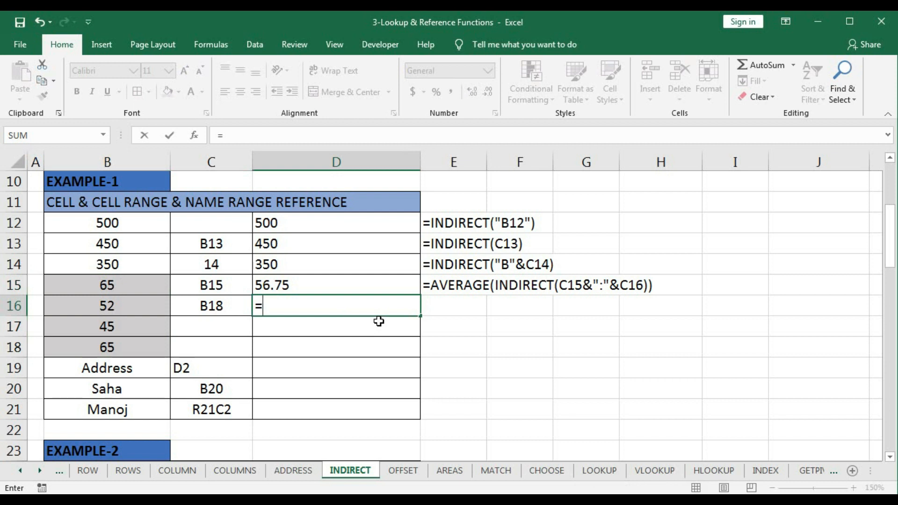
type("sum")
key("Tab")
type("i")
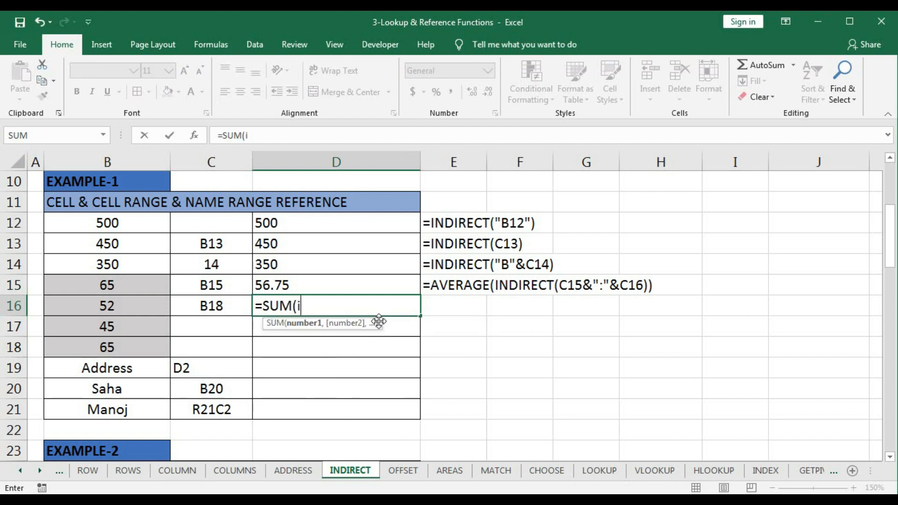
type("nd")
key("Tab")
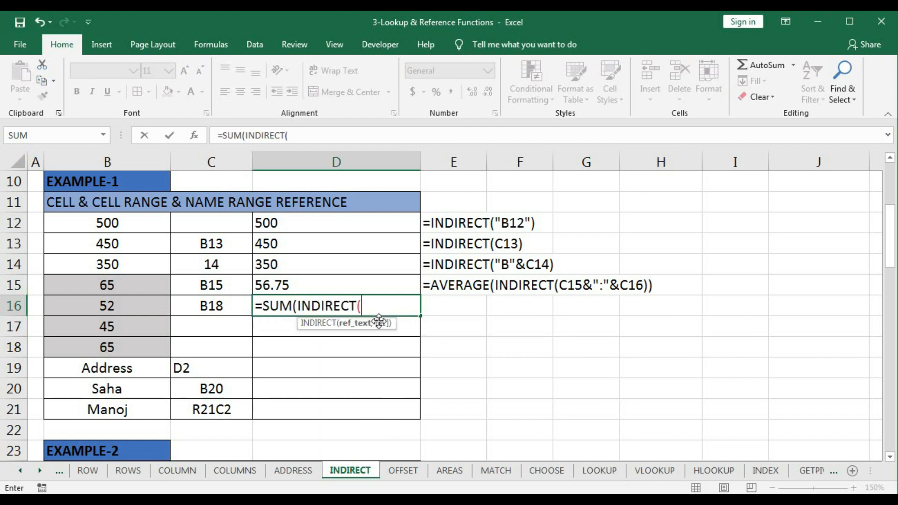
type("\"Scores")
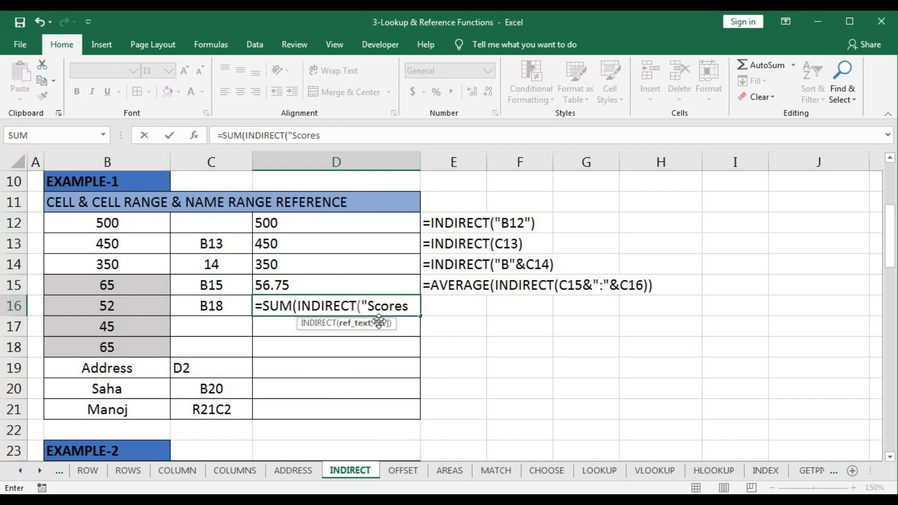
type("\"))")
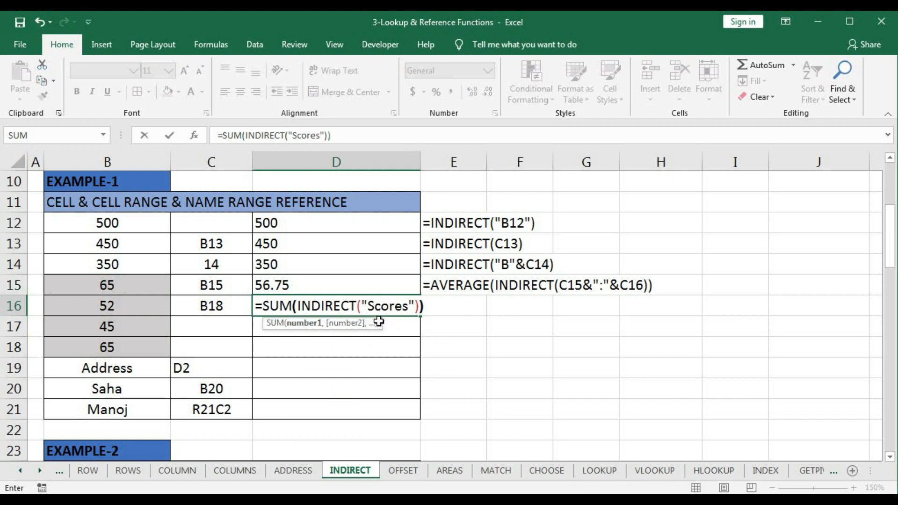
key("Return")
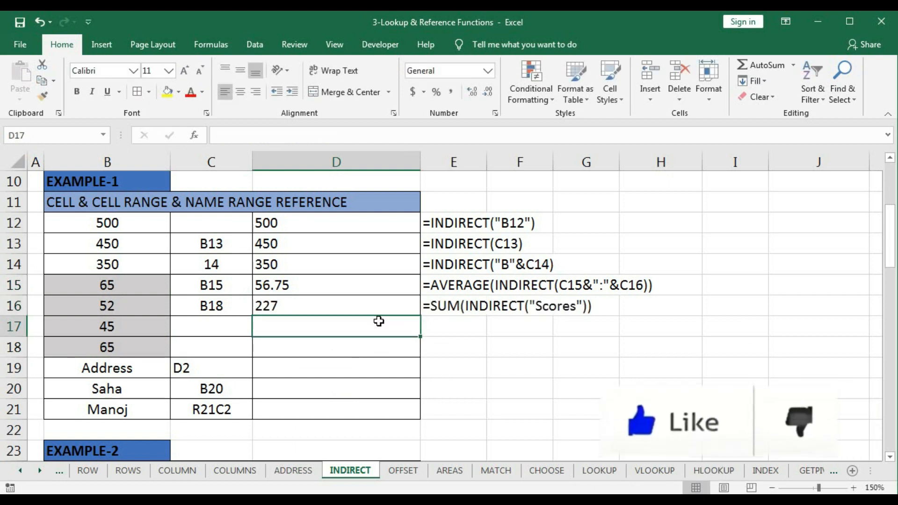
left_click_drag(133, 289, 117, 343)
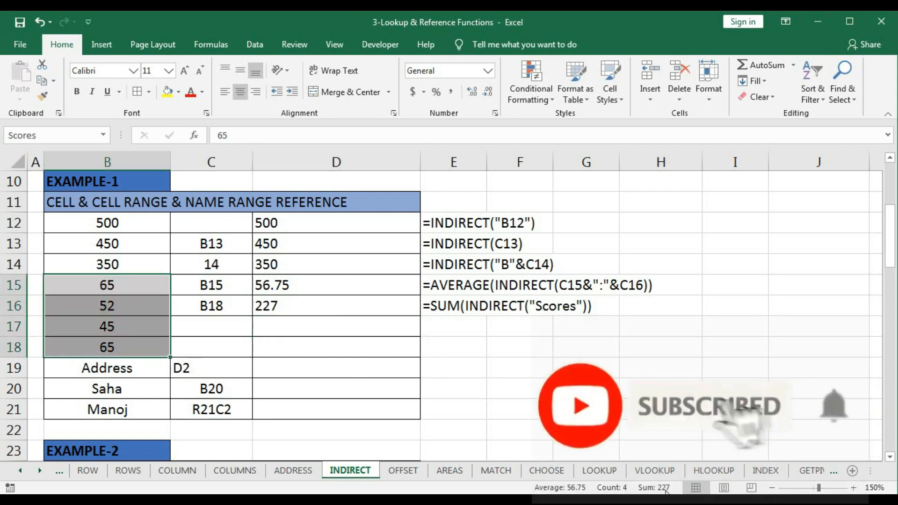
- Enter =COUNT(INDIRECT("Scores")) in cell D17 to count the values in the named range
left_click(320, 331)
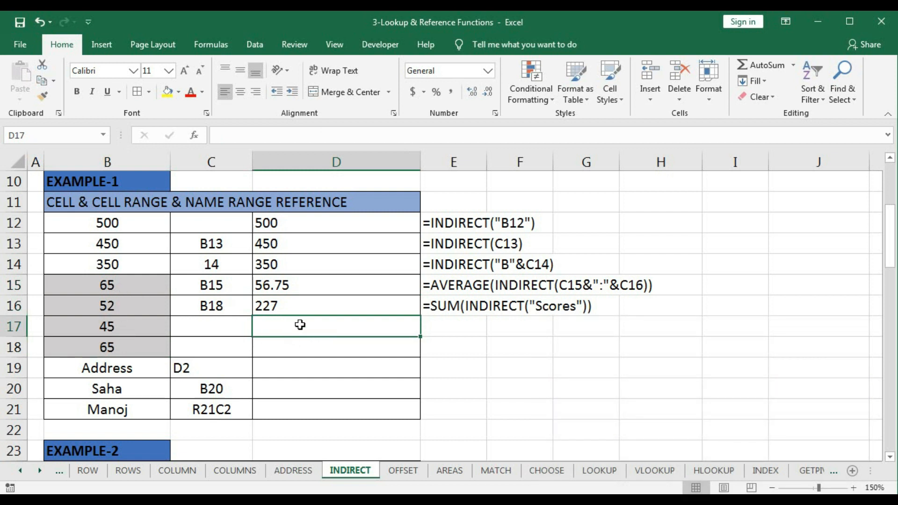
type("=")
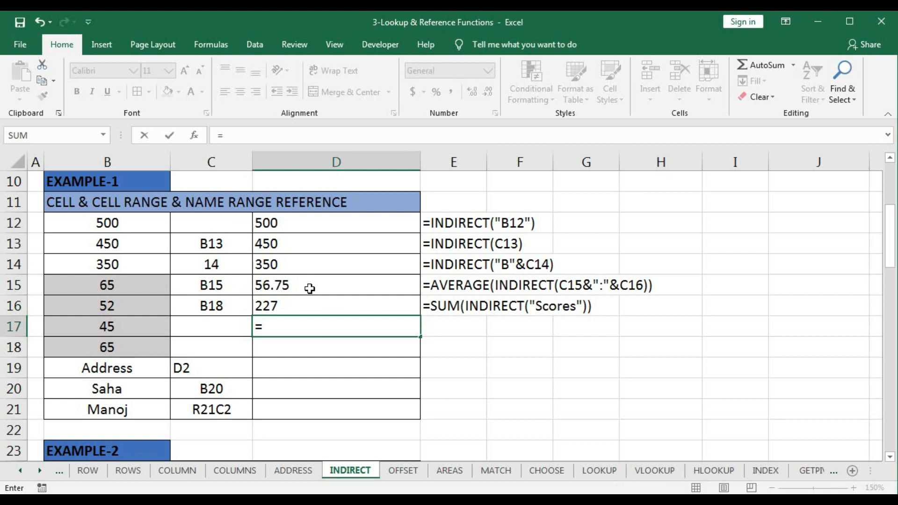
type("coun")
key("Tab")
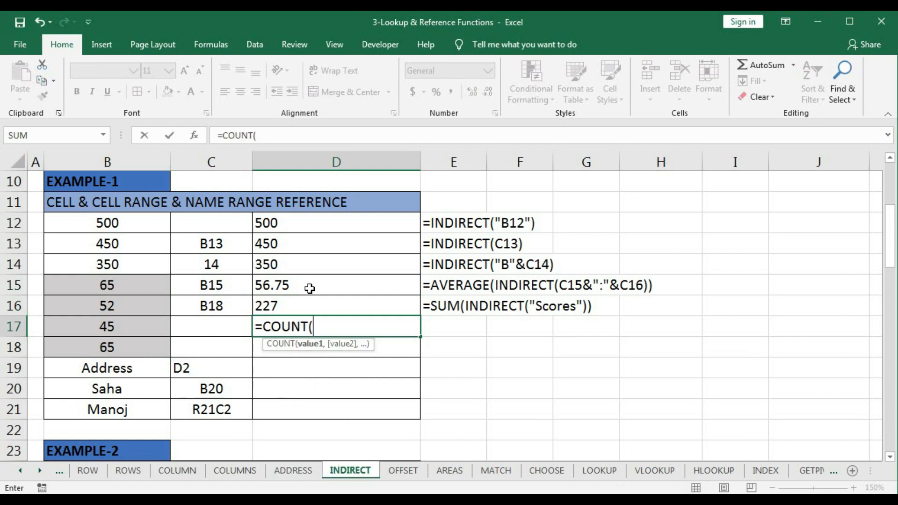
type("indi")
key("Tab")
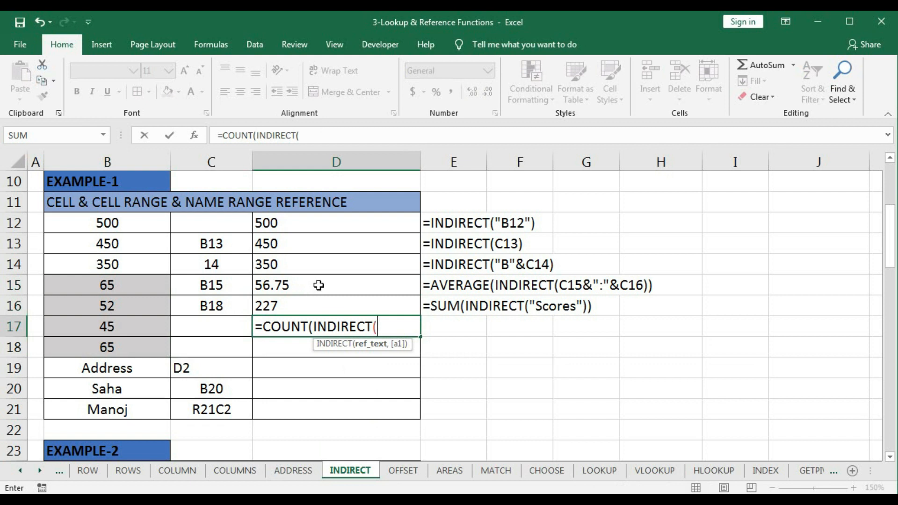
type("\"Scores\"))")
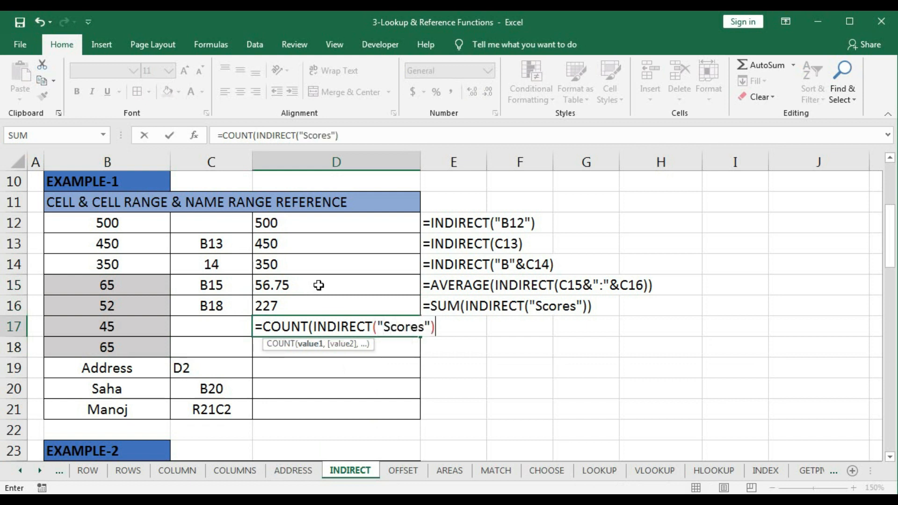
key("Return")
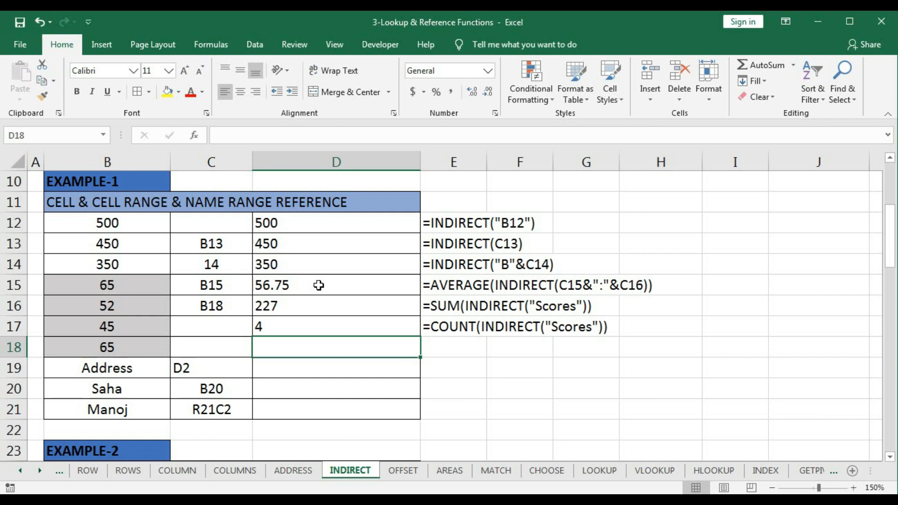
- Begin a MAX formula in cell D18 with a nested INDIRECT function
type("=max")
key("Tab")
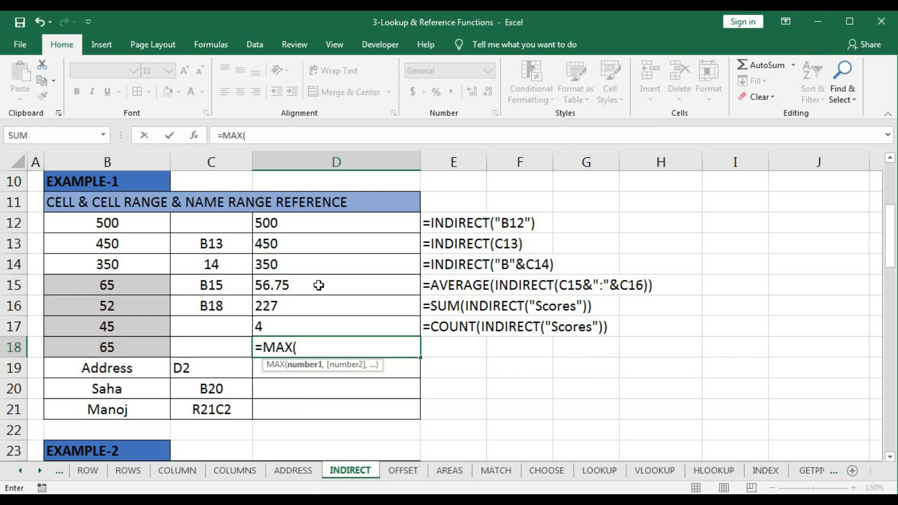
type("ind")
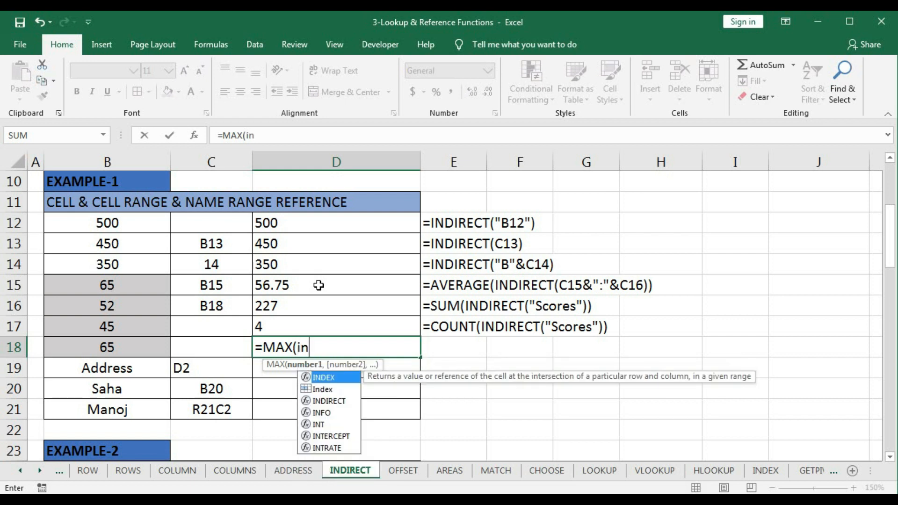
key("Tab")
key("BackSpace")
key("BackSpace")
key("BackSpace")
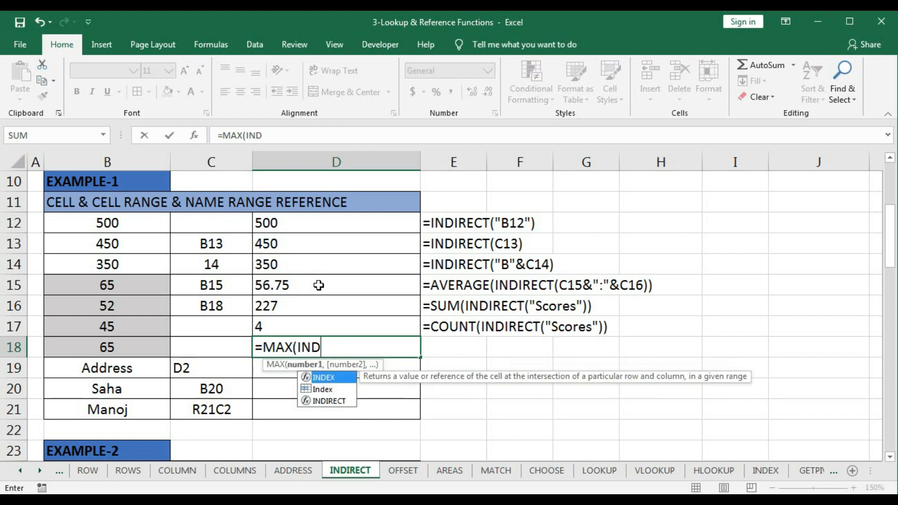
type("i")
key("Tab")
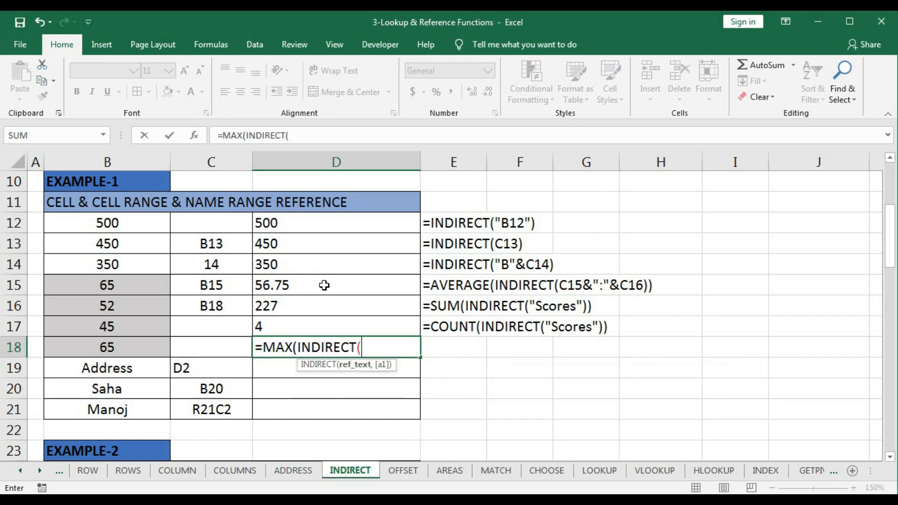
- Complete the D18 formula as =MAX(INDIRECT("Scores")), using the quoted name of range B15:B18, and review the committed cell
left_click_drag(143, 287, 145, 340)
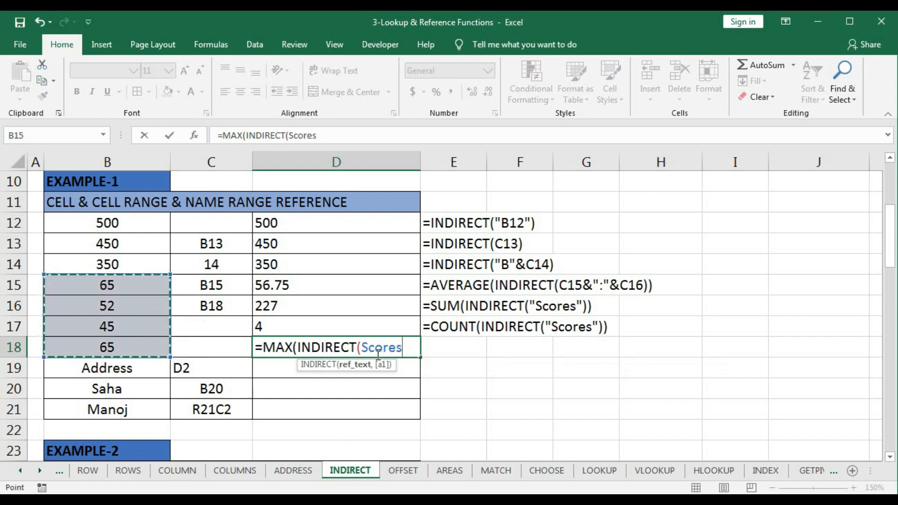
left_click(362, 349)
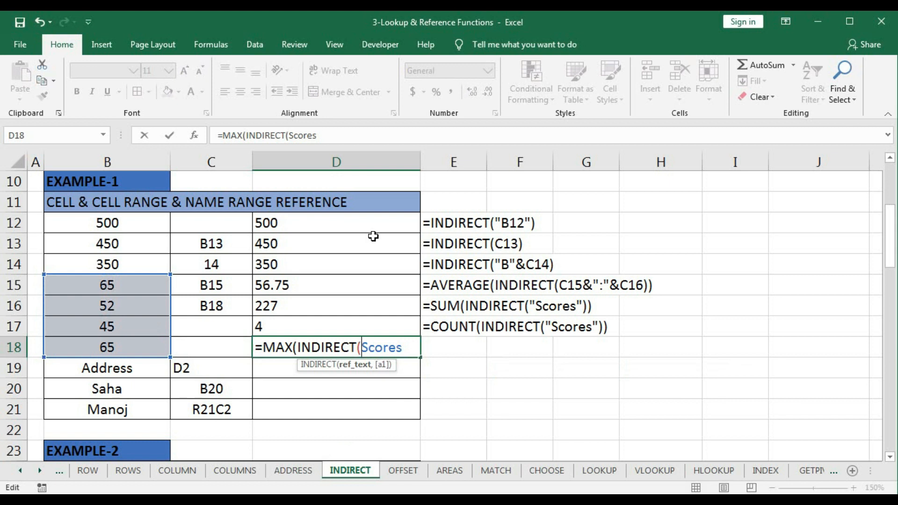
type("\"")
key("End")
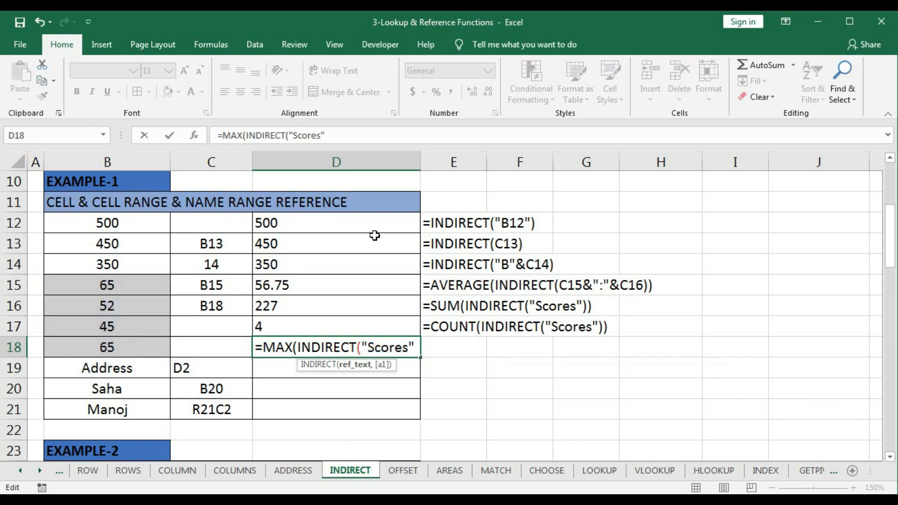
type(")")
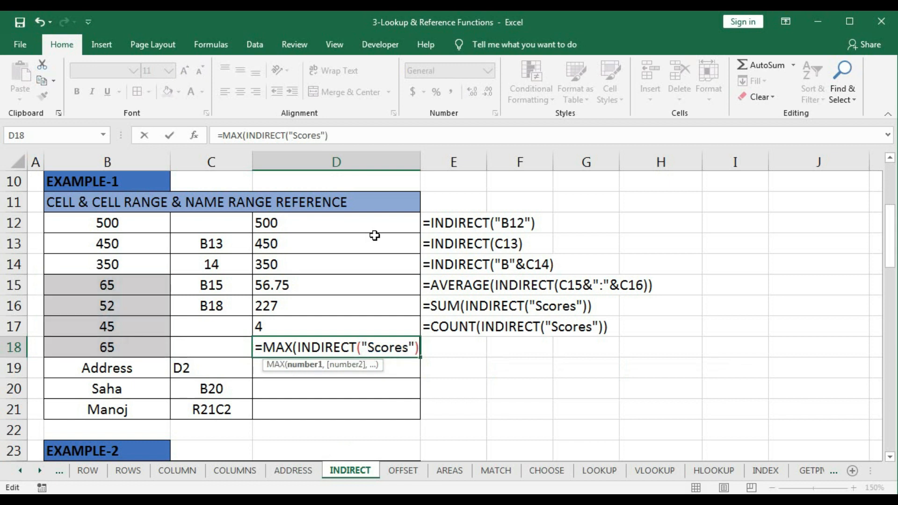
type(")")
key("Return")
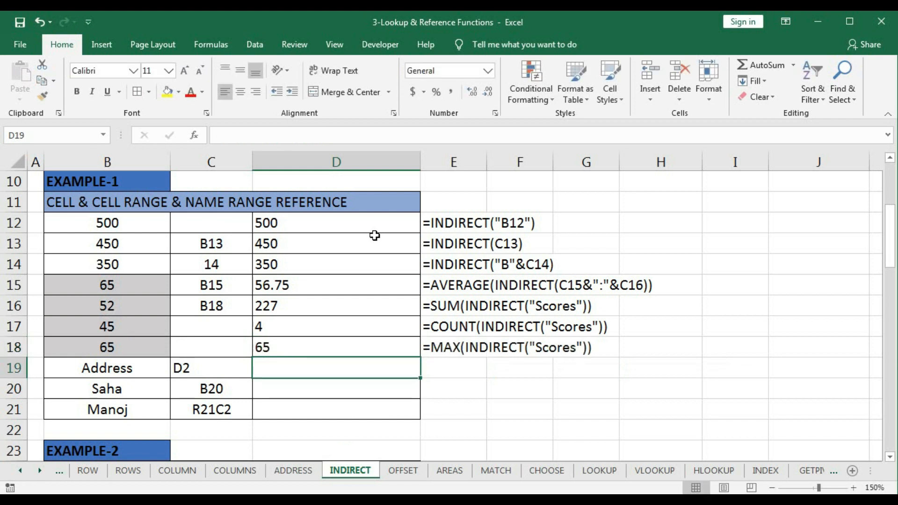
left_click(300, 345)
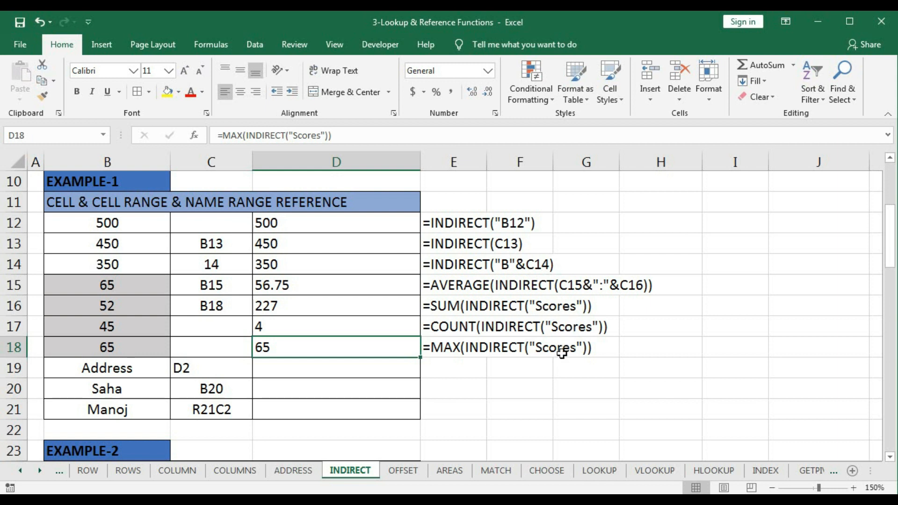
- Begin an INDIRECT formula in cell D19 with the sheet name in B19 as the start of its ref_text
left_click(282, 365)
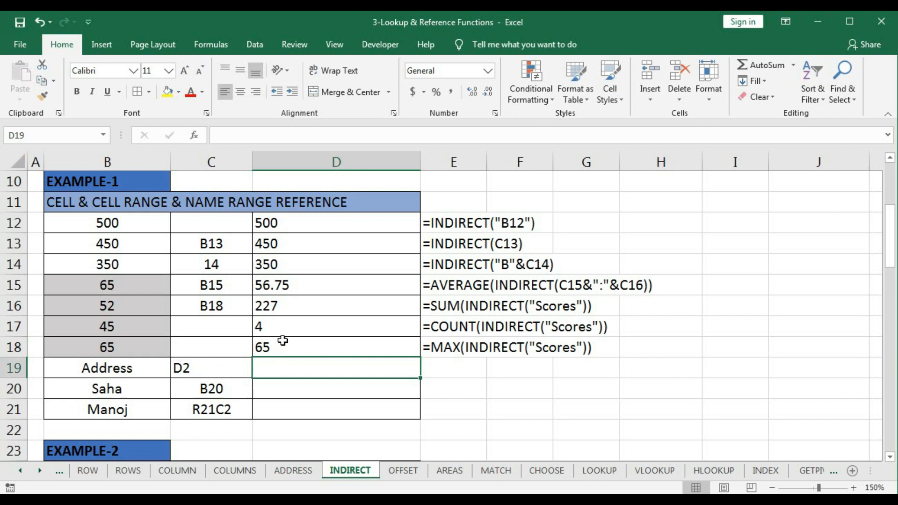
type("=ind")
key("Down")
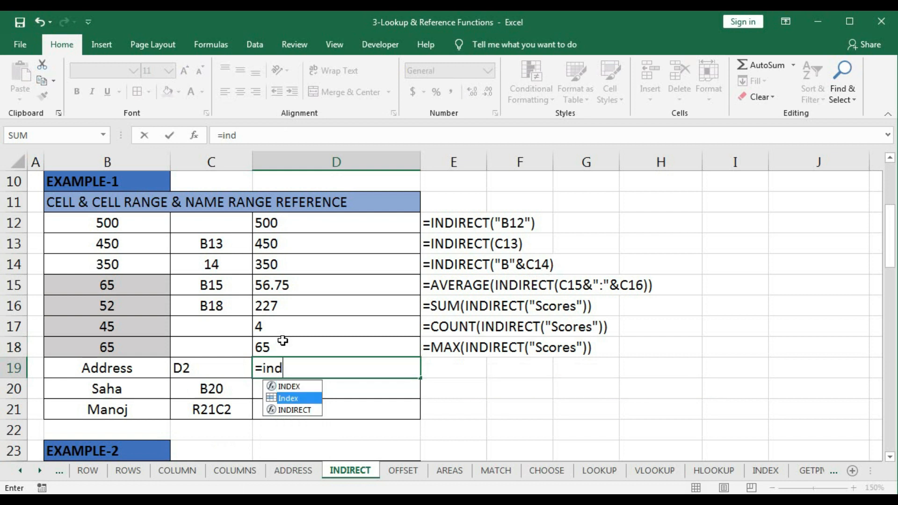
key("Tab")
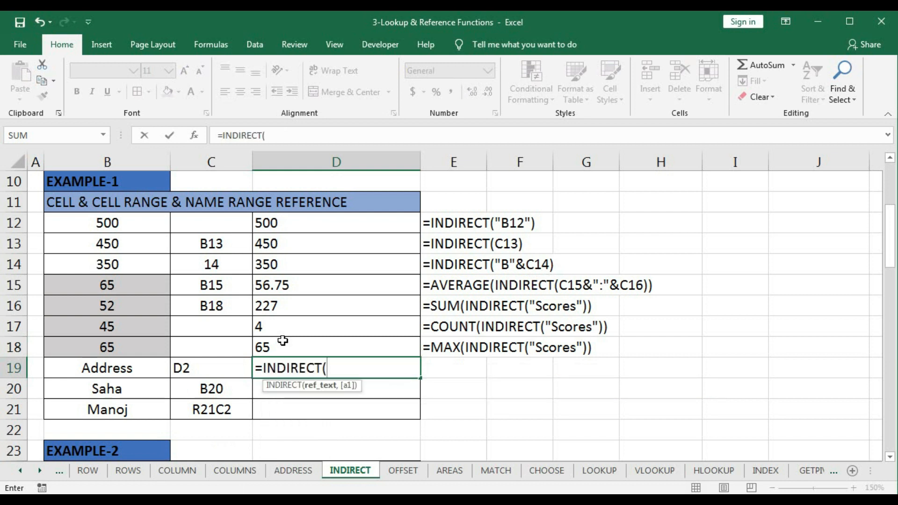
type("\"")
key("BackSpace")
left_click(126, 365)
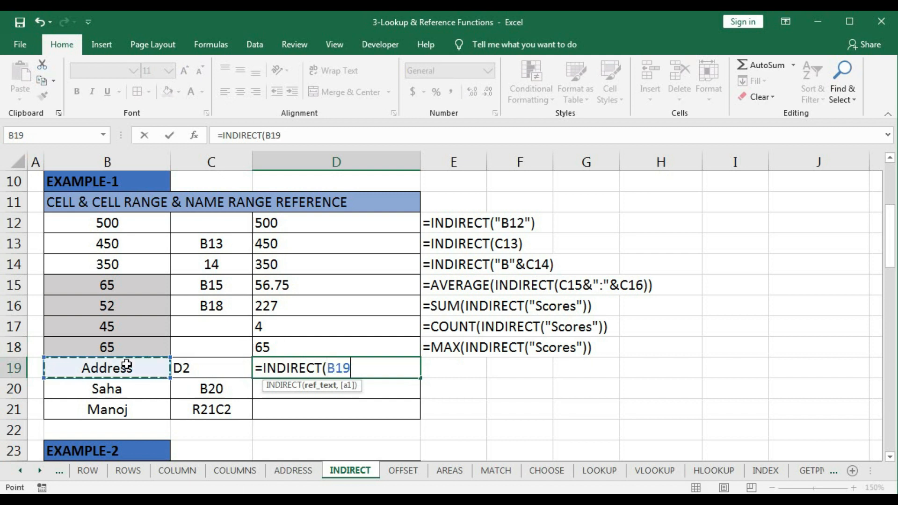
- Complete the D19 formula as =INDIRECT(B19&"!"&C19), joining the sheet name and cell address with an exclamation mark
type("&")
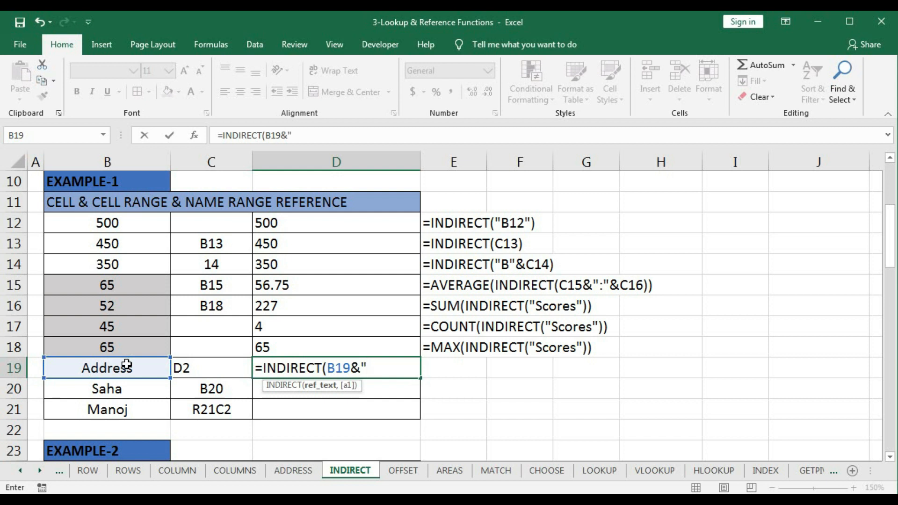
type("\"!\"&")
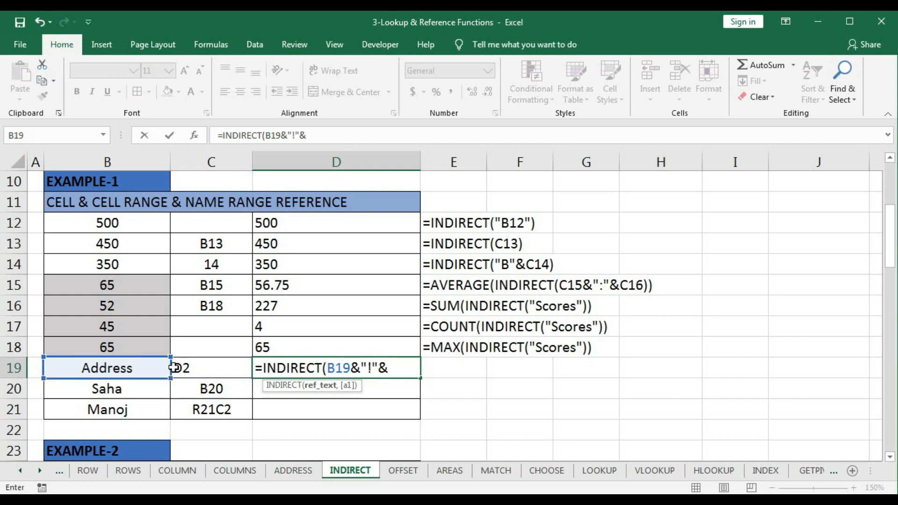
left_click(190, 367)
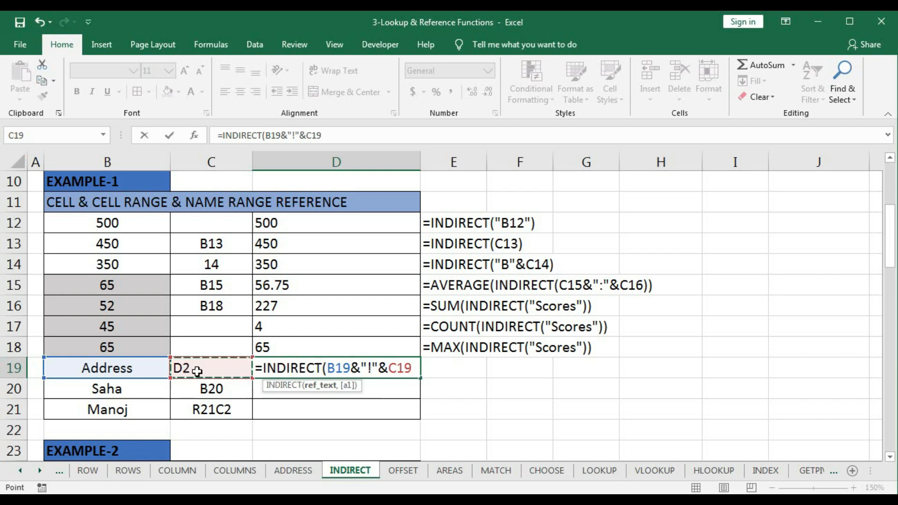
type(")")
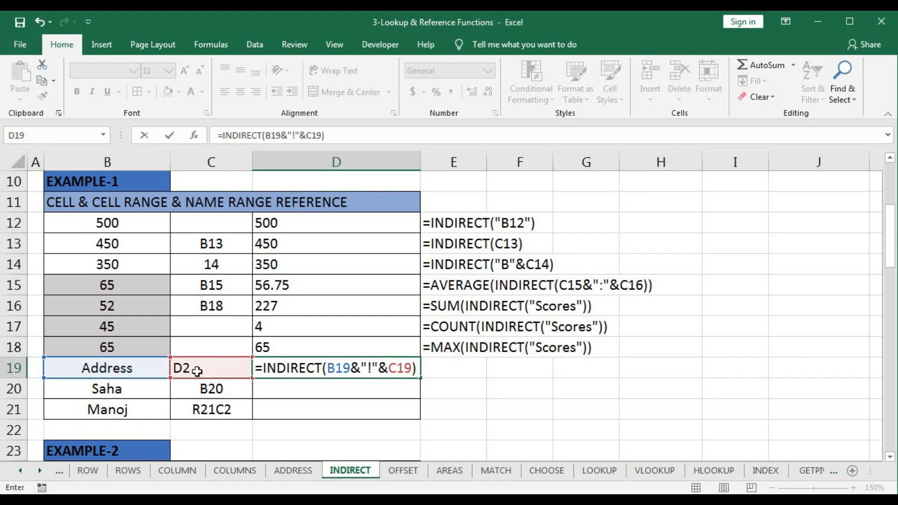
- Evaluate the ref_text argument of the D19 formula in place, restore it to B19&"!"&C19, and commit the formula
left_click(335, 369)
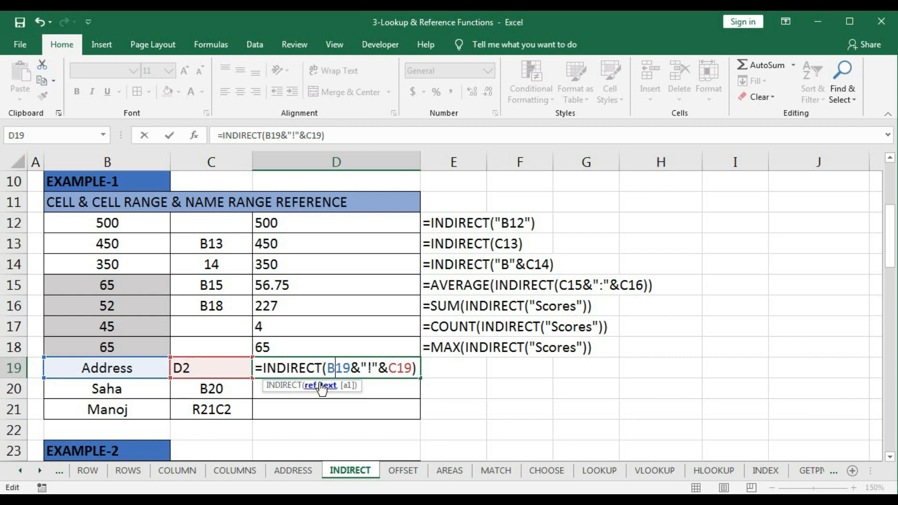
left_click(322, 388)
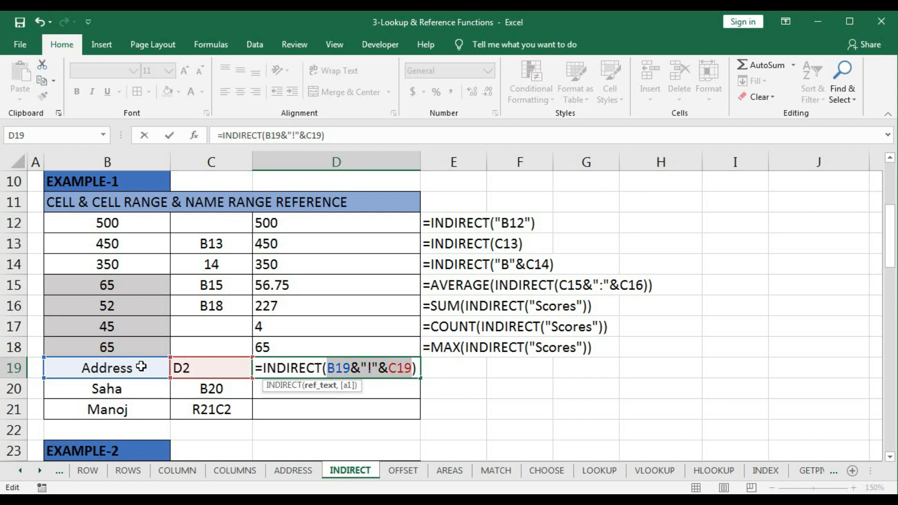
key("F9")
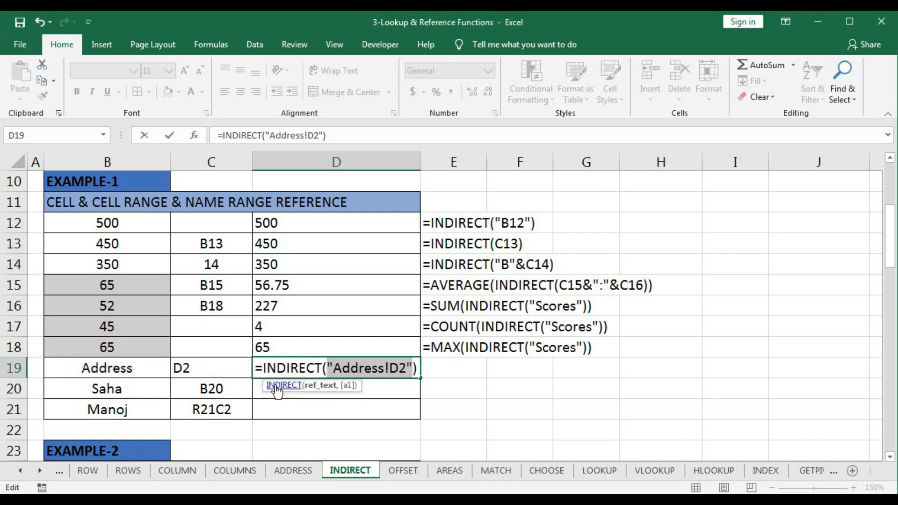
key("ctrl+z")
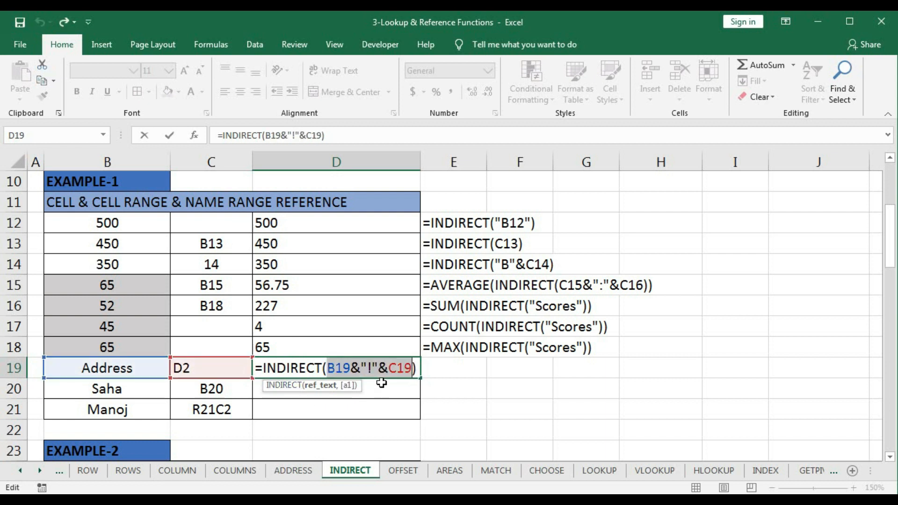
key("Return")
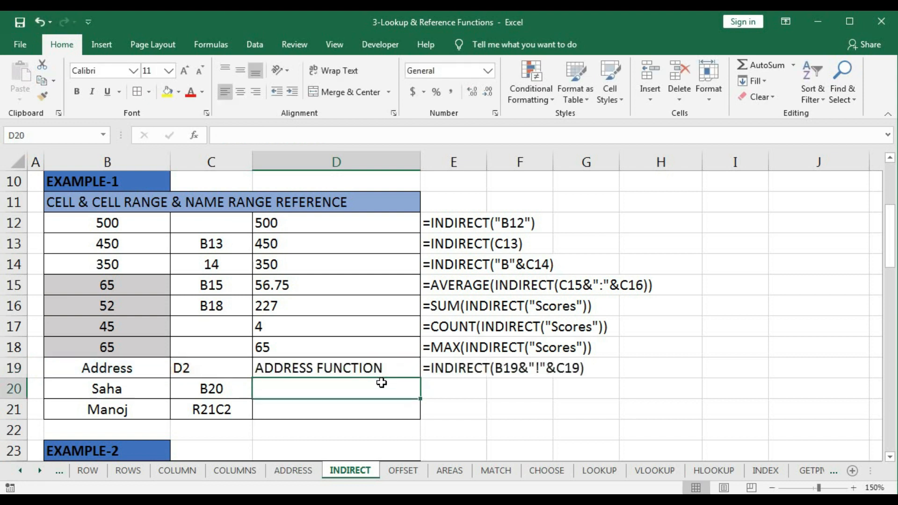
- Compare the D19 result with cell D2 on the ADDRESS sheet and return to the INDIRECT sheet
left_click(378, 369)
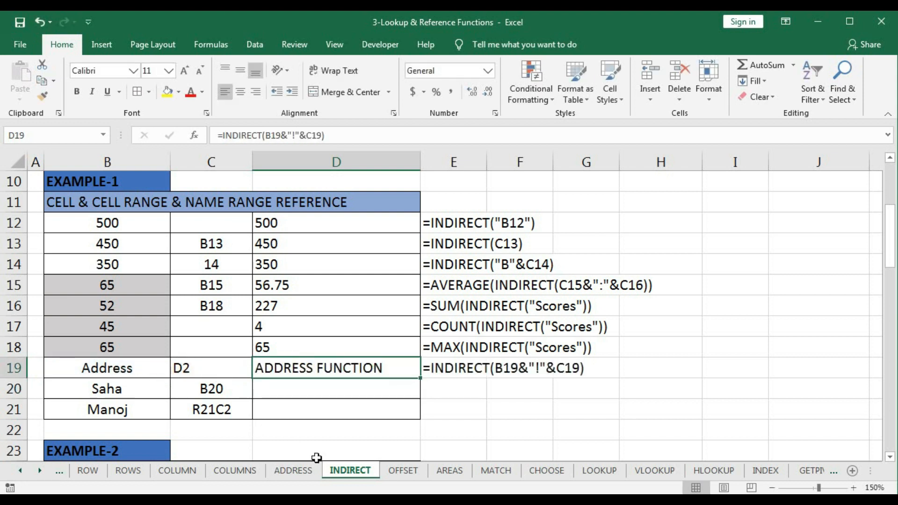
left_click(293, 471)
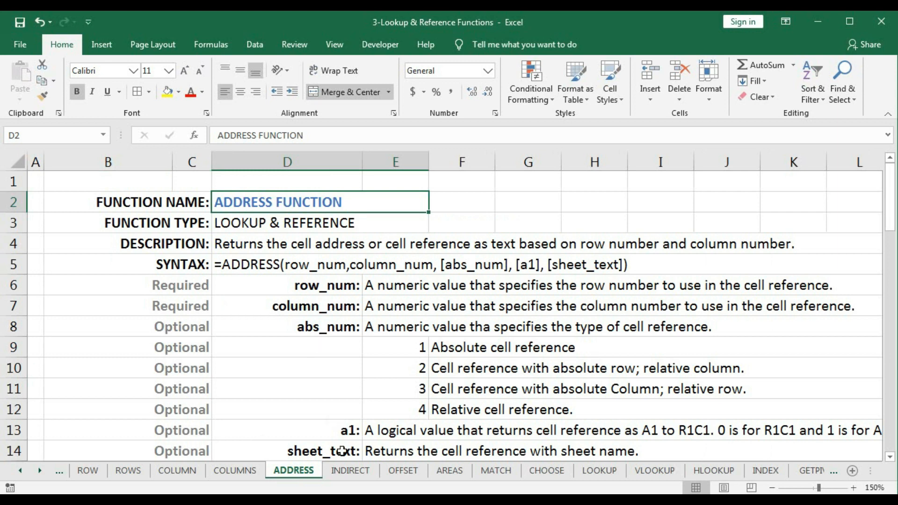
left_click(349, 471)
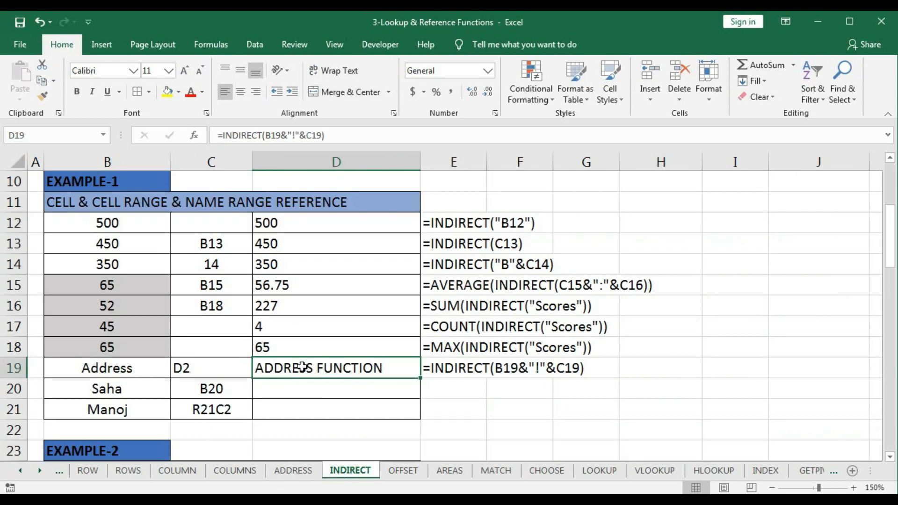
- Enter =INDIRECT(C20,0) in cell D20, using 0 as the a1 argument for an R1C1-style reference
left_click(294, 391)
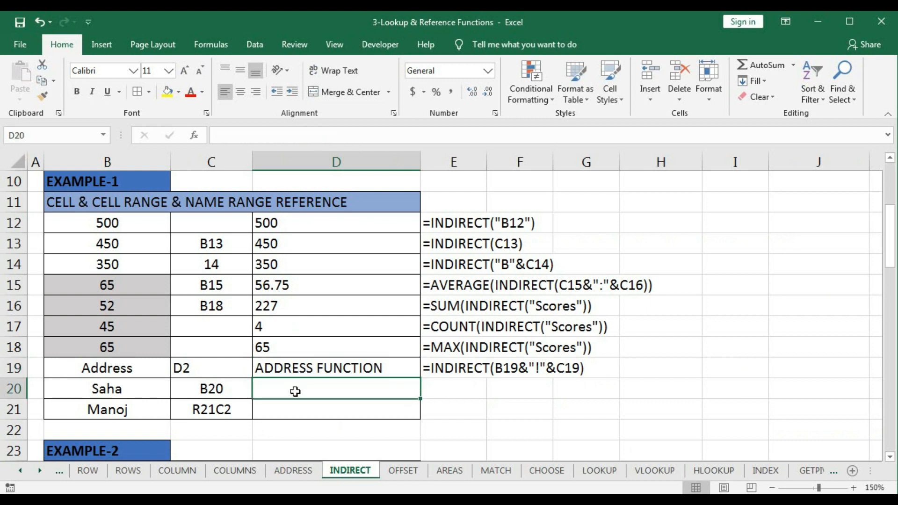
type("=ind")
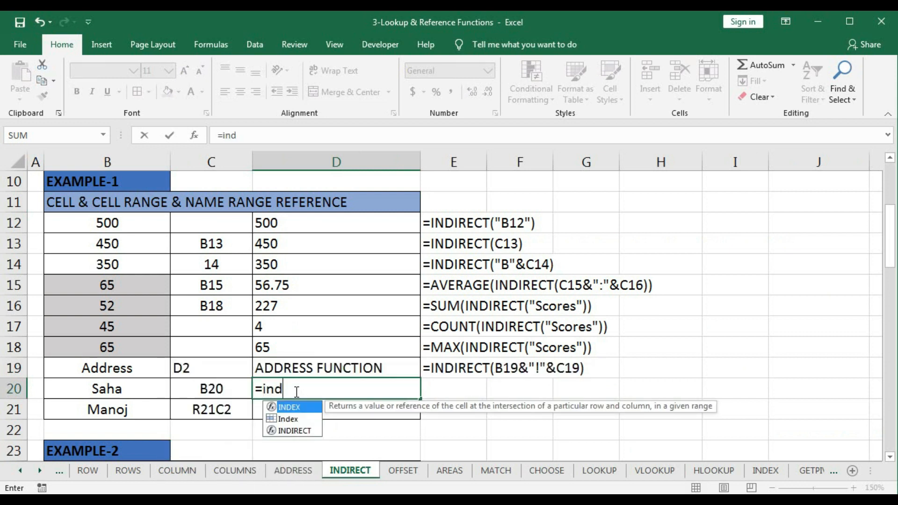
key("Down")
key("Down")
key("Tab")
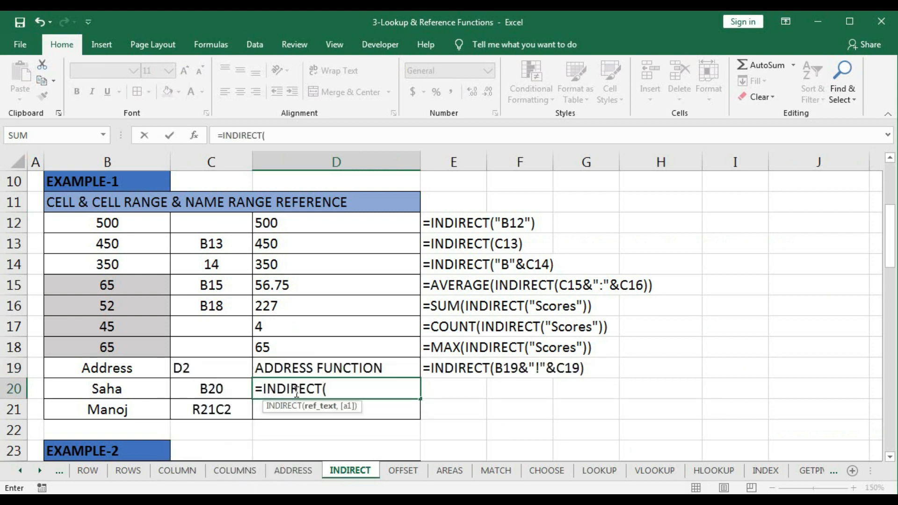
left_click(224, 387)
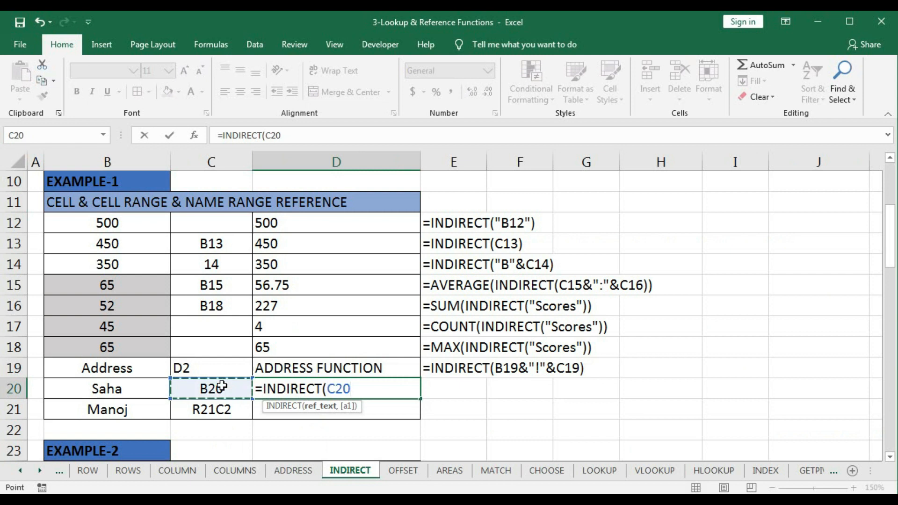
type(",")
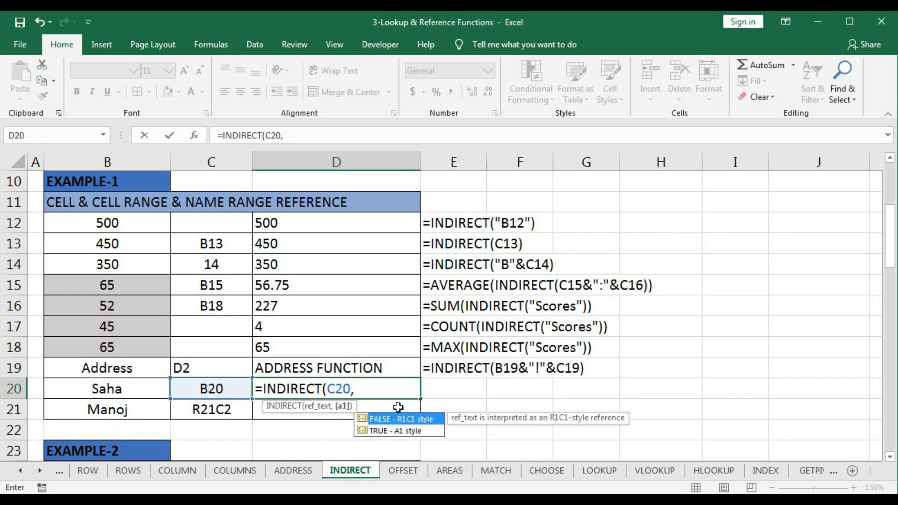
type("0)")
key("Return")
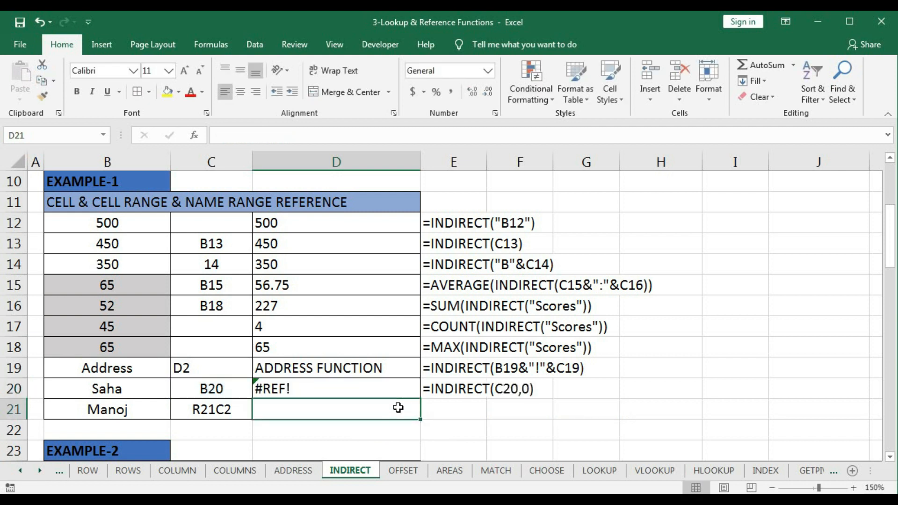
- Change the a1 argument of the D20 formula to 1 for an A1-style reference and select the result
left_click(356, 388)
double_click(306, 389)
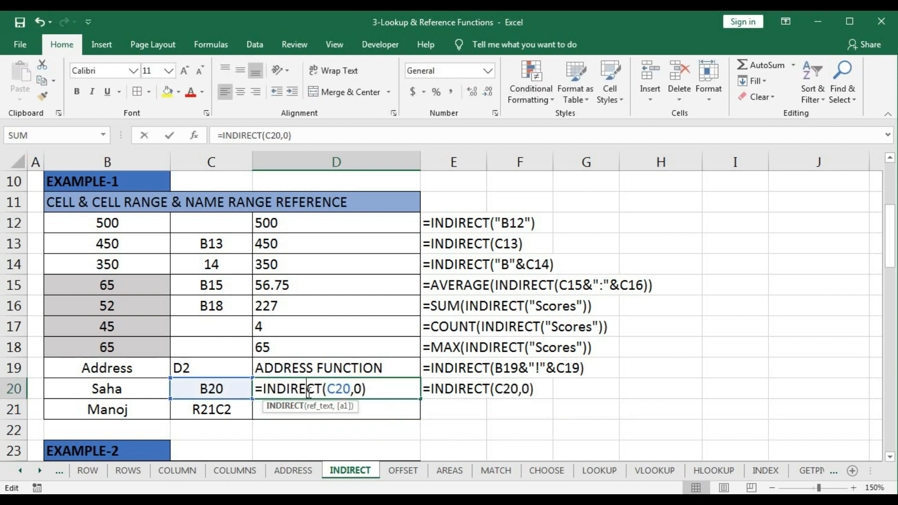
double_click(360, 390)
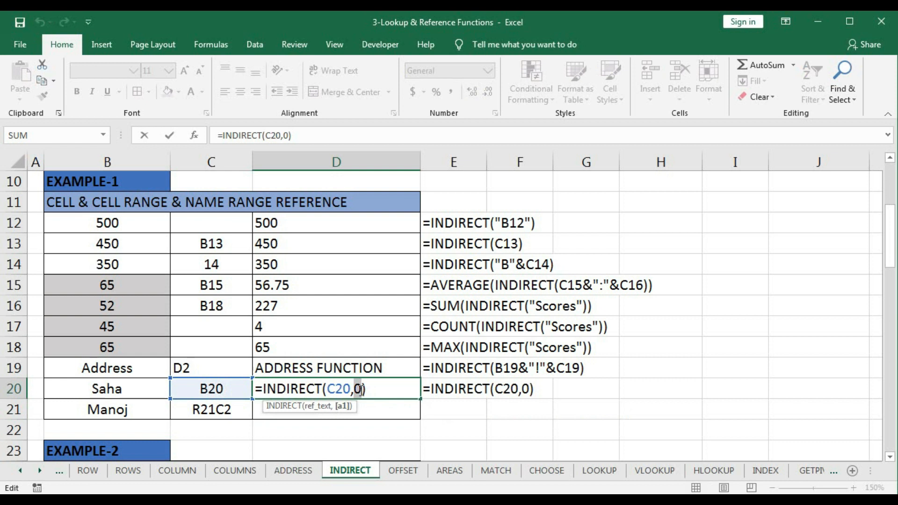
type("1")
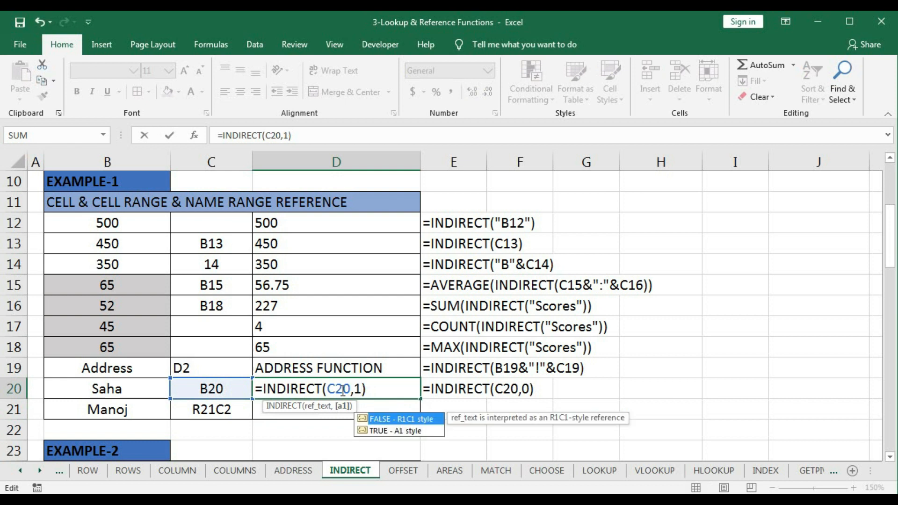
key("Return")
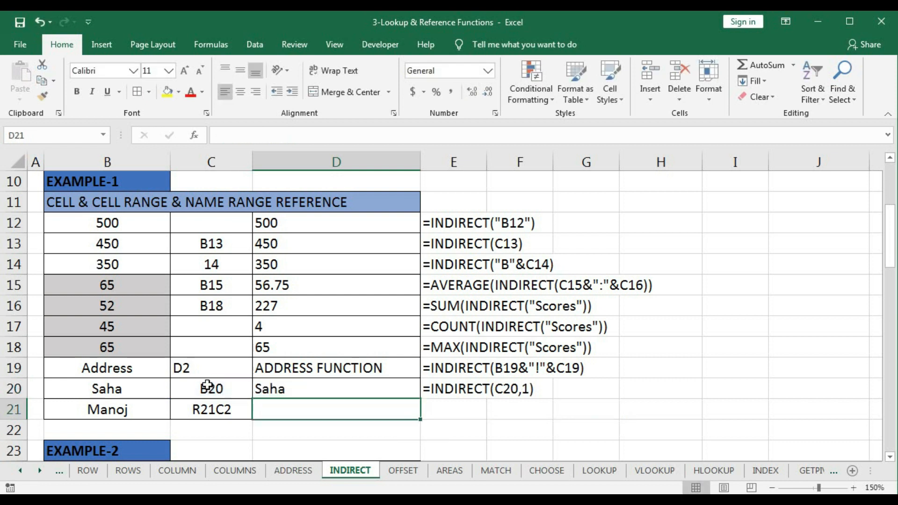
left_click(276, 389)
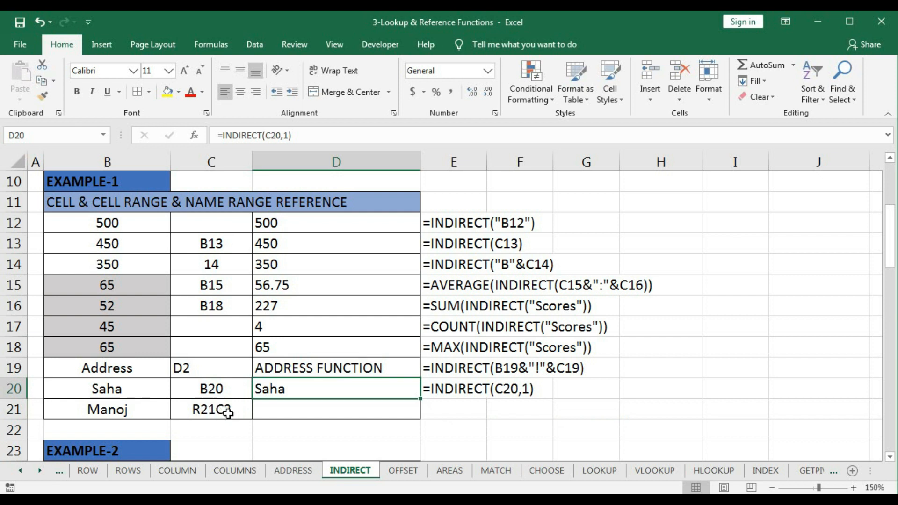
- Enter =INDIRECT(C21,1) in cell D21, treating the R21C2 text in C21 as an A1-style reference
left_click(292, 410)
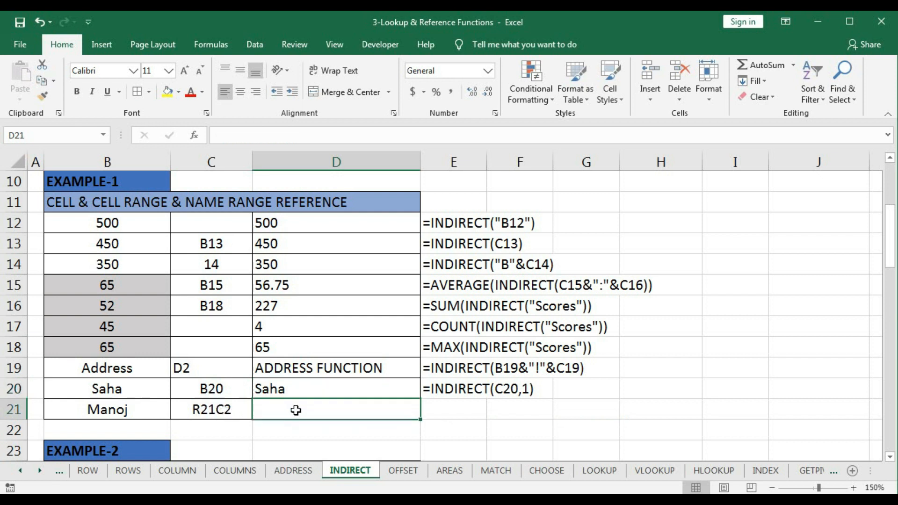
type("=indi")
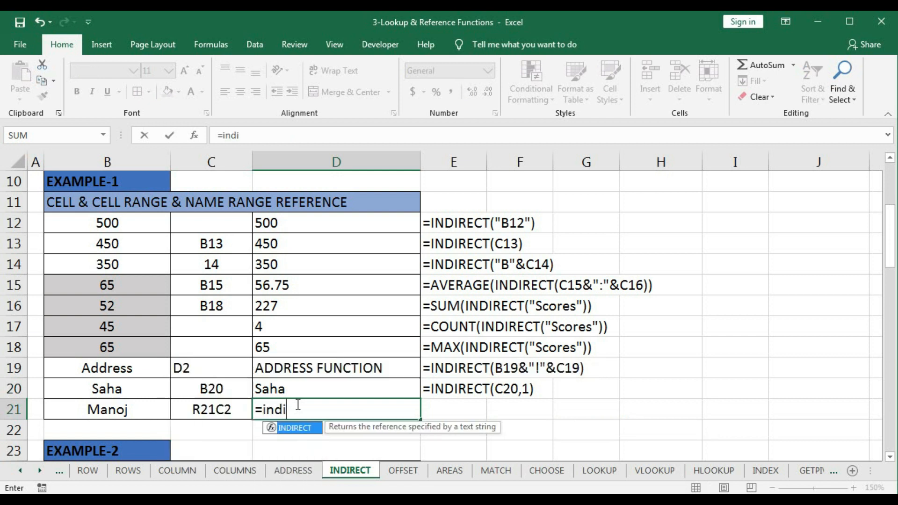
key("Tab")
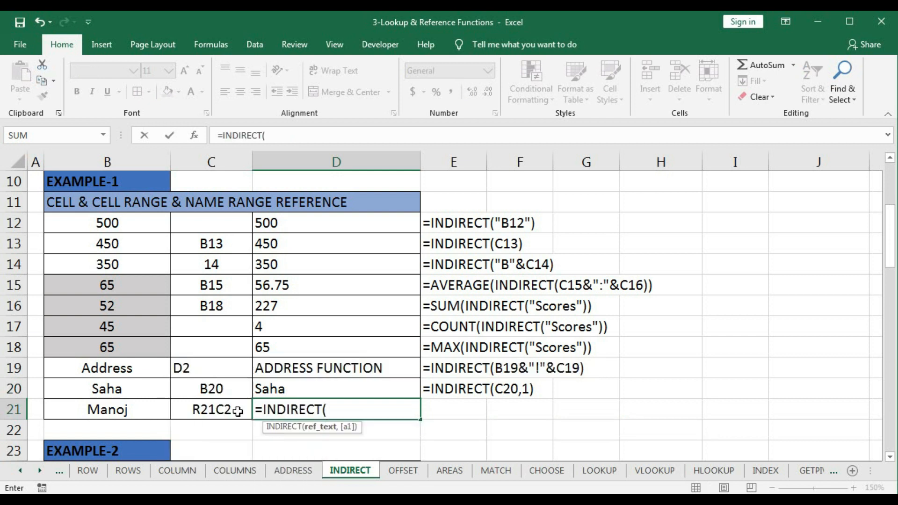
left_click(220, 410)
type(",")
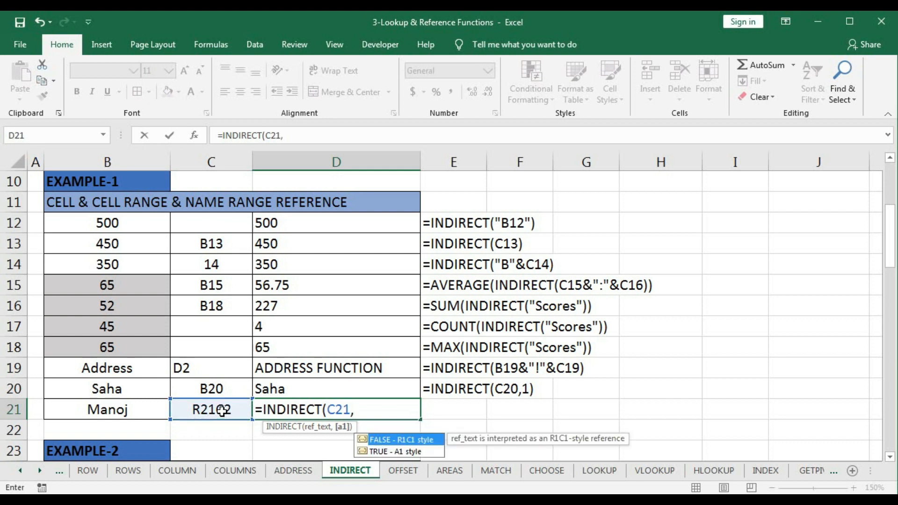
type("1)")
key("Return")
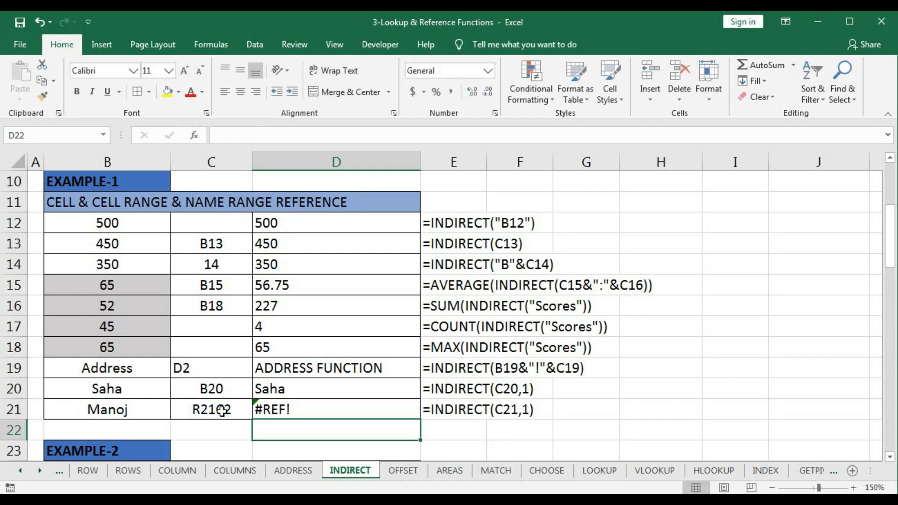
- Change the a1 argument of the D21 formula to 0 for an R1C1-style reference
left_click(315, 405)
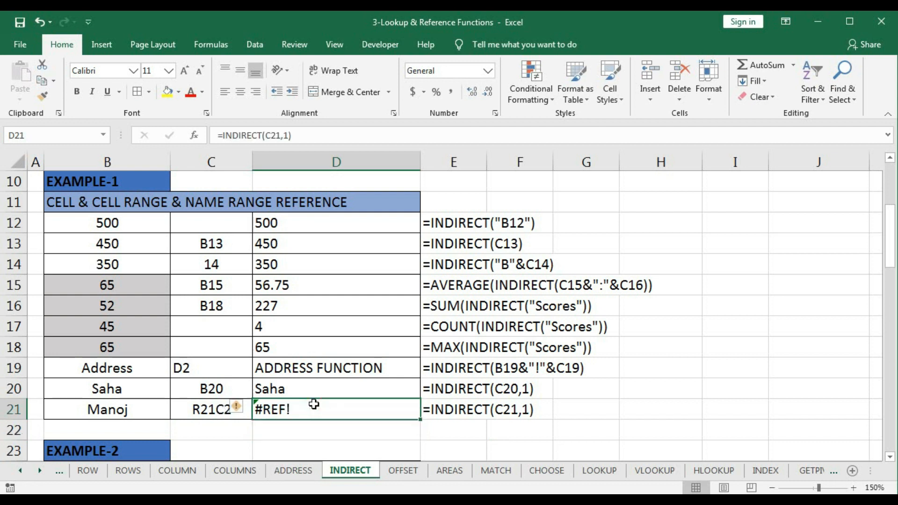
double_click(318, 409)
double_click(359, 409)
type("0")
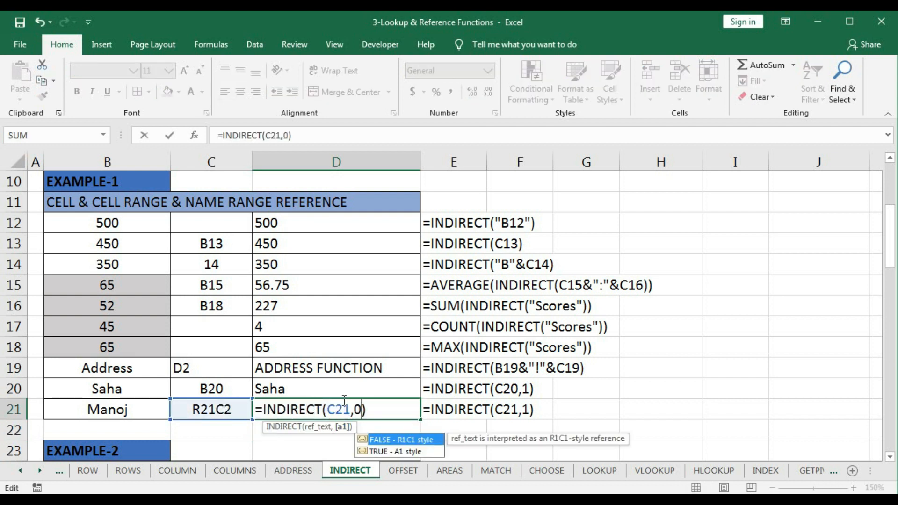
key("Return")
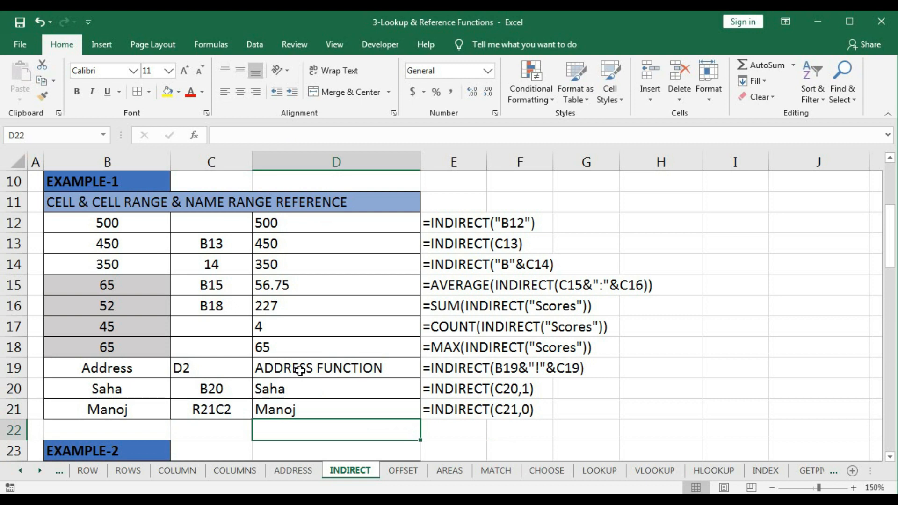
- Clear the existing Example-2 worksheet reference results in cells D25:D29
scroll(300, 370, "down", 4)
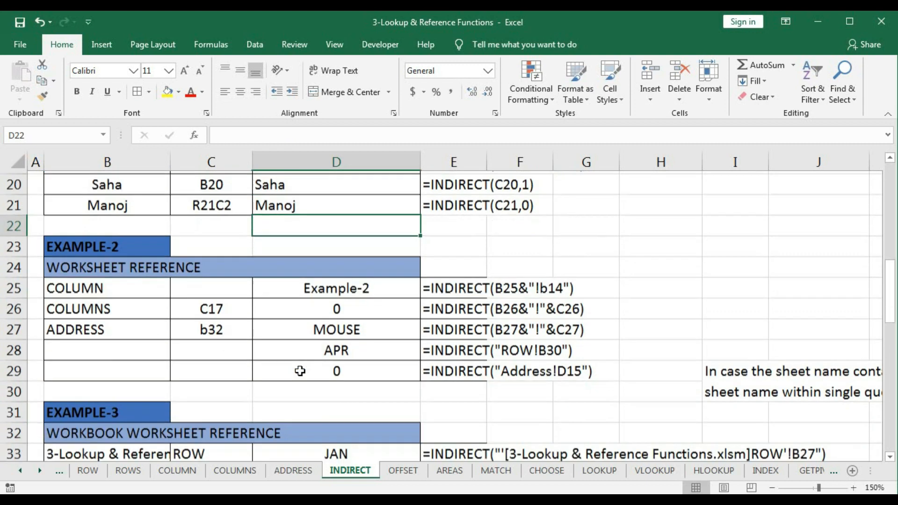
left_click_drag(321, 242, 327, 321)
key("Delete")
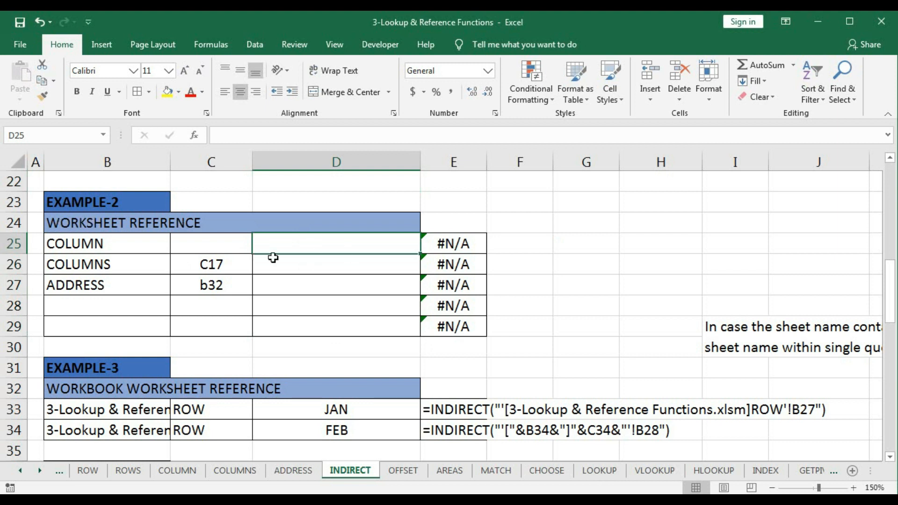
- Point out the Example-2 inputs in B25:B29 and C25:C29, and start an INDIRECT formula in cell D25
left_click_drag(131, 243, 124, 322)
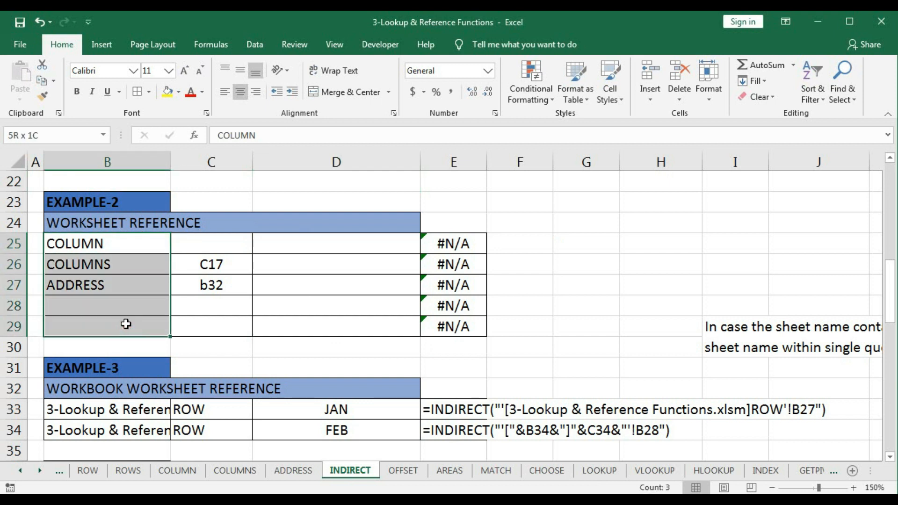
left_click_drag(208, 244, 212, 315)
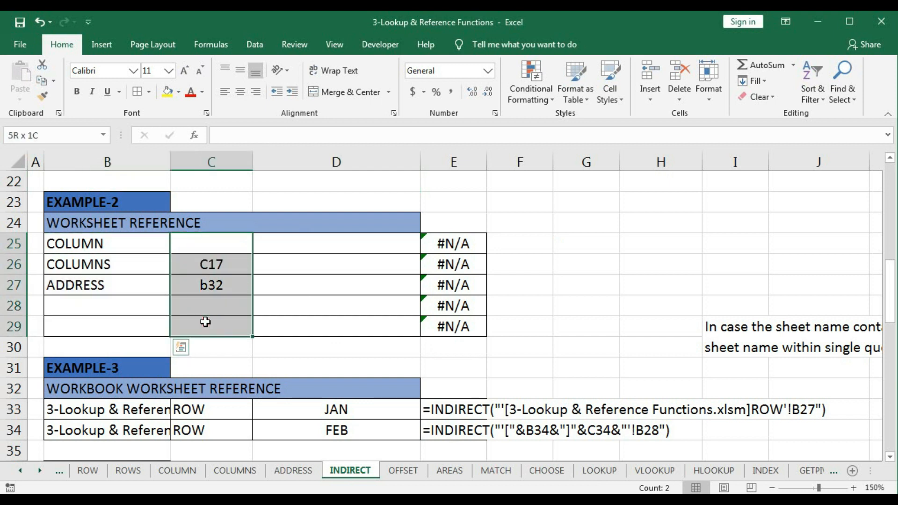
left_click(339, 244)
type("=")
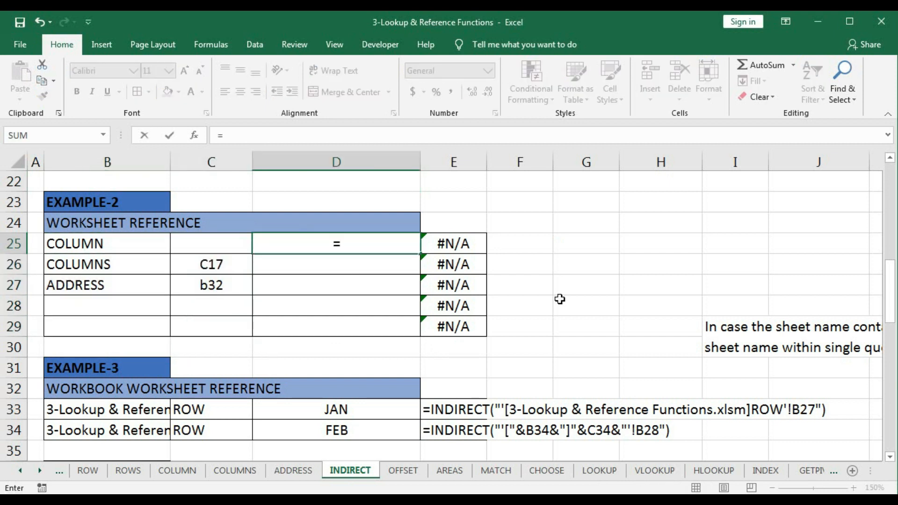
type("ind")
key("Tab")
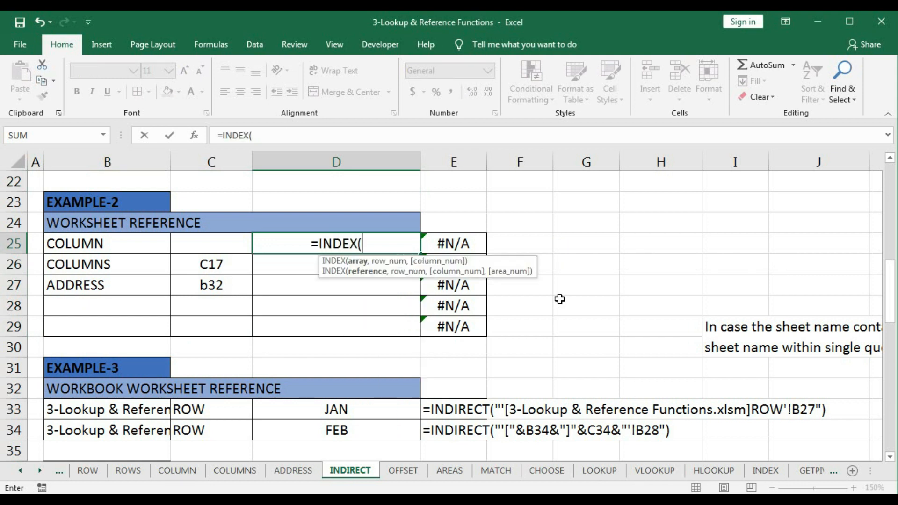
key("BackSpace")
key("BackSpace")
key("BackSpace")
key("Down")
key("Down")
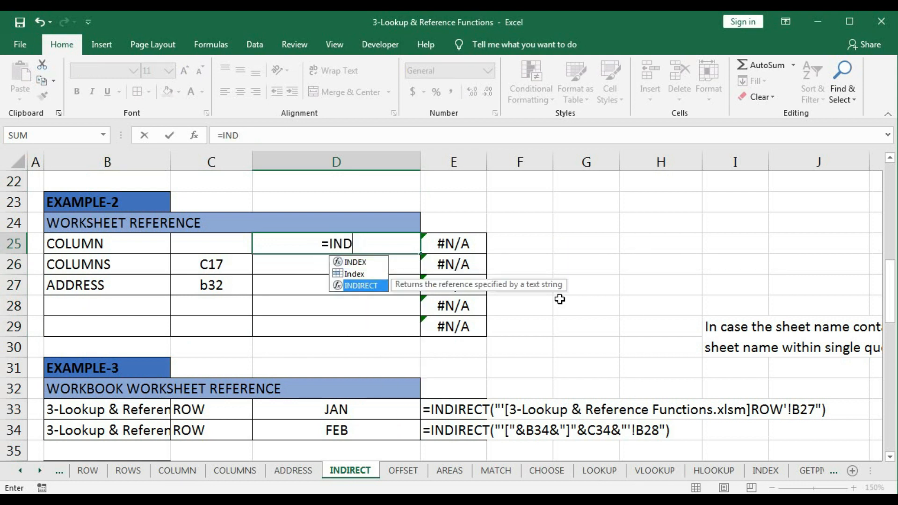
key("Tab")
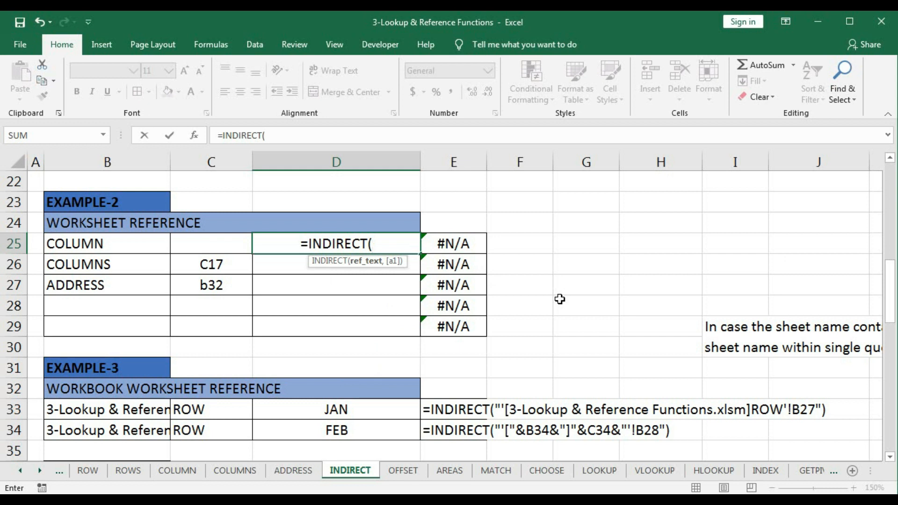
- Reference the sheet name in B25 and join it with "!" as the ref_text of the D25 INDIRECT formula
type("\"")
key("BackSpace")
left_click(120, 238)
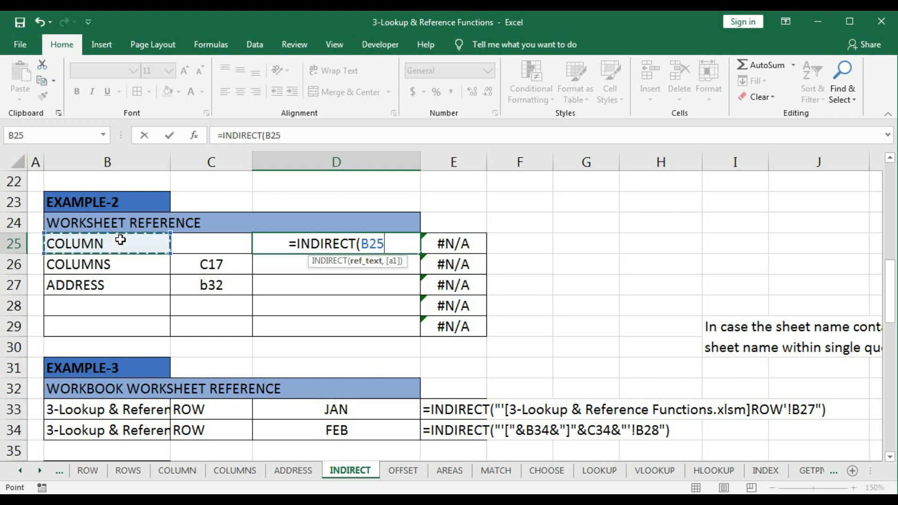
type("&")
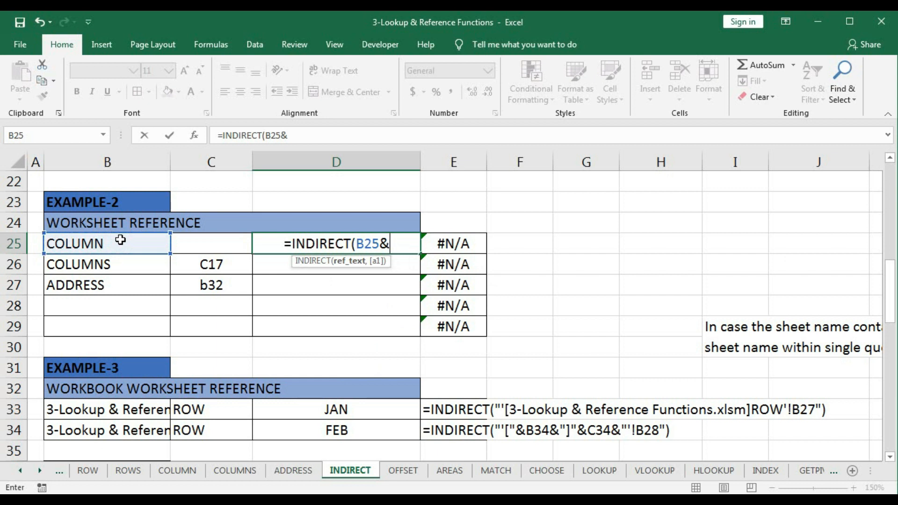
type("\"")
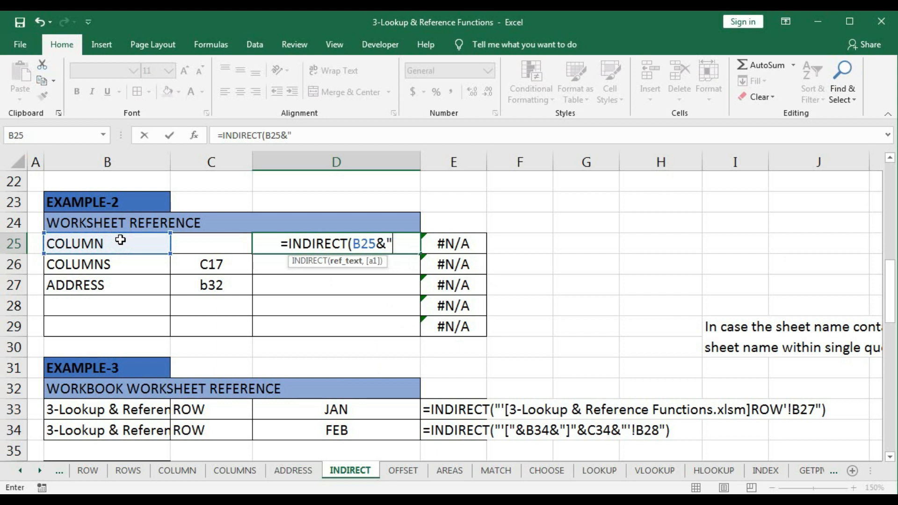
type("!")
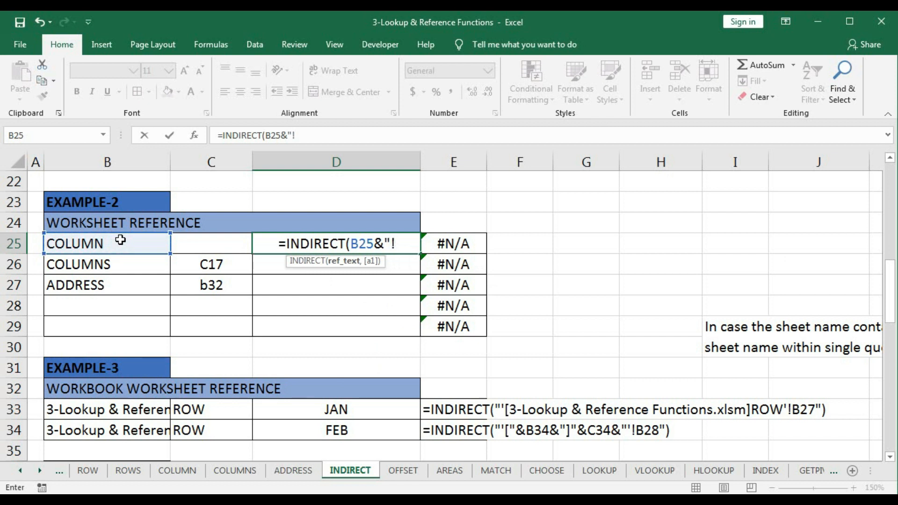
type("\"")
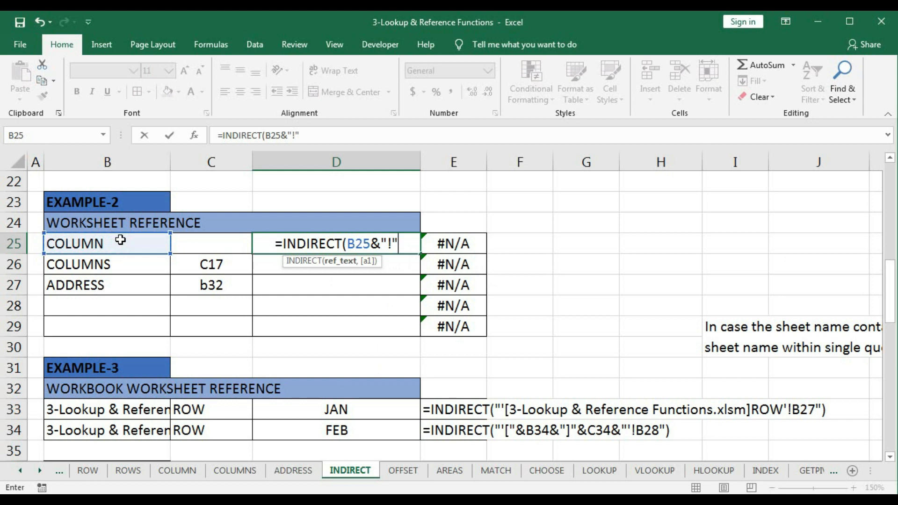
- Append &"B13" to the ref_text and commit the D25 formula as =INDIRECT(B25&"!"&"B13")
left_click(400, 242)
type("&")
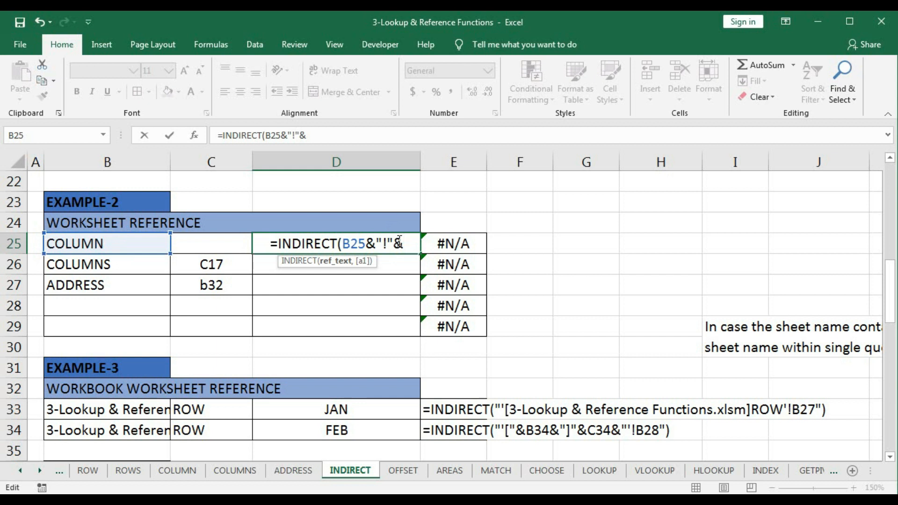
type("\"")
type("B")
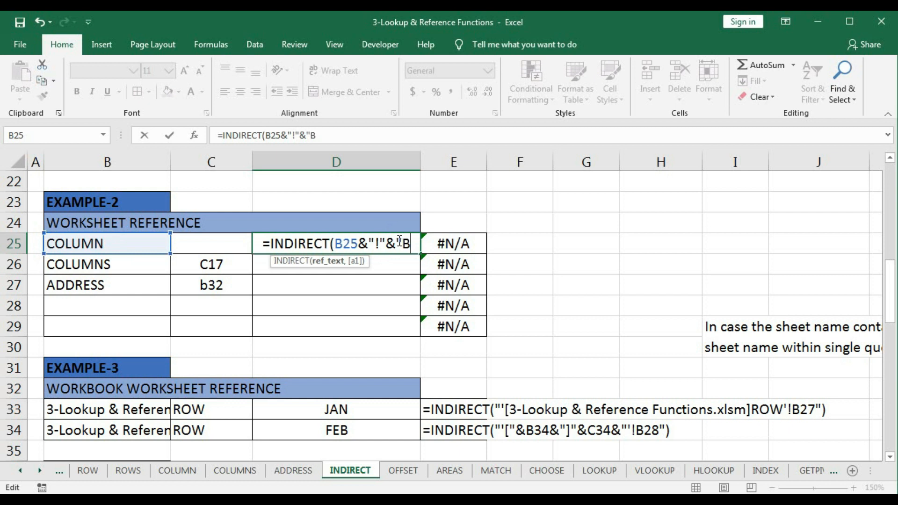
type("13\")")
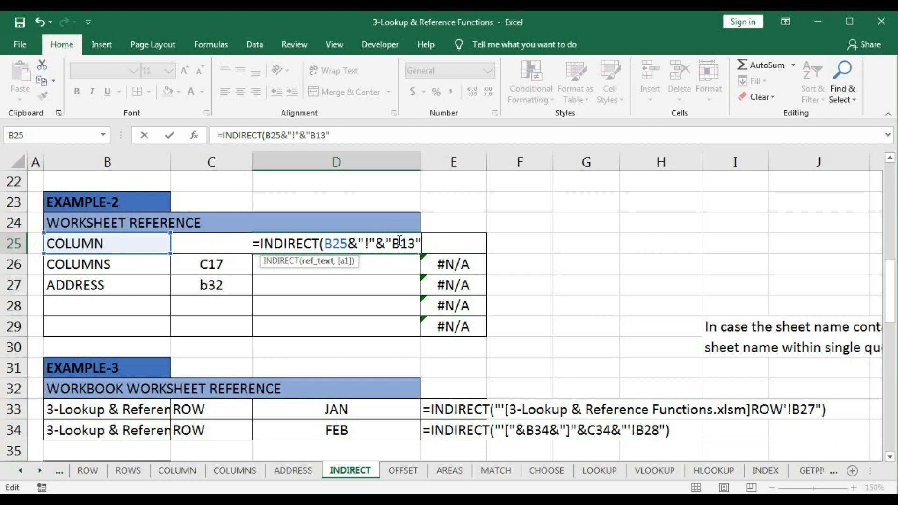
key("Return")
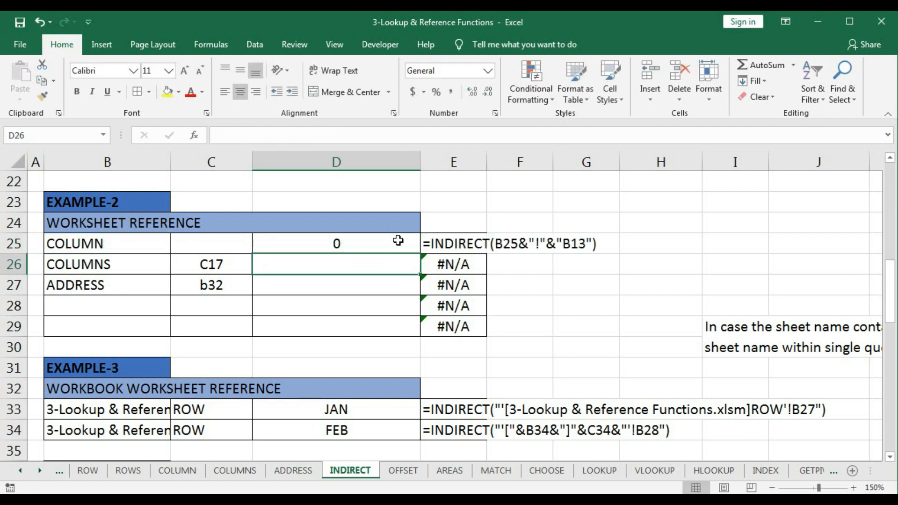
- Compare the D25 formula on the INDIRECT sheet with cell B14 on the COLUMN sheet, and go back to the COLUMN sheet
left_click(379, 241)
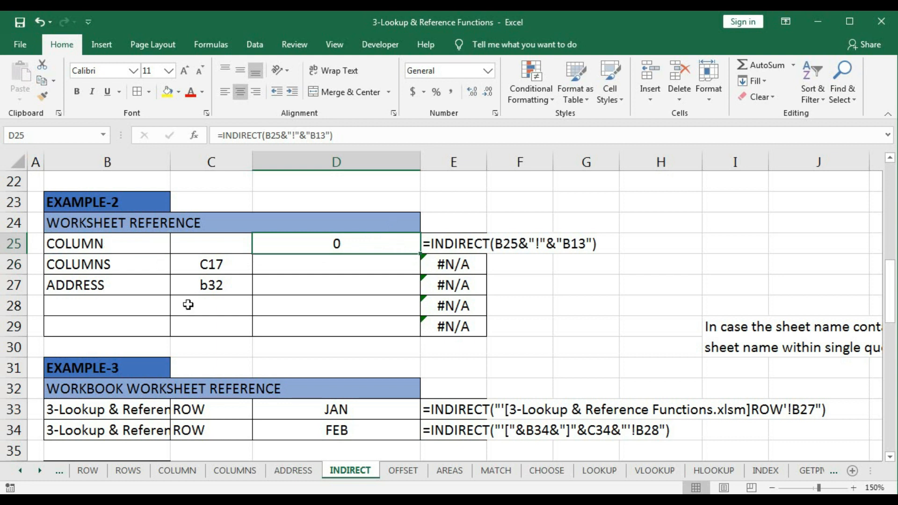
left_click(180, 471)
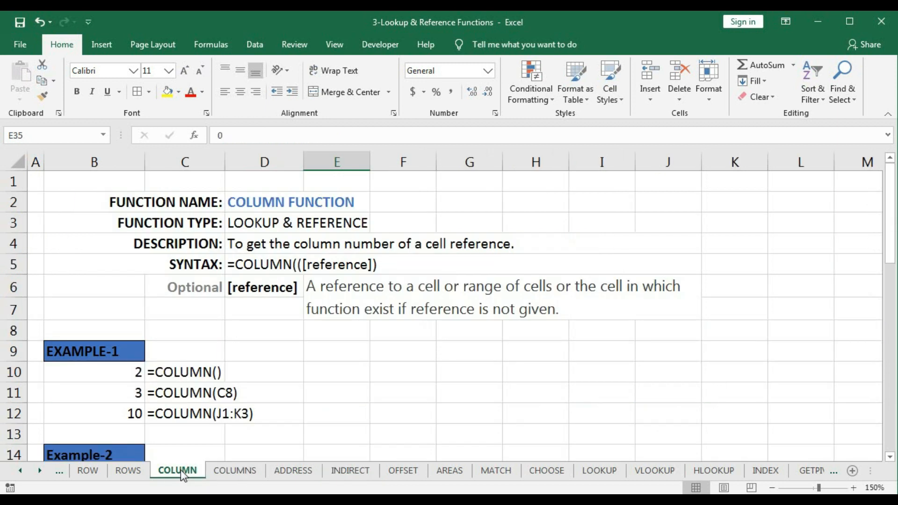
left_click(49, 136)
type("b14")
key("Return")
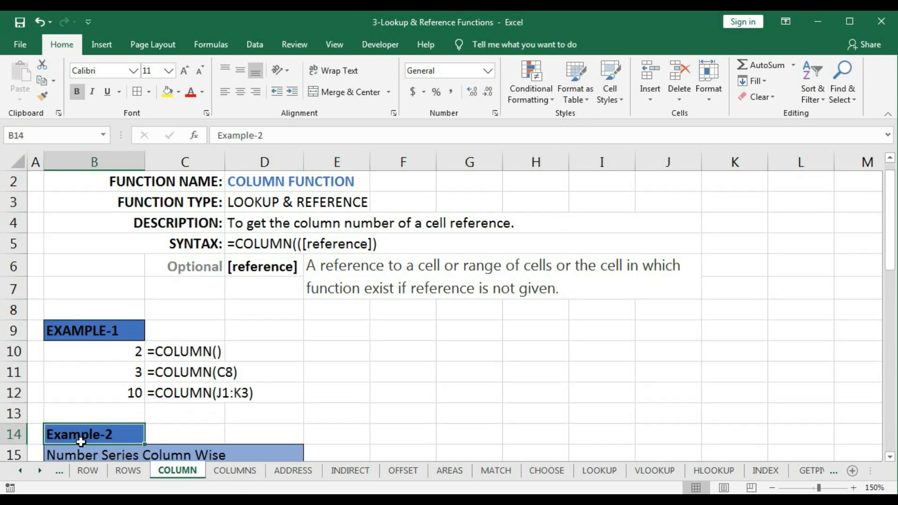
left_click(337, 472)
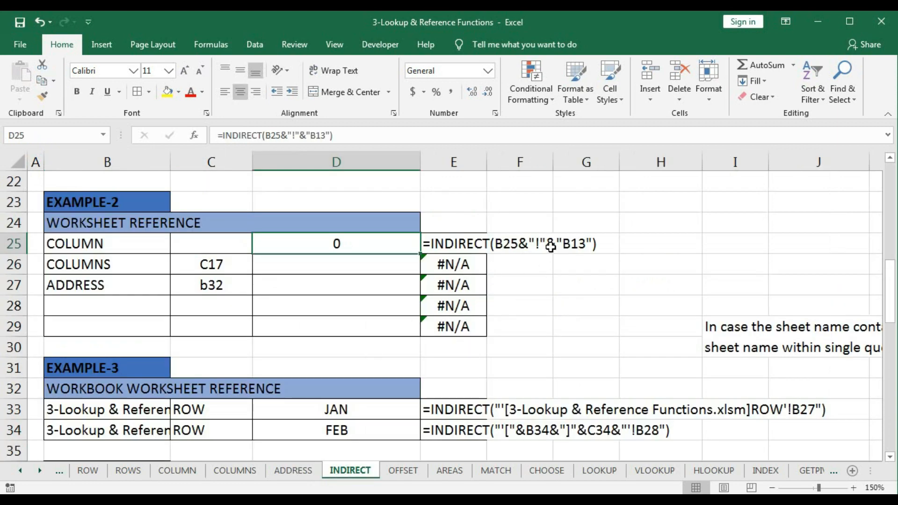
left_click(177, 470)
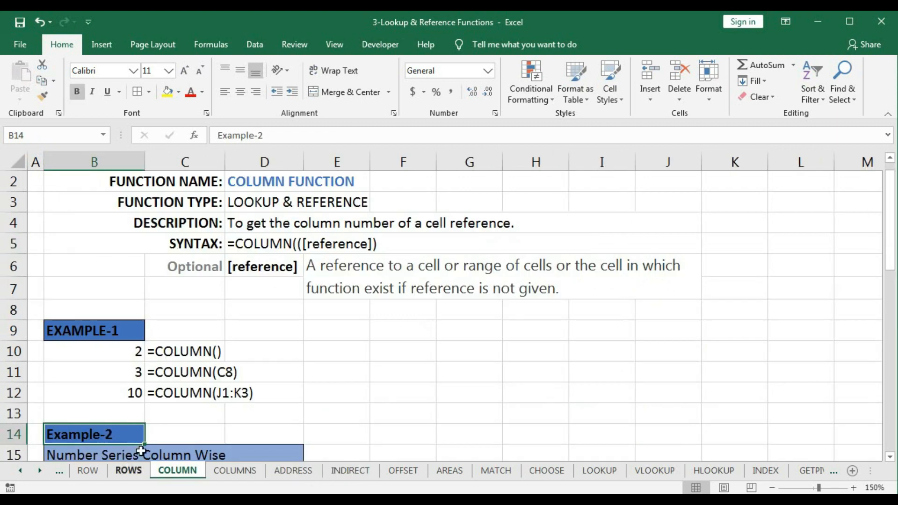
- Check cell B13 on the COLUMN sheet and change the D25 formula on the INDIRECT sheet to =INDIRECT(B25&"!"&"B14")
left_click(100, 415)
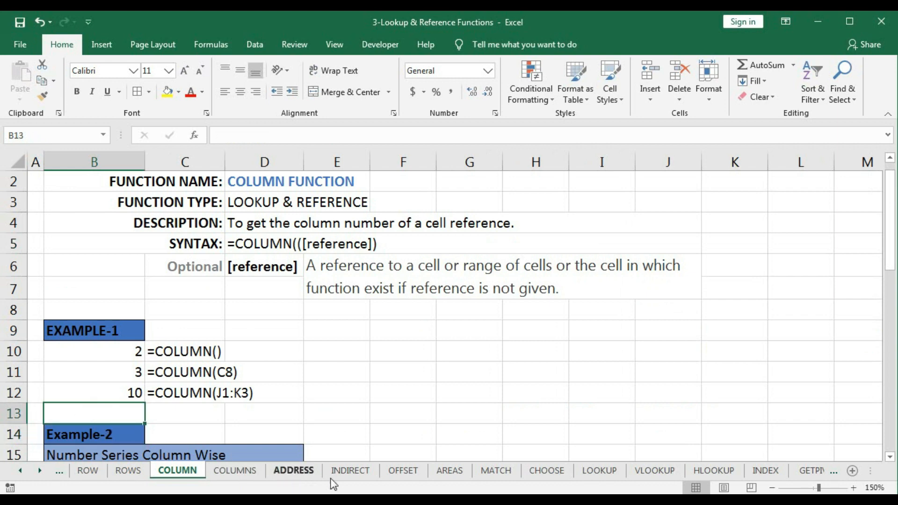
left_click(370, 470)
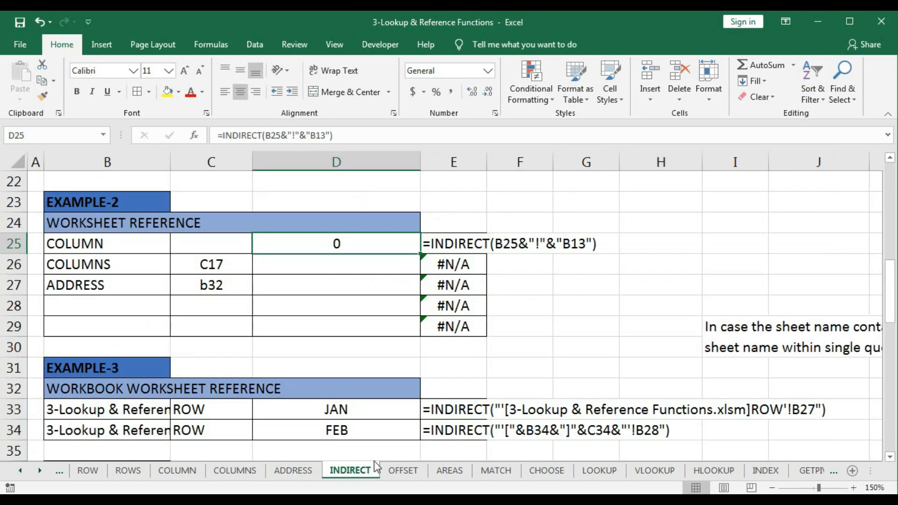
double_click(388, 241)
left_click(410, 250)
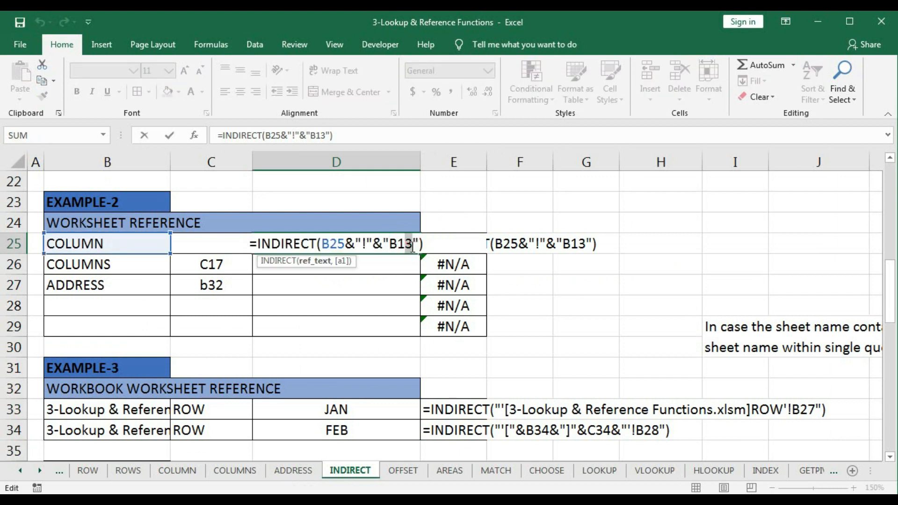
type("4")
key("Return")
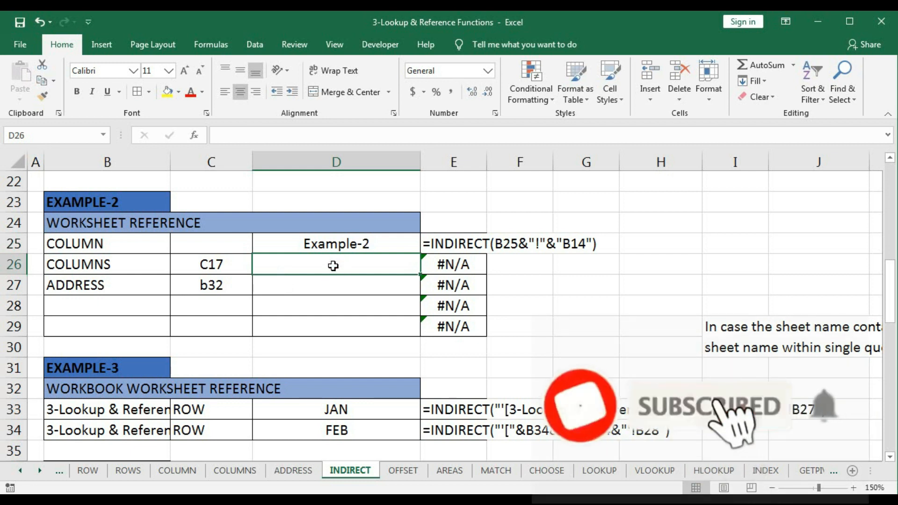
- Enter =INDIRECT(B26&"!"&C26) in cell D26 of the INDIRECT sheet
type("=")
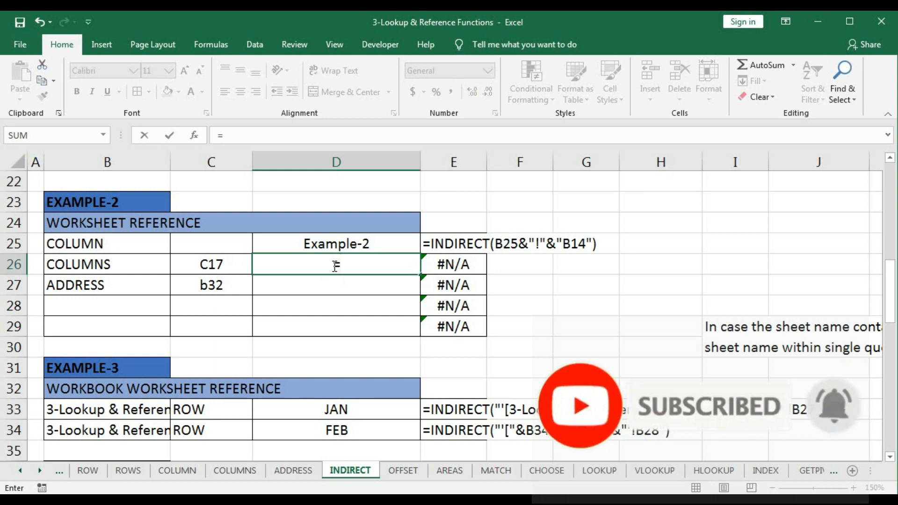
type("ind")
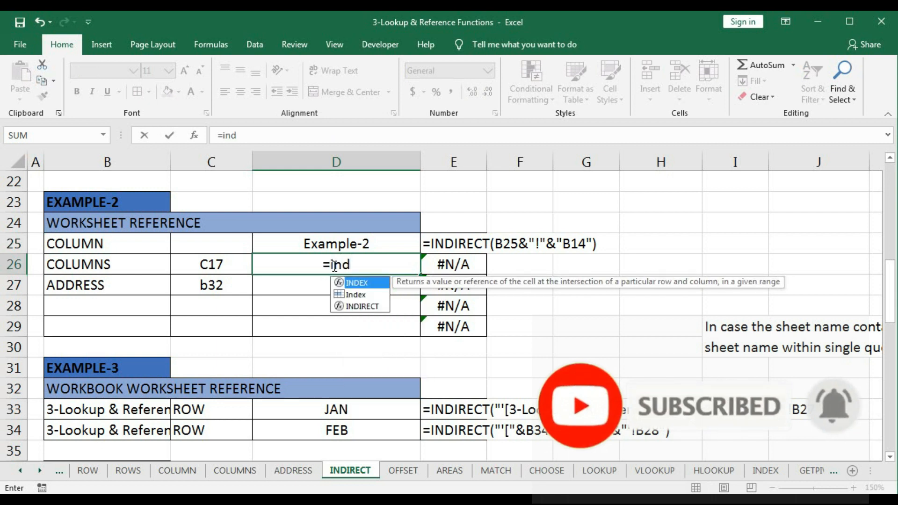
key("Down")
key("Tab")
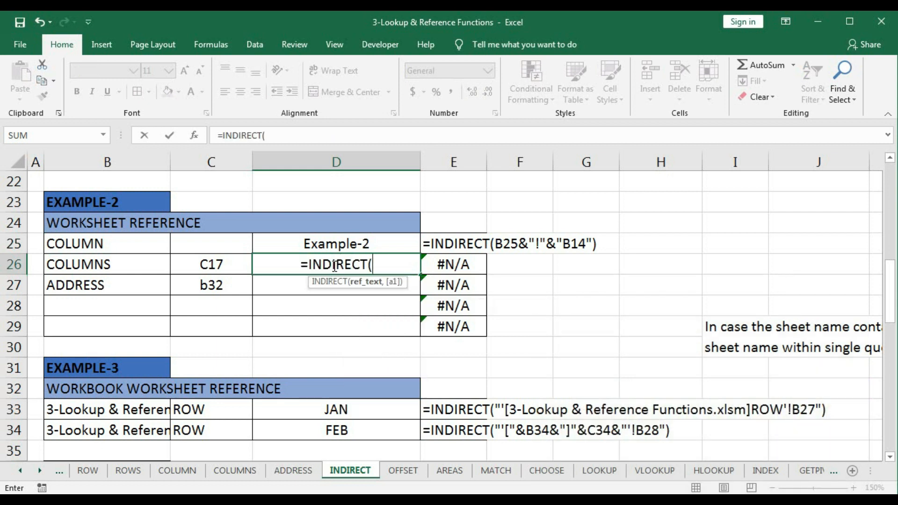
left_click(76, 265)
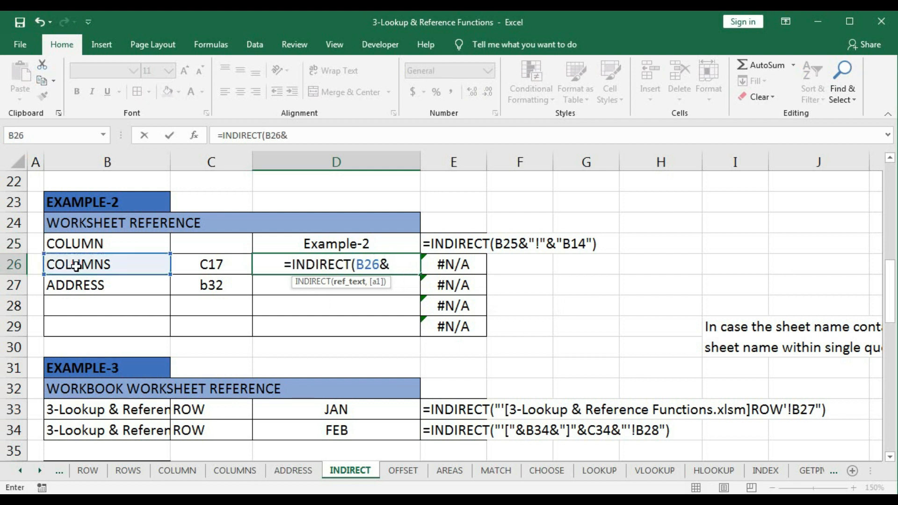
type("\"!")
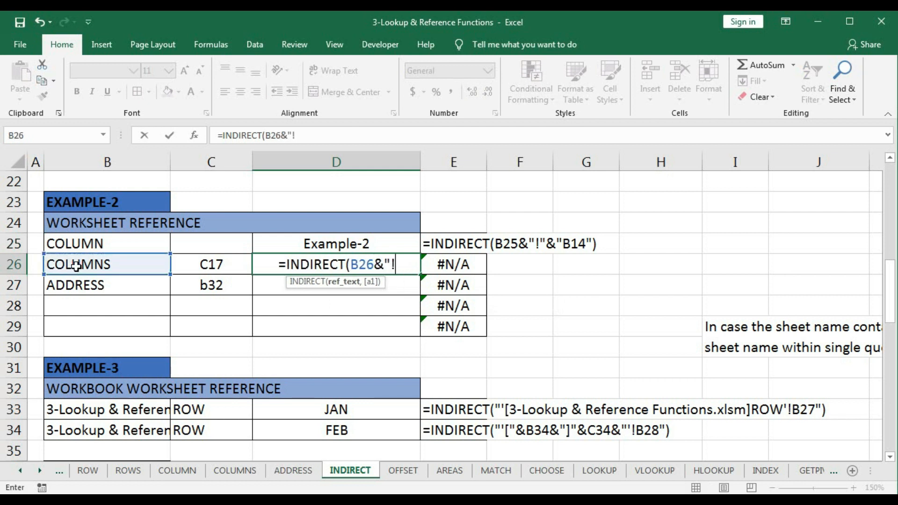
type("\"")
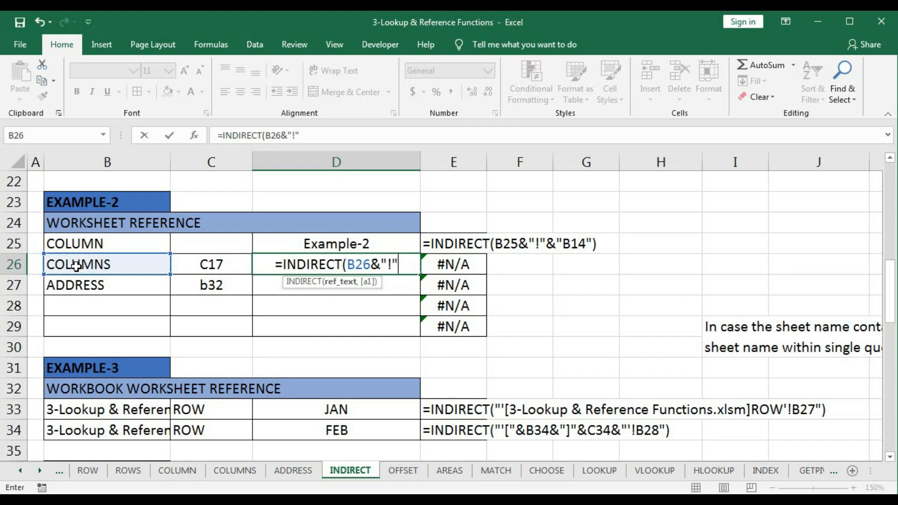
type("&")
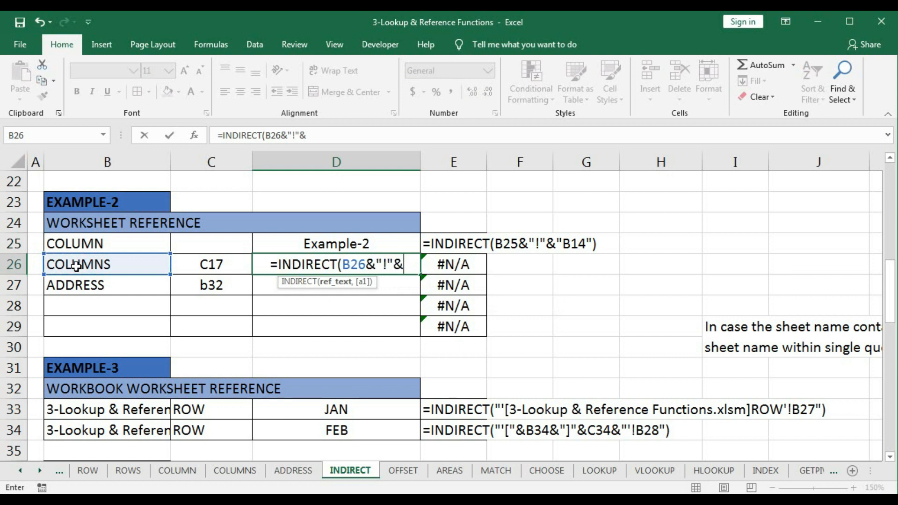
left_click(195, 263)
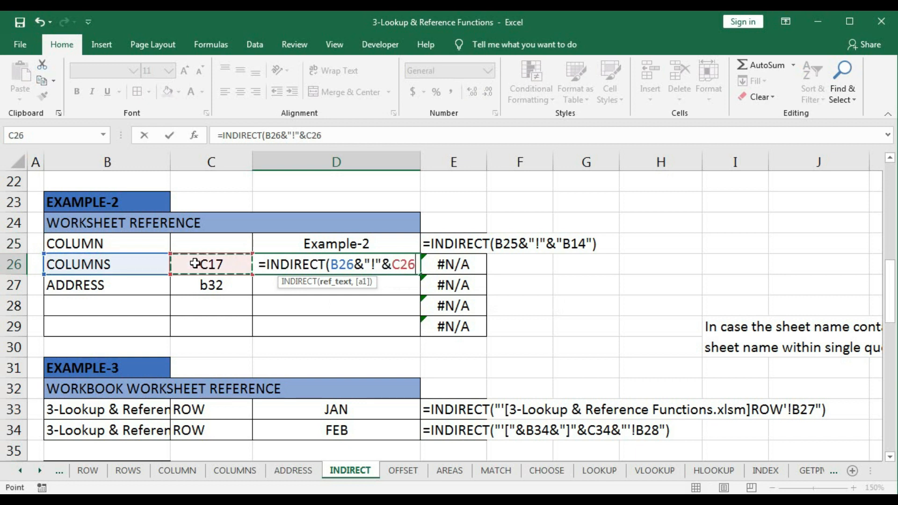
type(")")
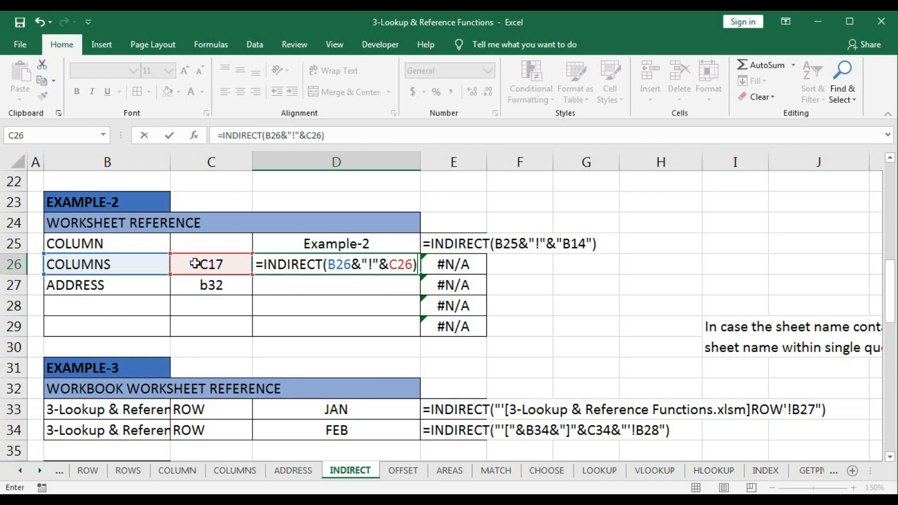
key("ctrl+Return")
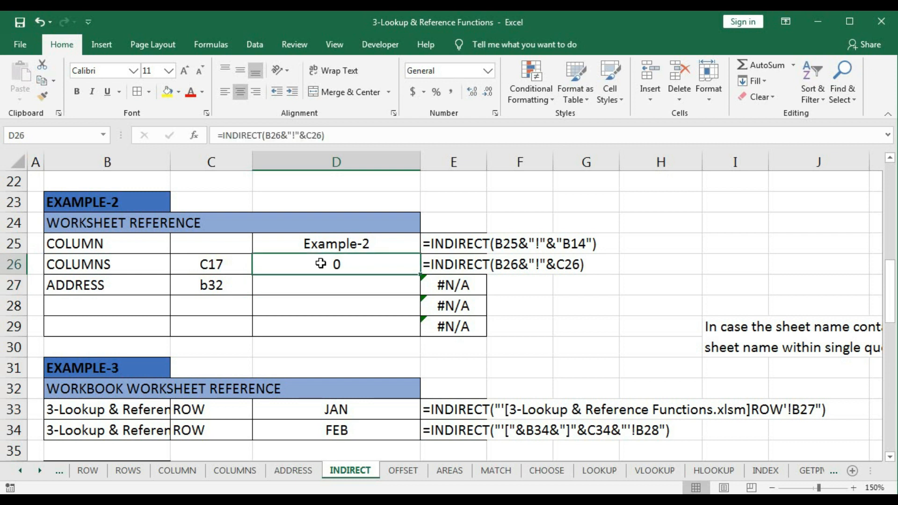
- Examine cell C17 on the COLUMNS sheet, which the D26 formula refers to, and return to the INDIRECT sheet
left_click(125, 265)
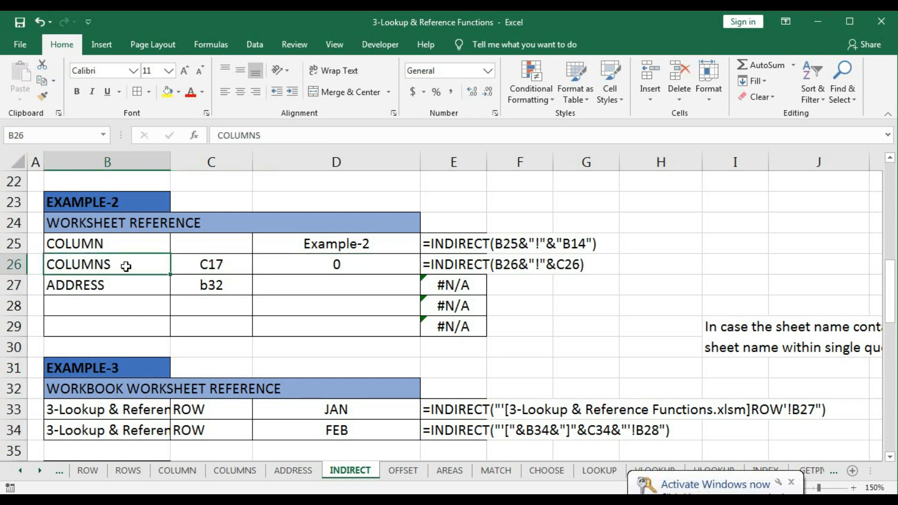
left_click(237, 470)
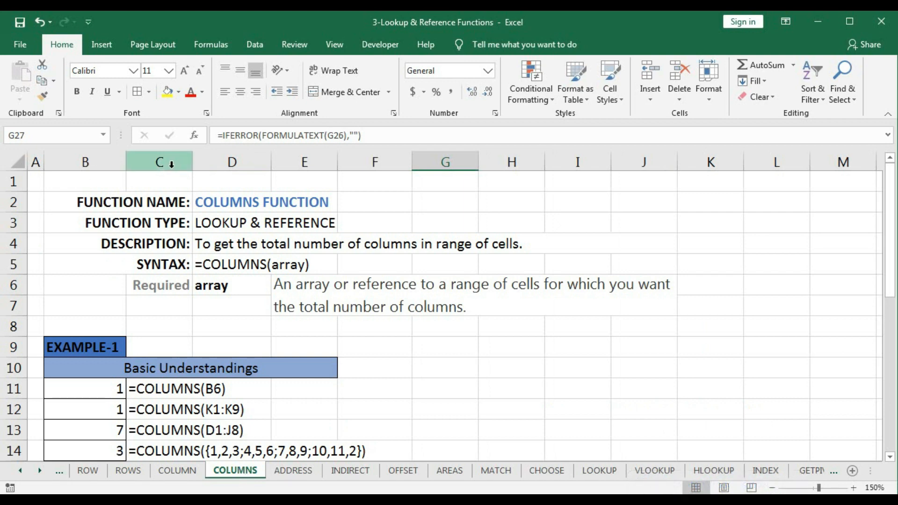
scroll(164, 368, "down", 1)
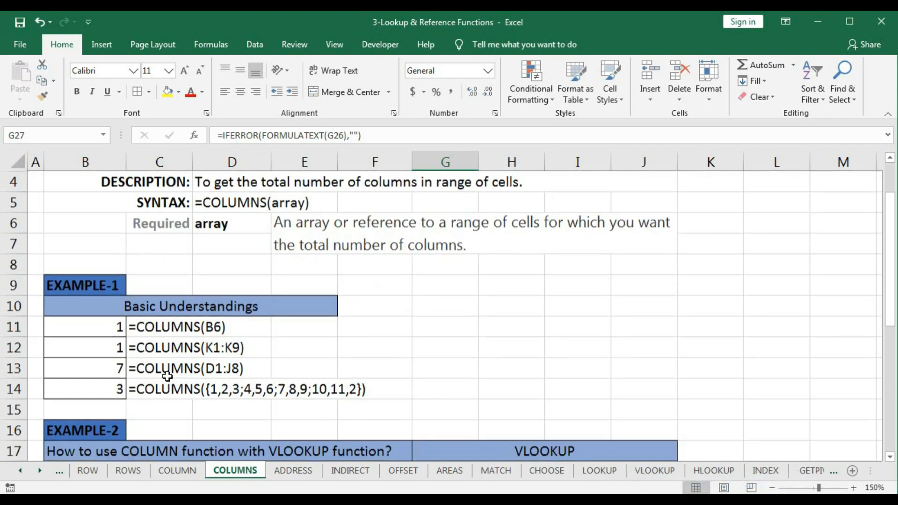
left_click(163, 452)
scroll(187, 402, "down", 2)
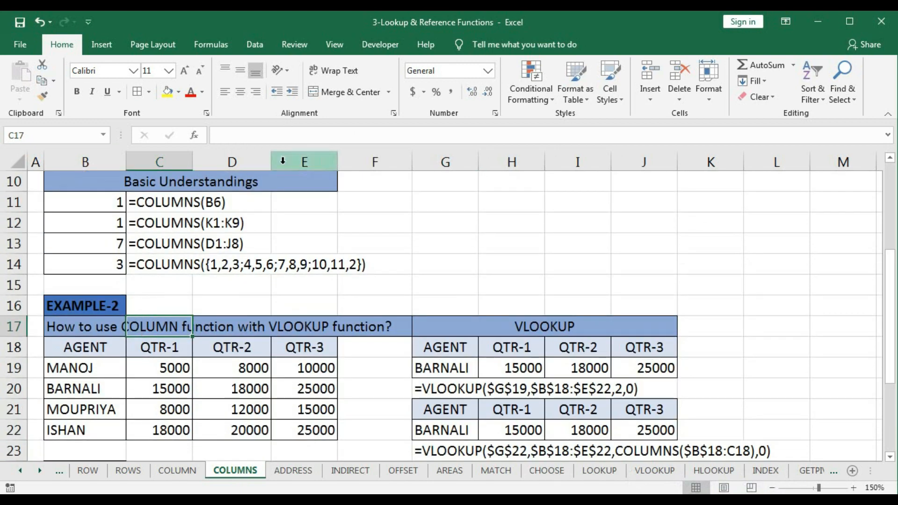
scroll(286, 301, "up", 2)
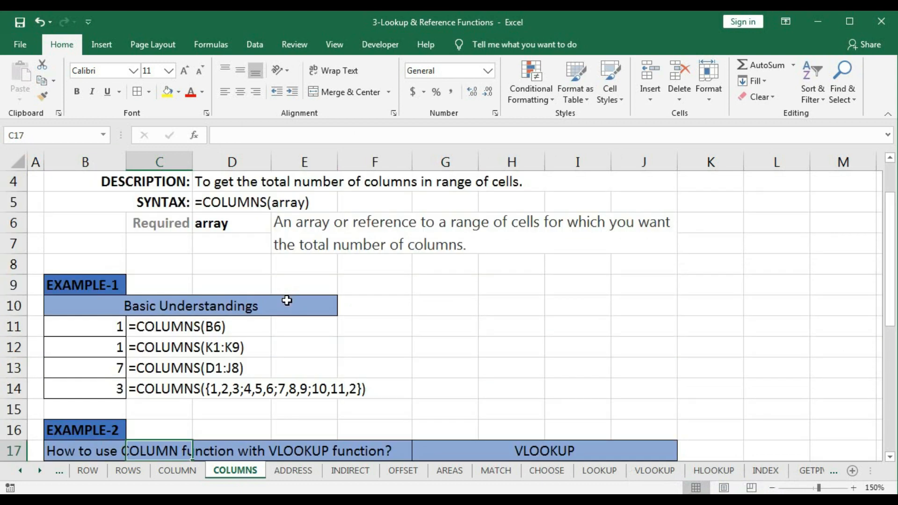
scroll(286, 300, "down", 2)
left_click(359, 471)
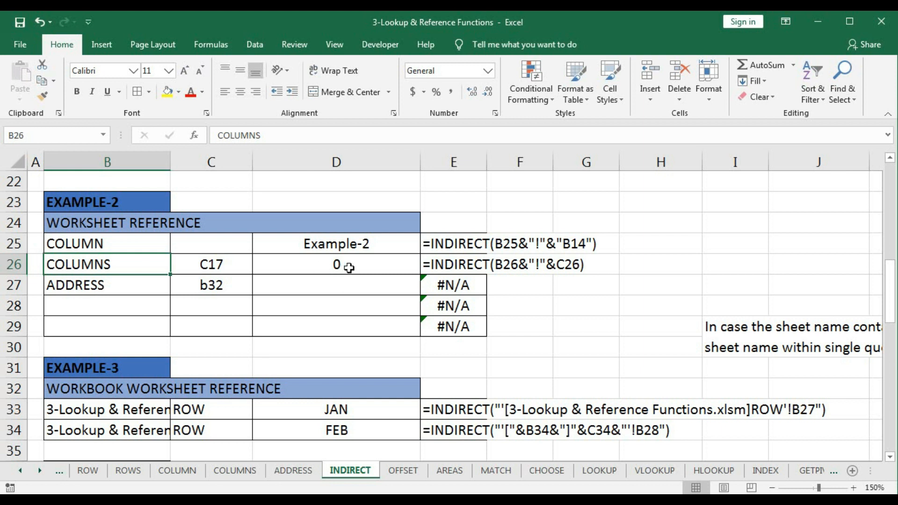
- Set the cell reference text in C26 to B17
left_click(329, 265)
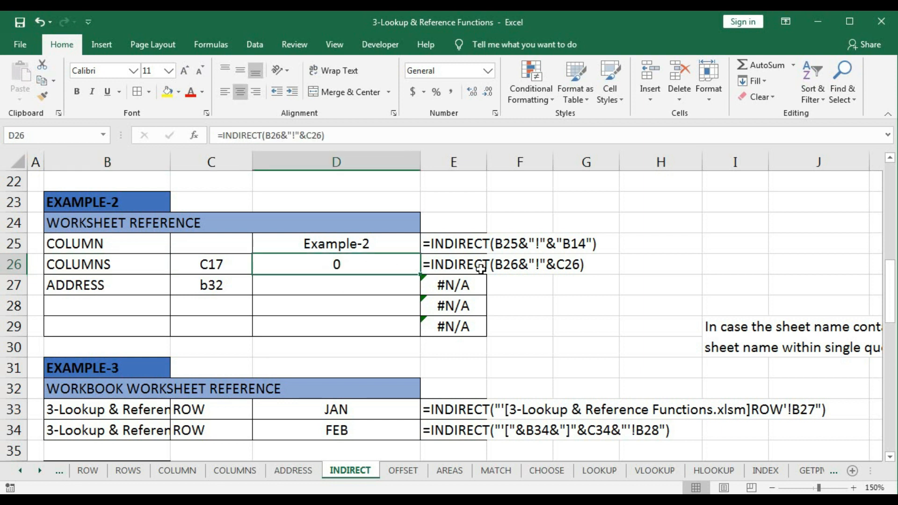
left_click(208, 265)
double_click(208, 264)
double_click(201, 264)
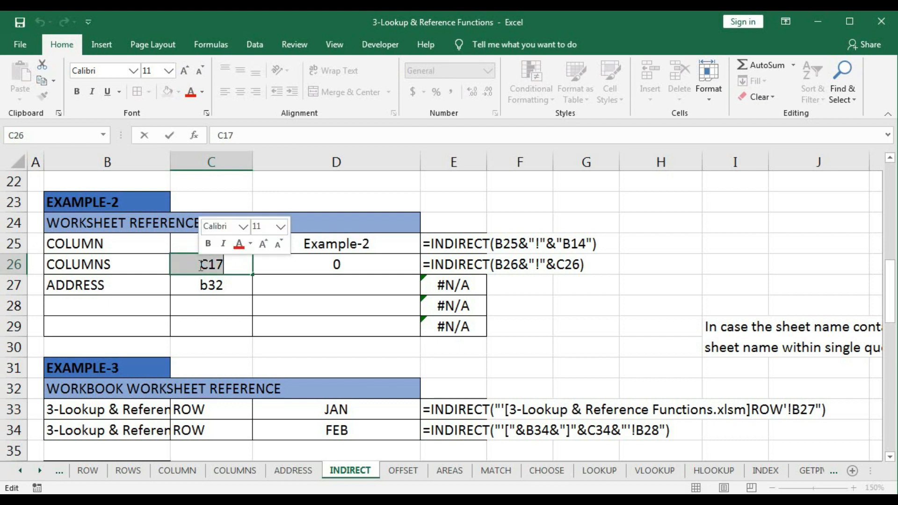
left_click(201, 265)
key("Delete")
type("B")
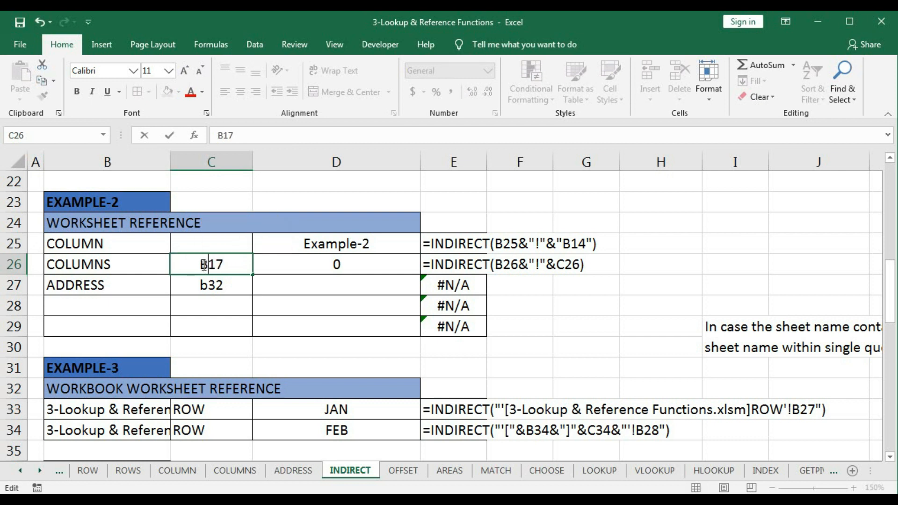
key("Return")
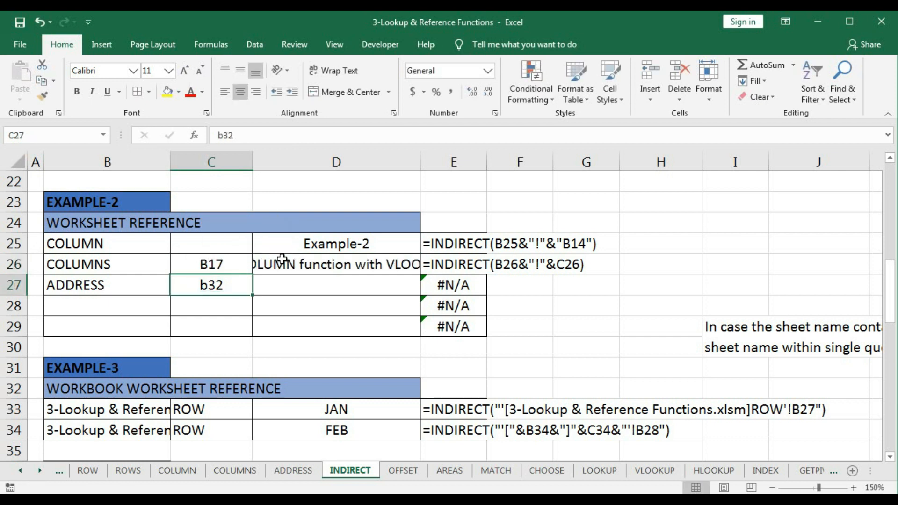
- Compare the D26 result with the Example-2 block on the COLUMNS sheet and inspect cells B16 and B18 there
left_click(282, 259)
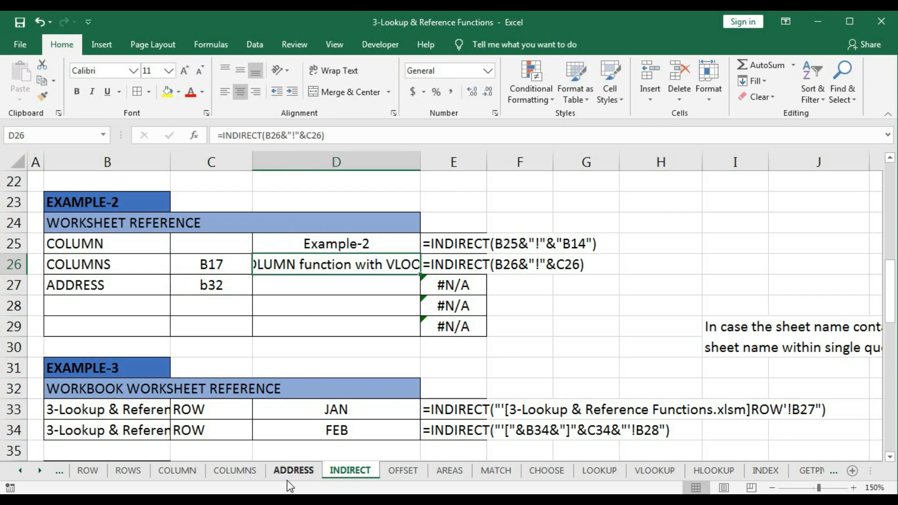
left_click(235, 471)
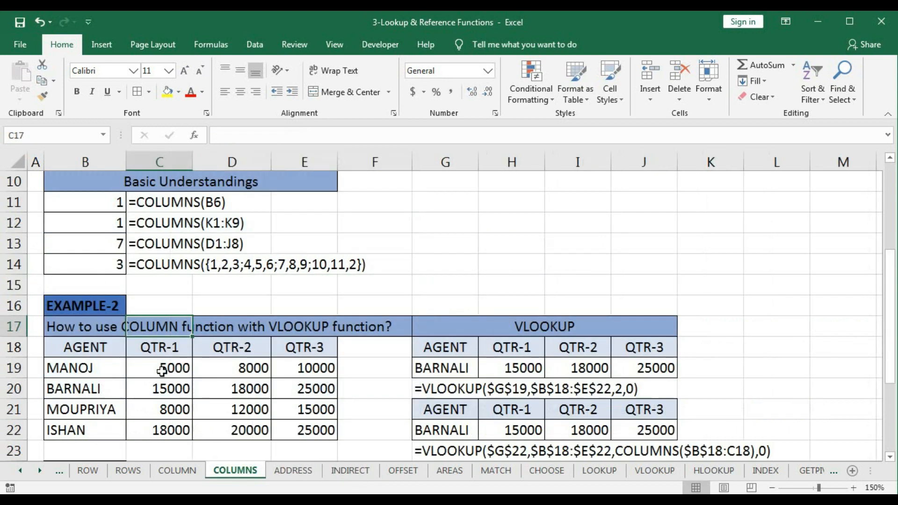
left_click(95, 306)
left_click(80, 350)
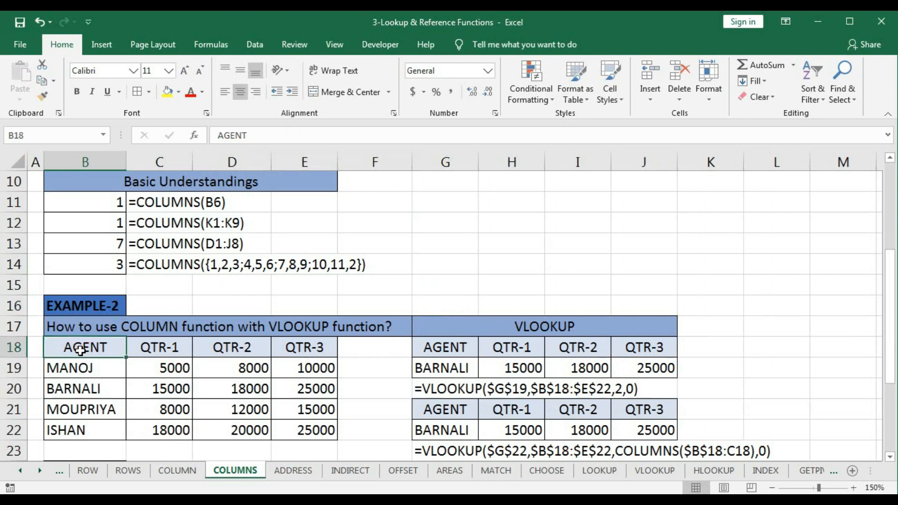
- Set the cell reference text in C26 of the INDIRECT sheet to B18
left_click(350, 470)
double_click(210, 262)
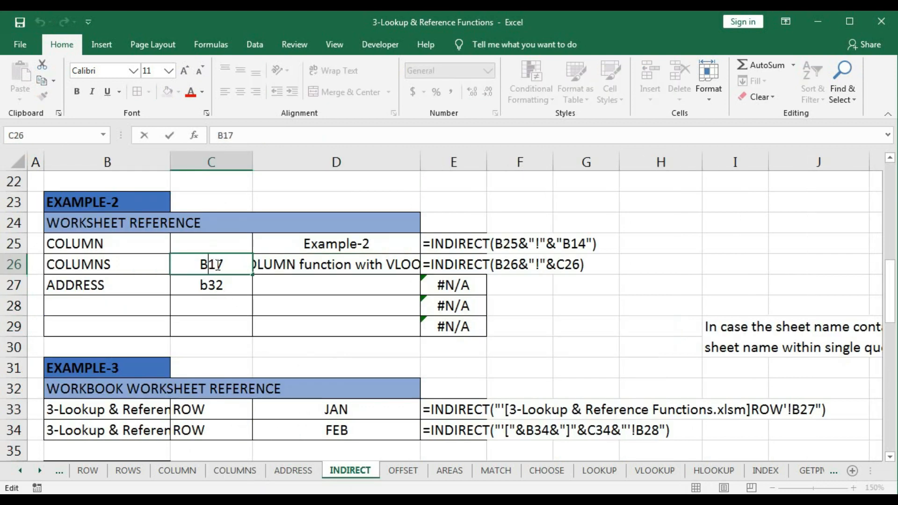
left_click_drag(216, 265, 234, 265)
type("8")
key("Return")
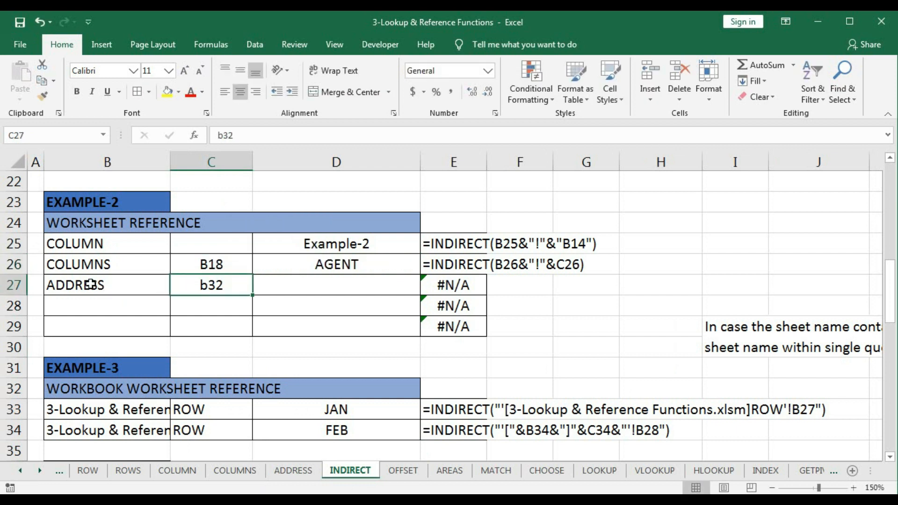
- Enter =INDIRECT(B27&"!"&C27) in D27 to build the worksheet reference from the ADDRESS row's sheet name and cell text
left_click(325, 291)
type("=indi")
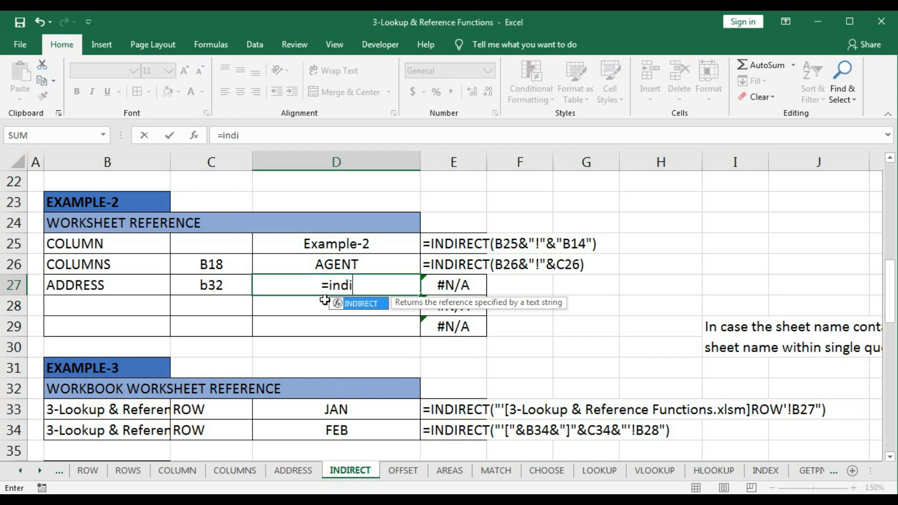
key("Tab")
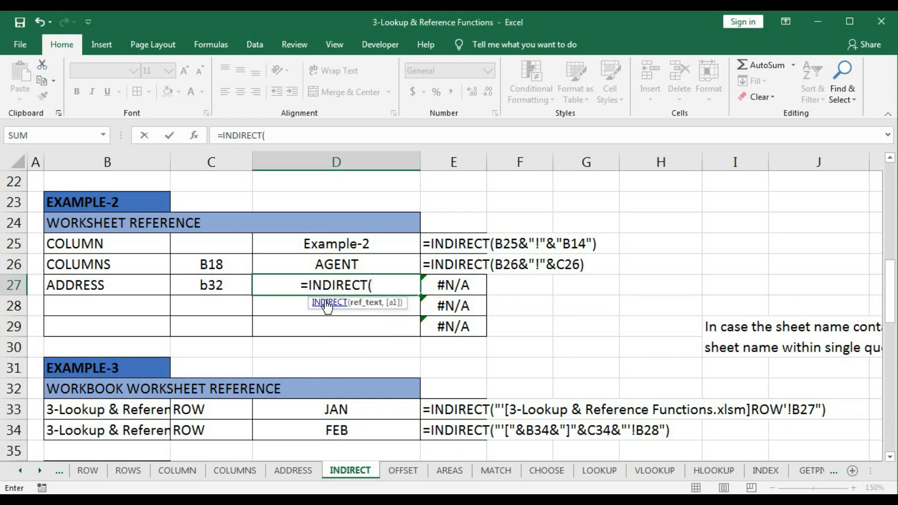
left_click(152, 289)
type("&")
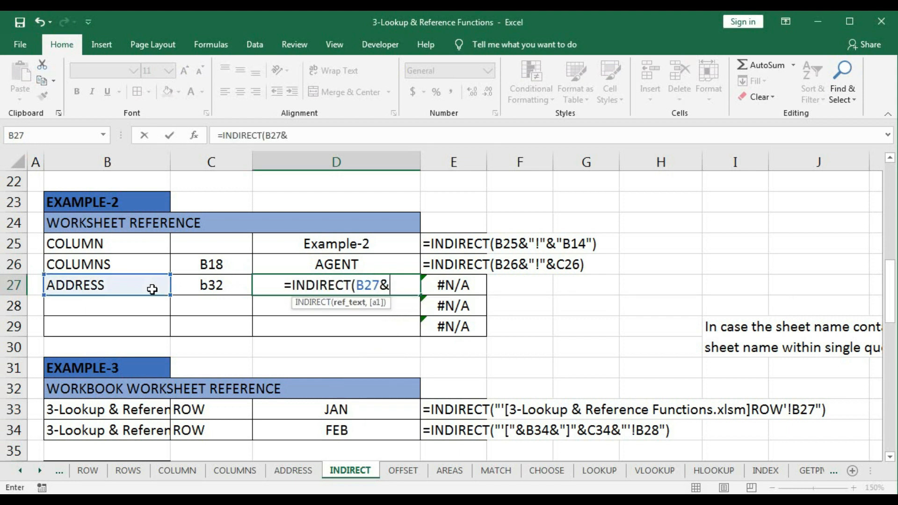
type("\"")
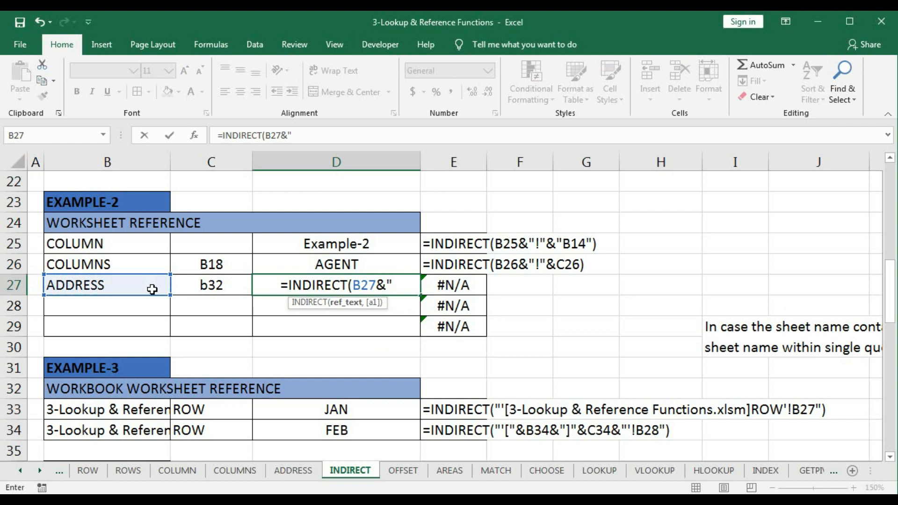
type("!\"")
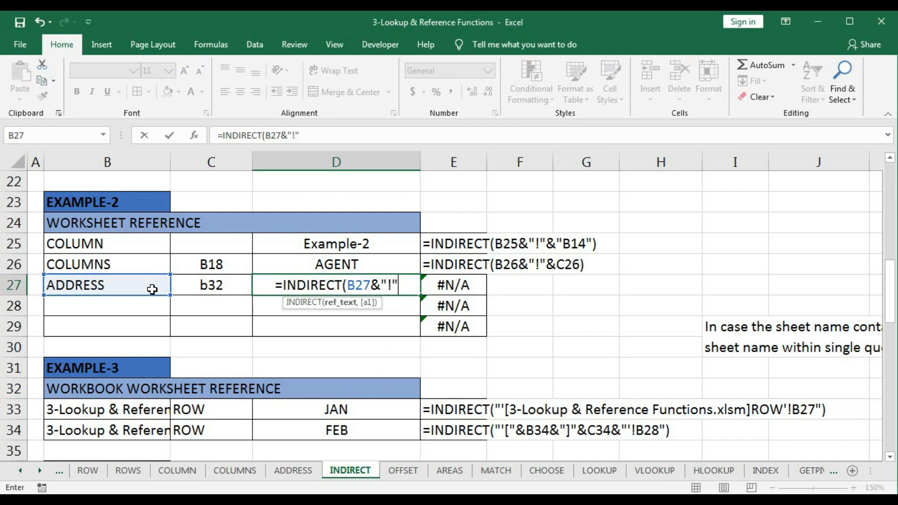
type("&")
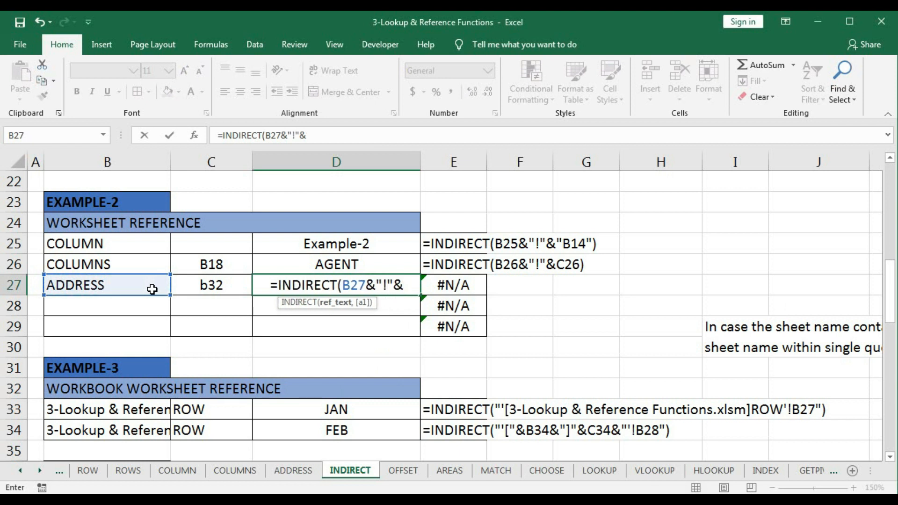
left_click(212, 287)
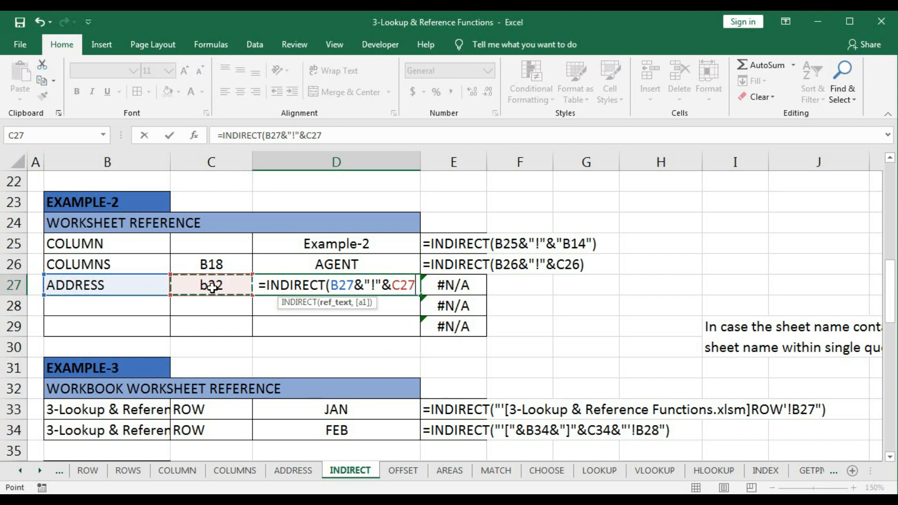
type(")")
key("Return")
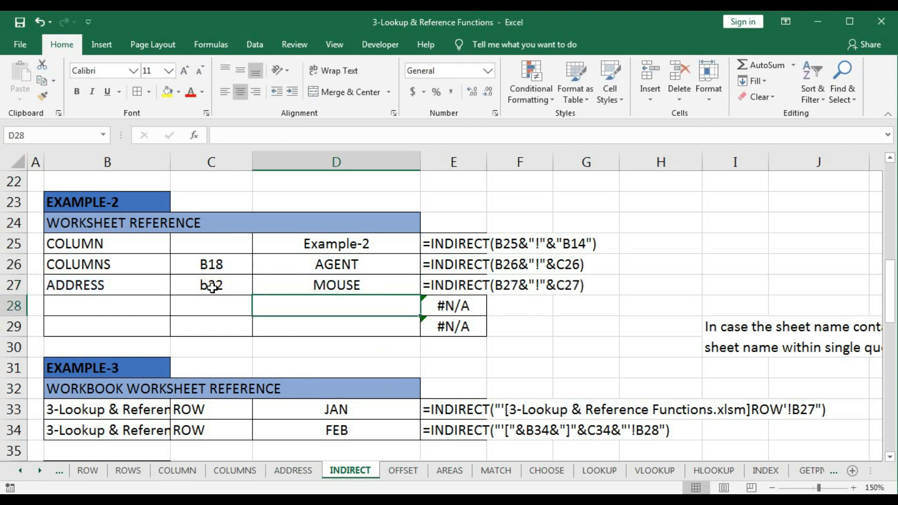
- Compare the D27 result with cell B32 on the ADDRESS sheet and return to the INDIRECT sheet
left_click(336, 286)
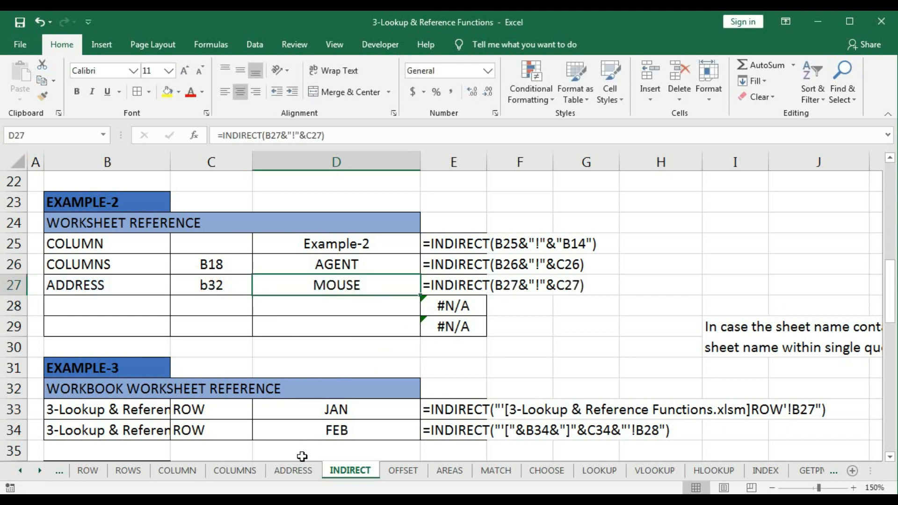
left_click(293, 470)
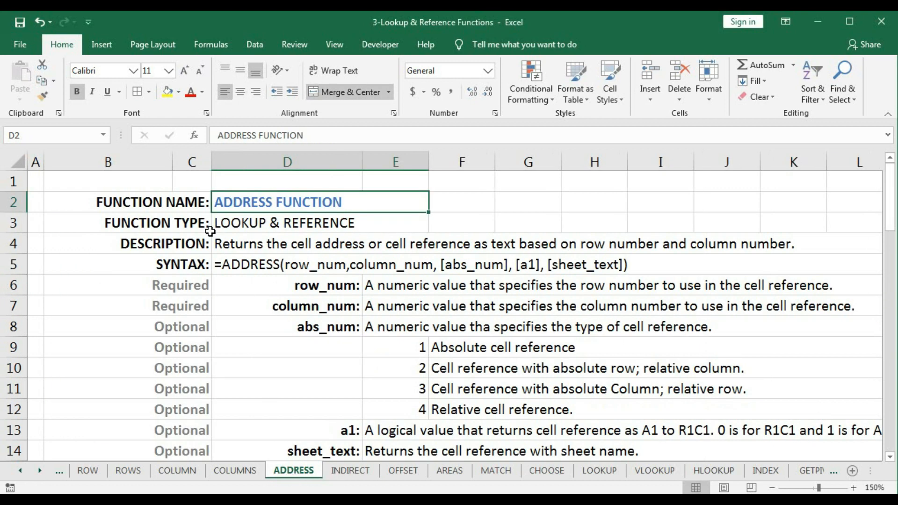
left_click(68, 138)
type("B32")
key("Return")
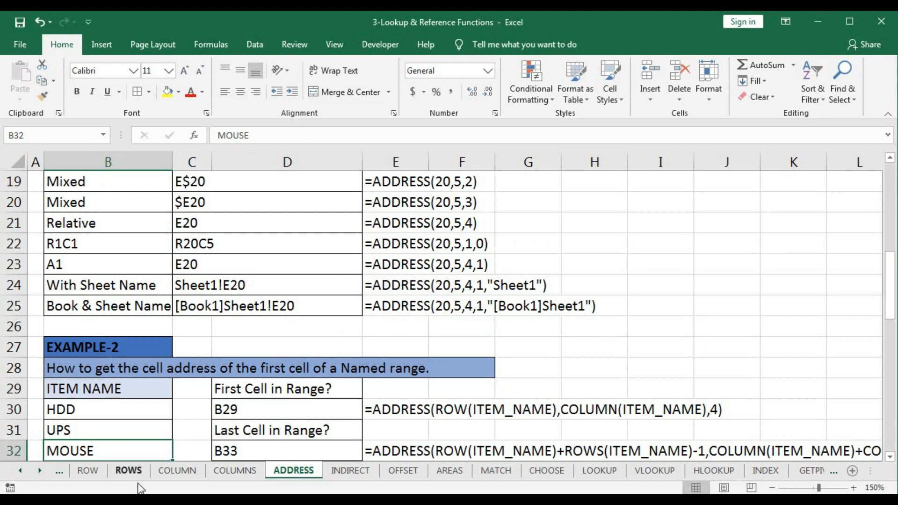
left_click(344, 474)
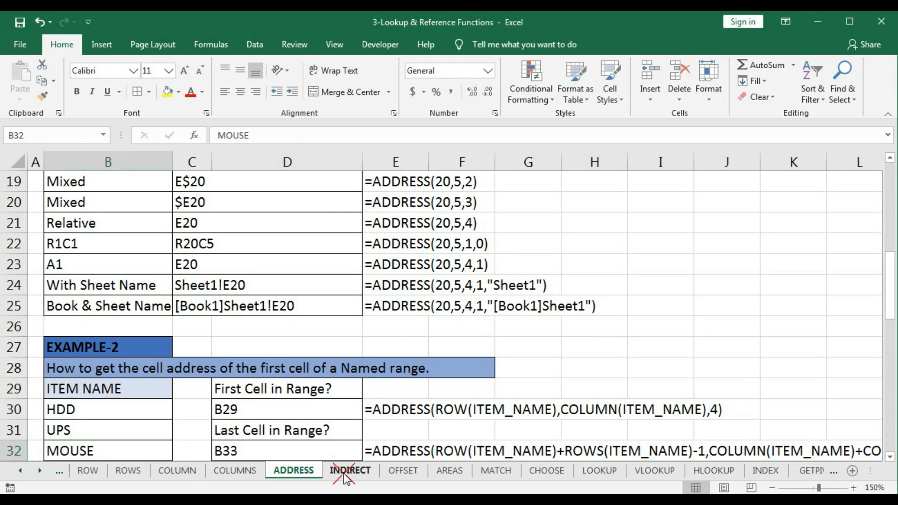
- Enter =INDIRECT("ROW!B30") in D28 with the sheet name and cell address written as one text string
left_click(307, 312)
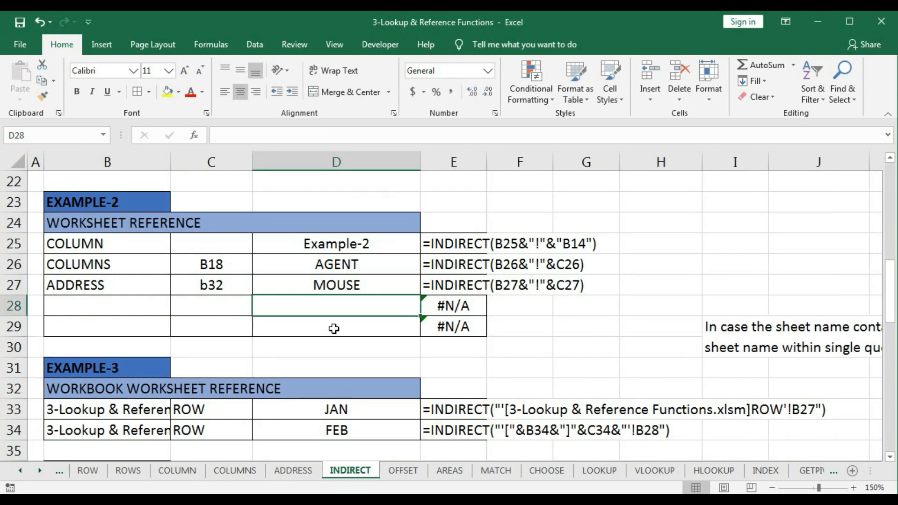
type("=")
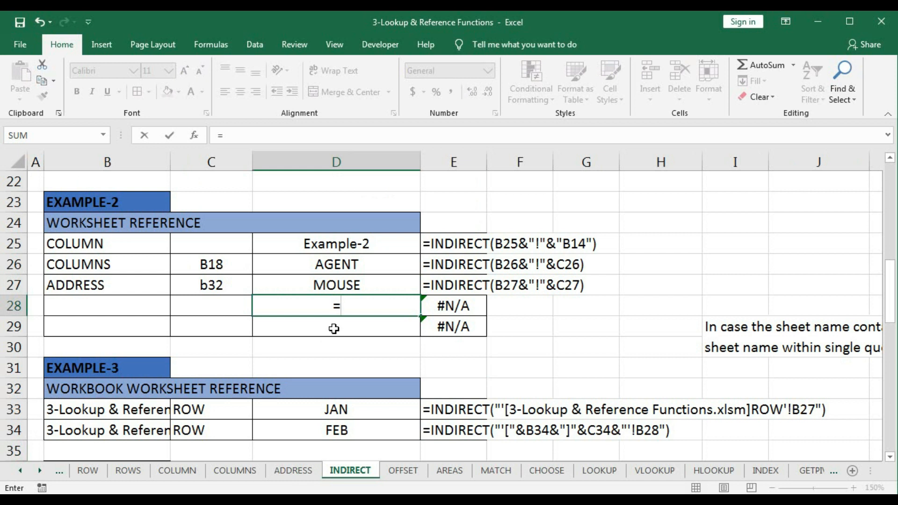
type("indi")
key("Tab")
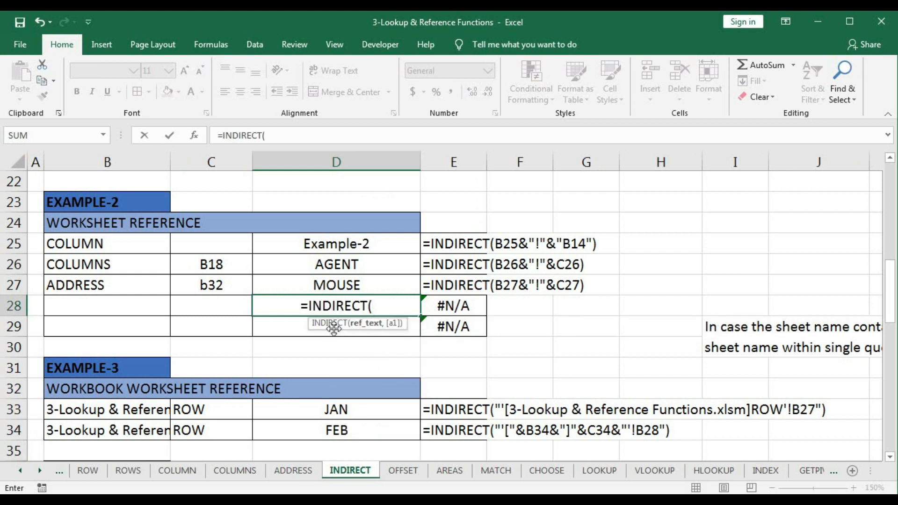
type("\"Ro")
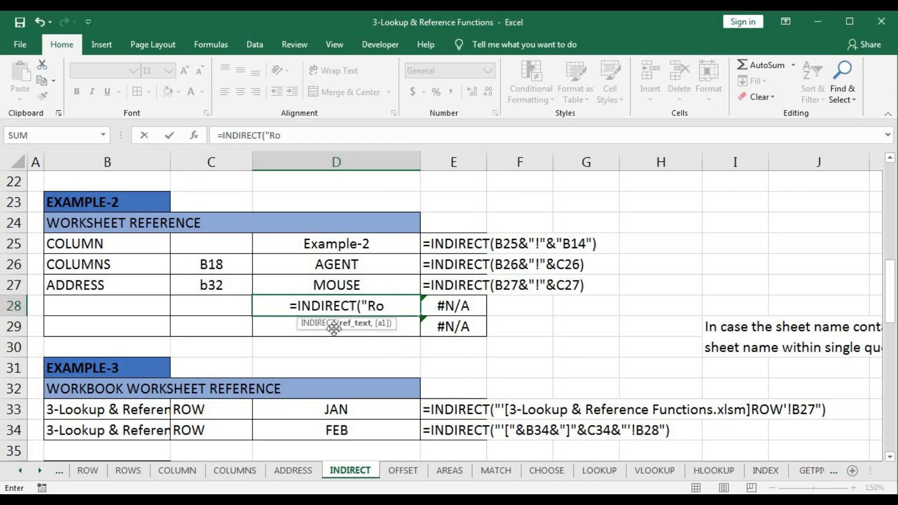
key("BackSpace")
key("BackSpace")
type("o")
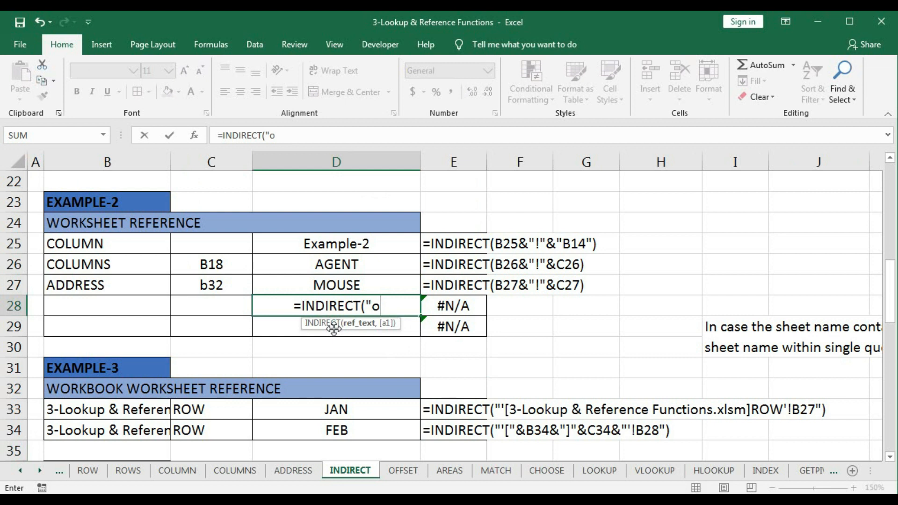
key("BackSpace")
type("ROW")
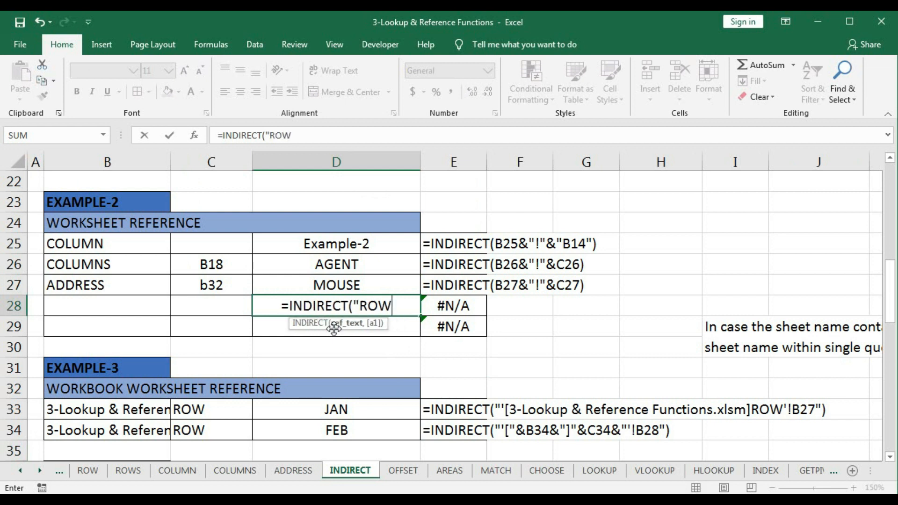
type("!")
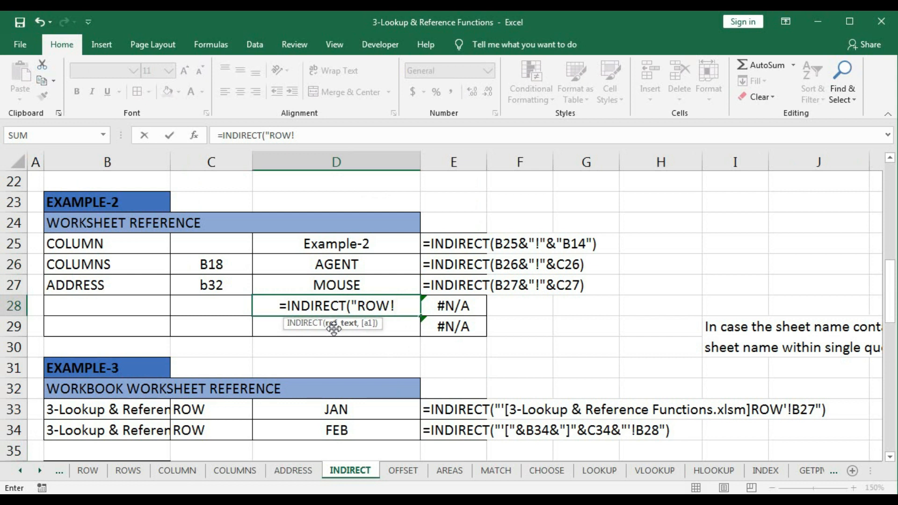
type("\"")
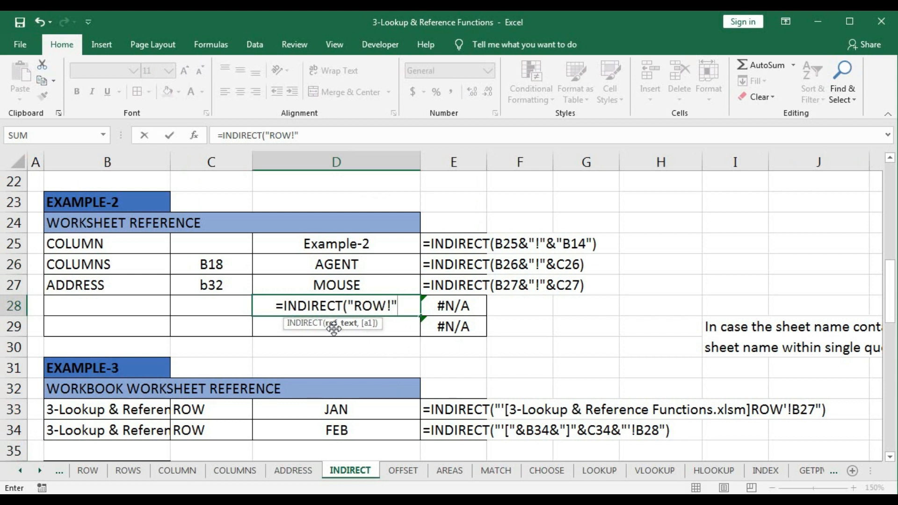
key("BackSpace")
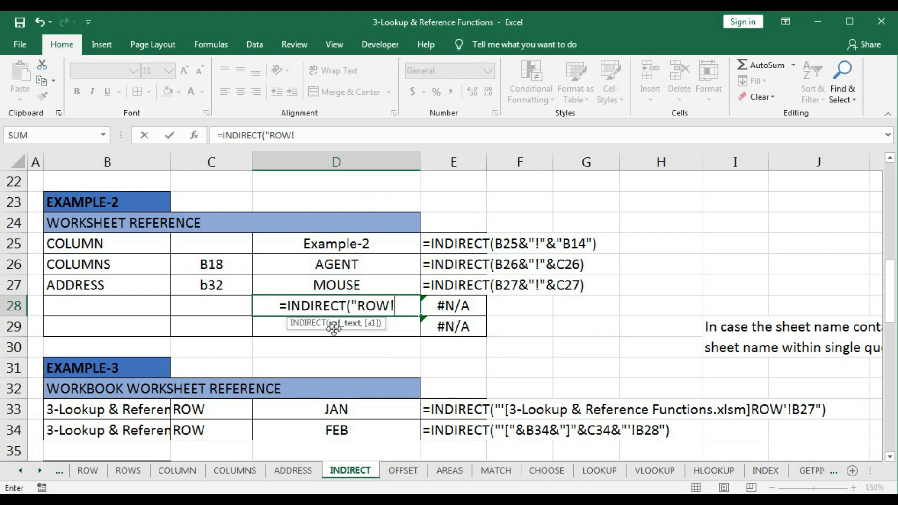
type("B")
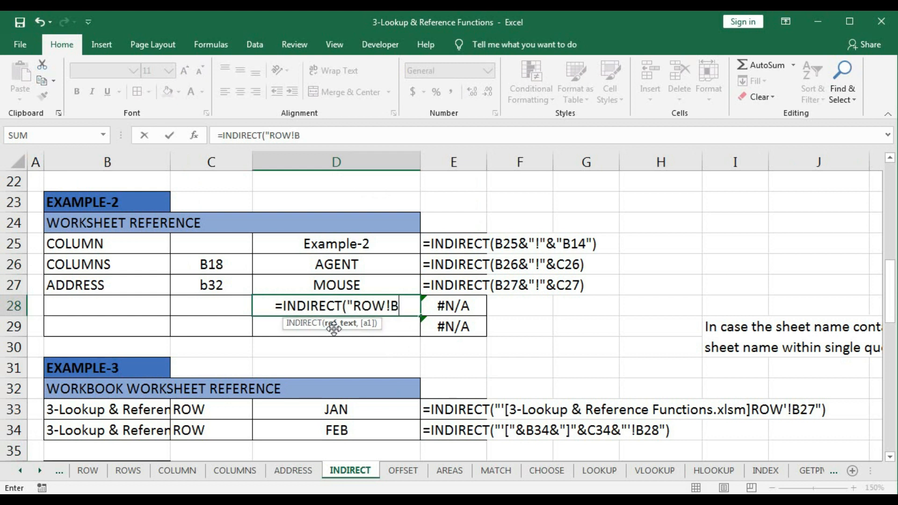
type("30")
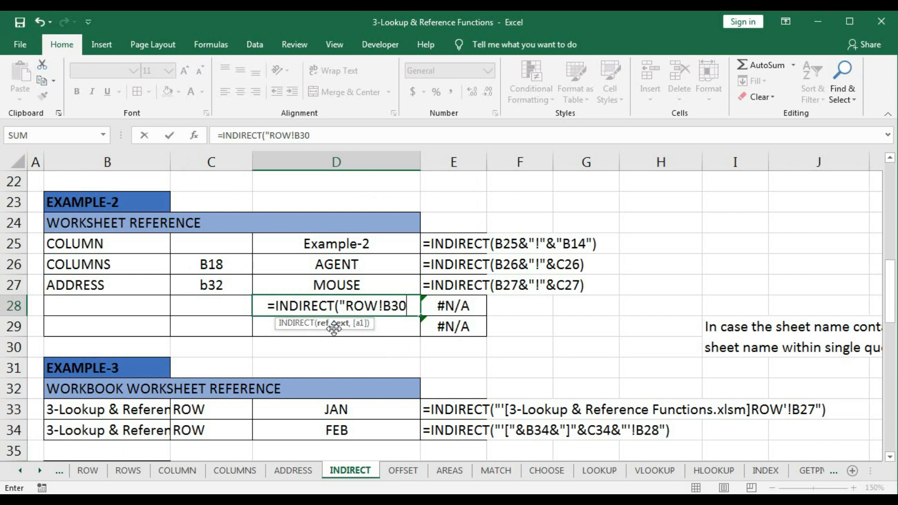
type("\"")
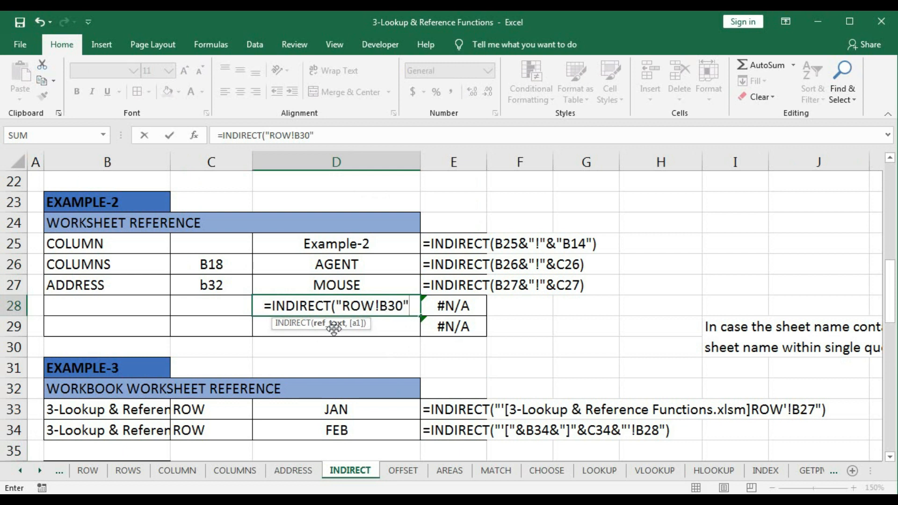
type(")")
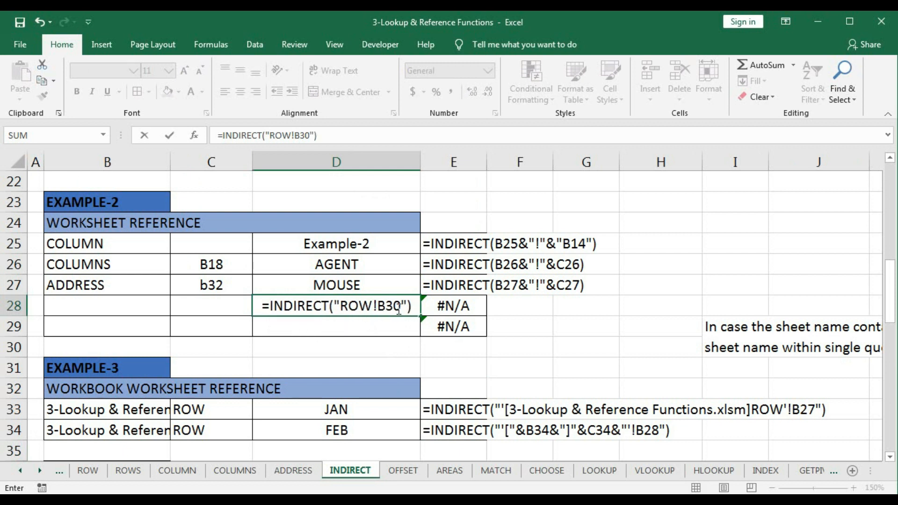
key("Return")
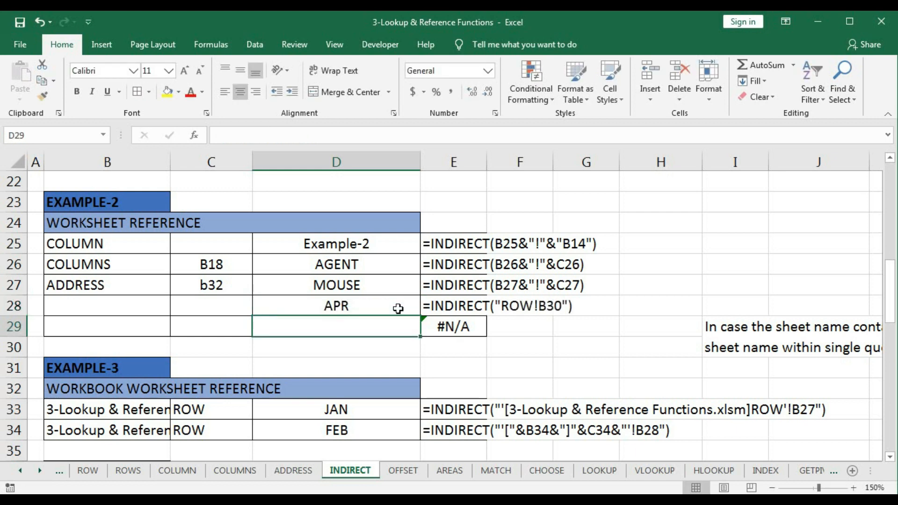
- Compare the D28 result with cell B30 on the ROW sheet and return to the INDIRECT sheet
left_click(376, 308)
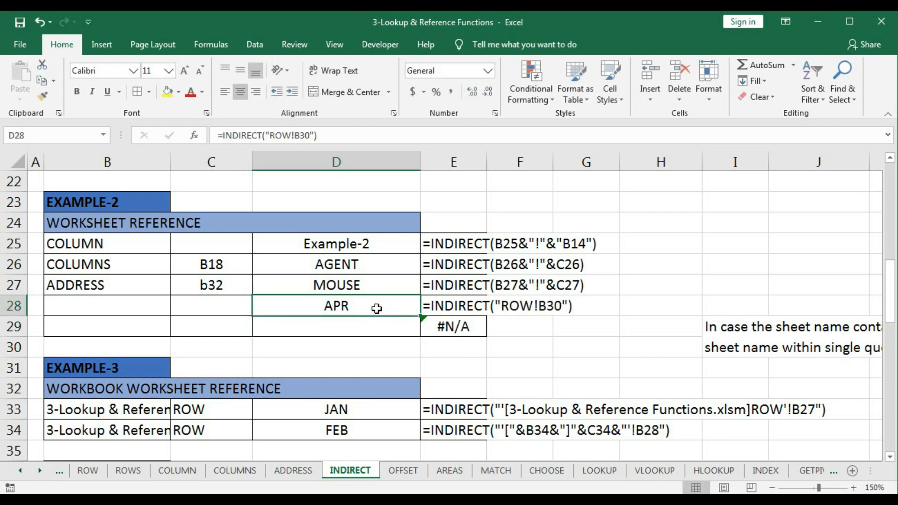
left_click(89, 471)
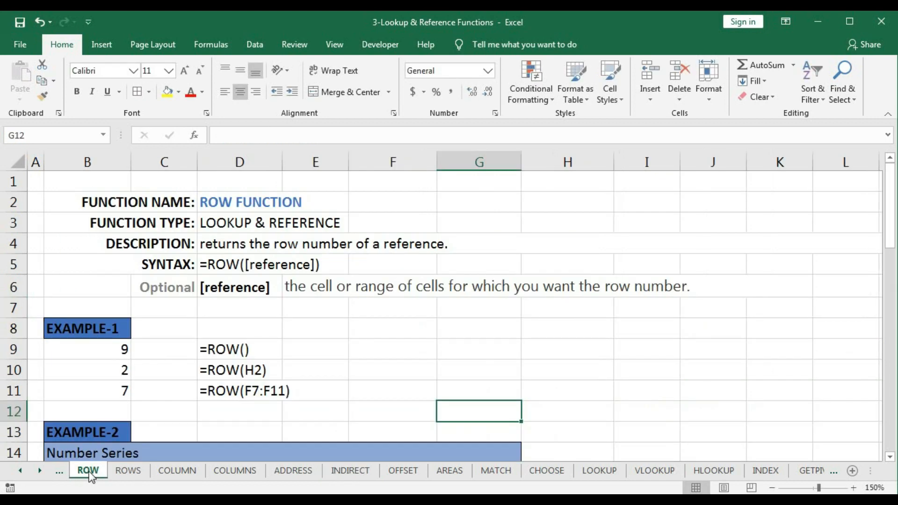
left_click(52, 135)
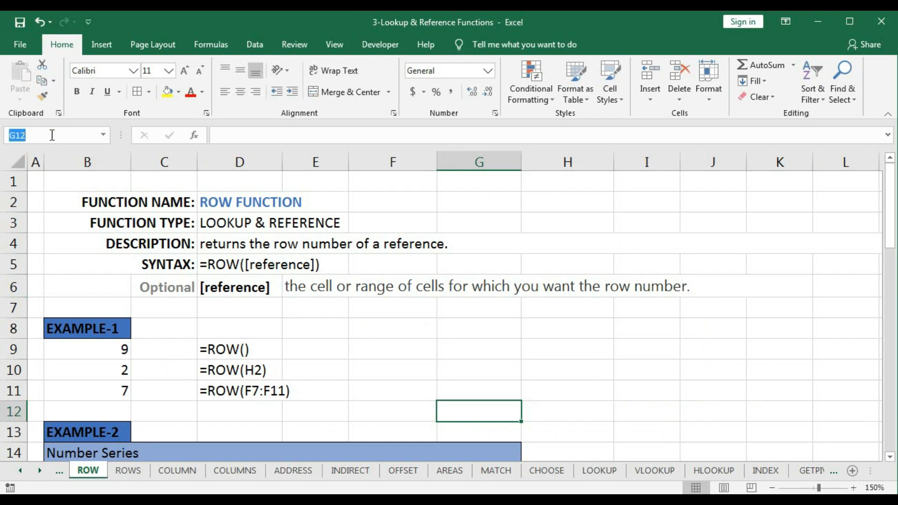
type("B30")
key("Return")
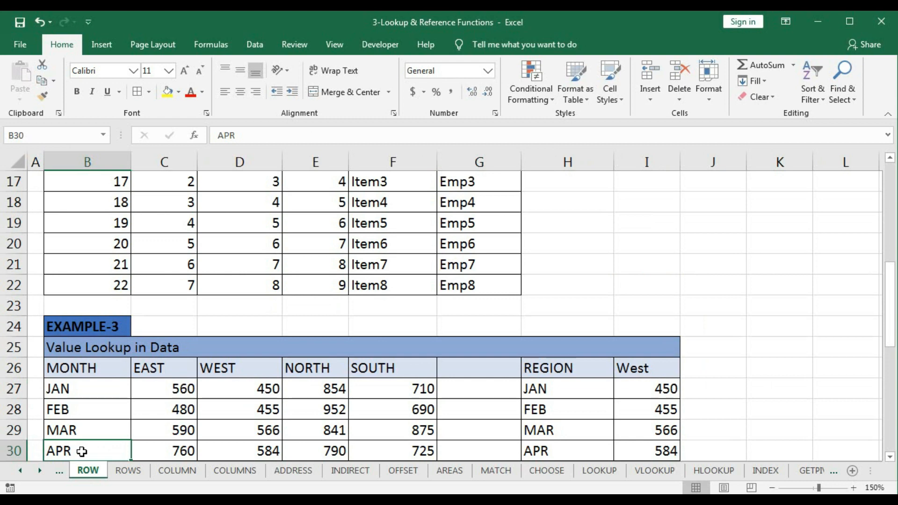
left_click(346, 471)
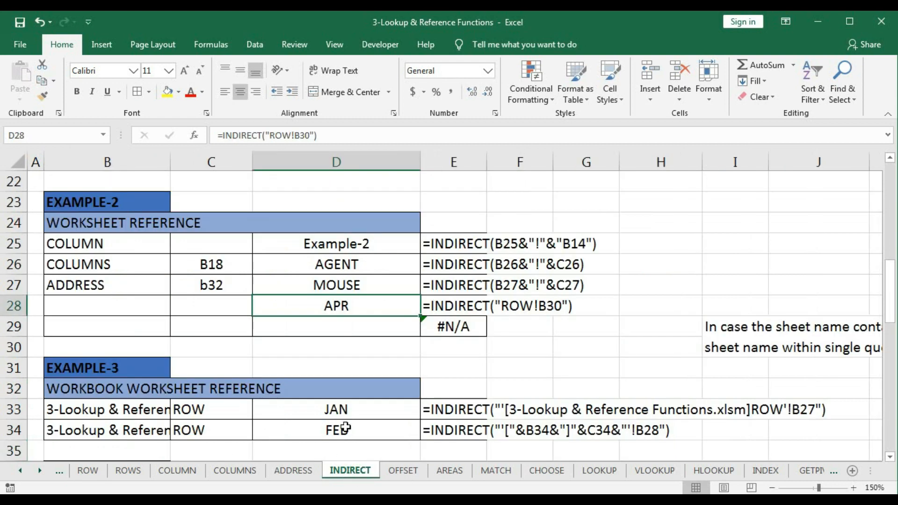
left_click(308, 325)
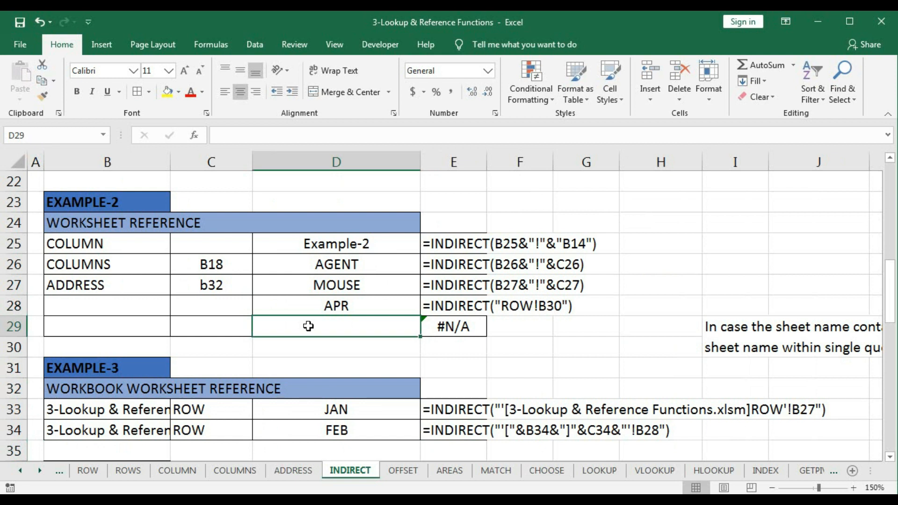
type("Indirec")
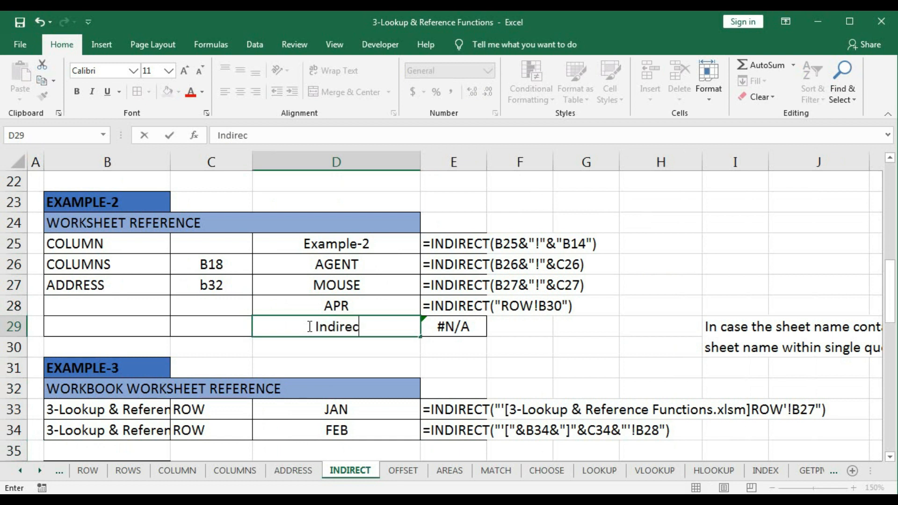
key("Tab")
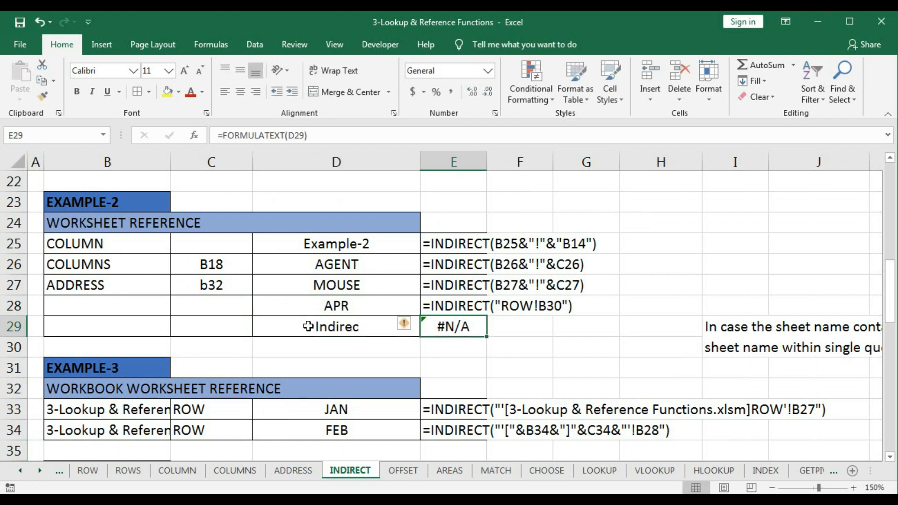
- Enter =INDIRECT("Address!D15") in D29 with the sheet name and cell address as one text string
left_click(307, 325)
type("=in")
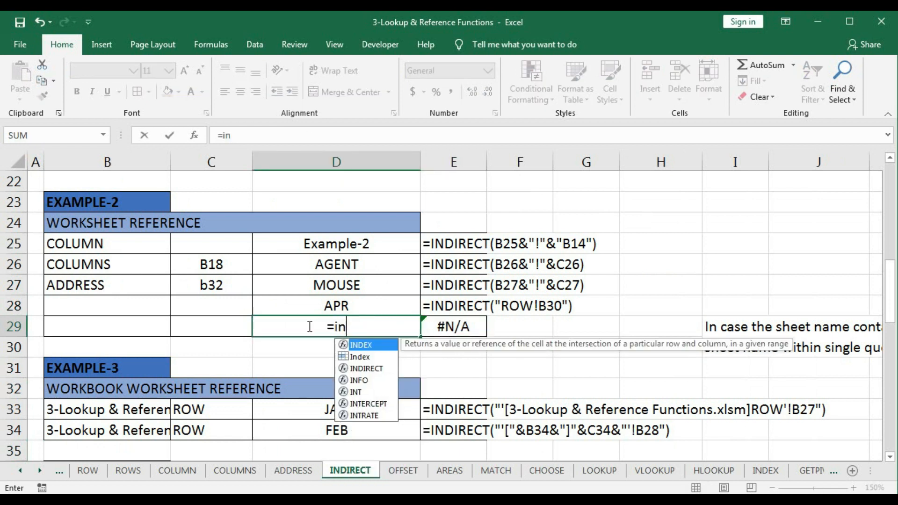
type("di")
key("Tab")
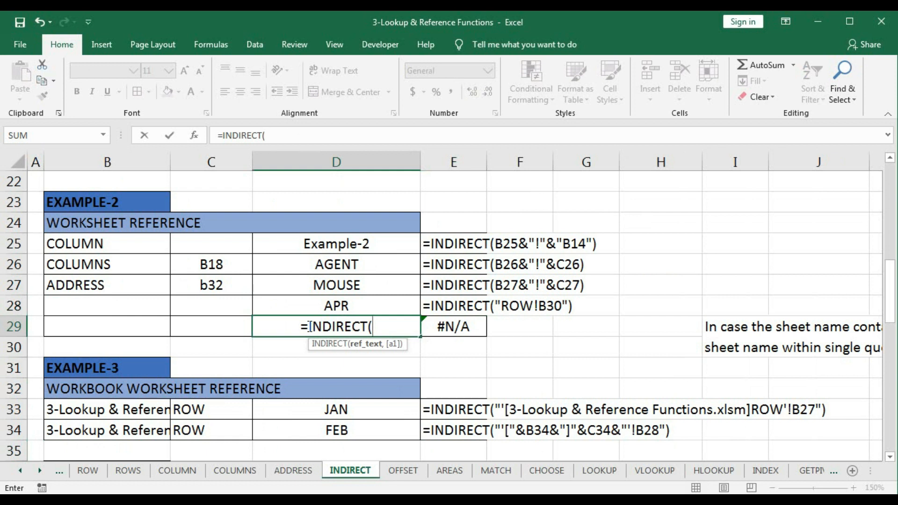
type("\"")
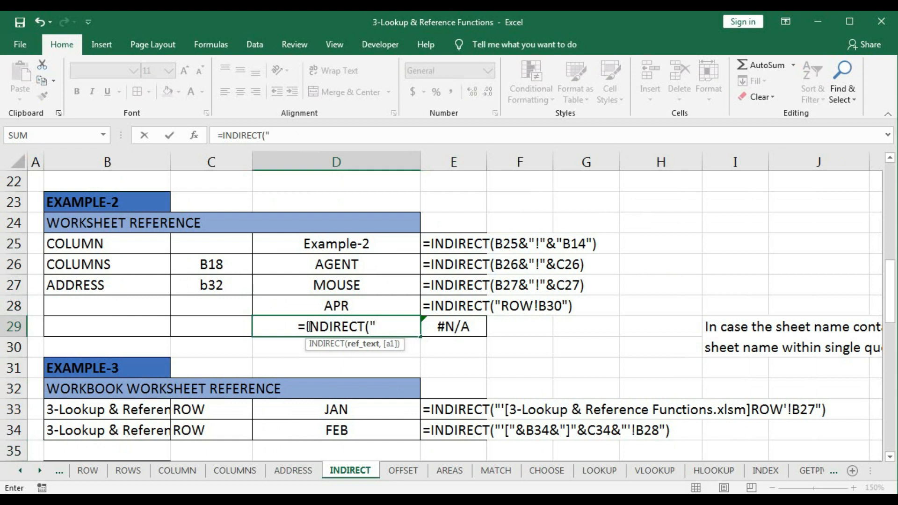
type("Address")
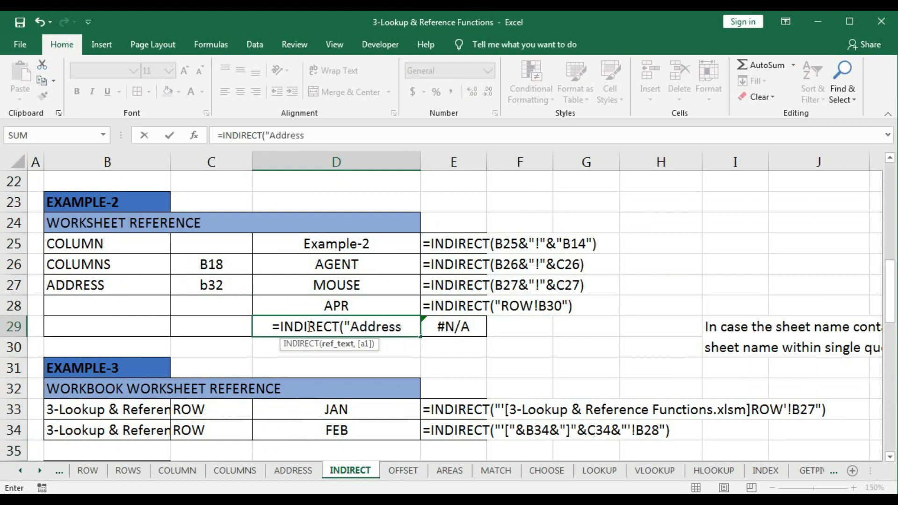
type("!")
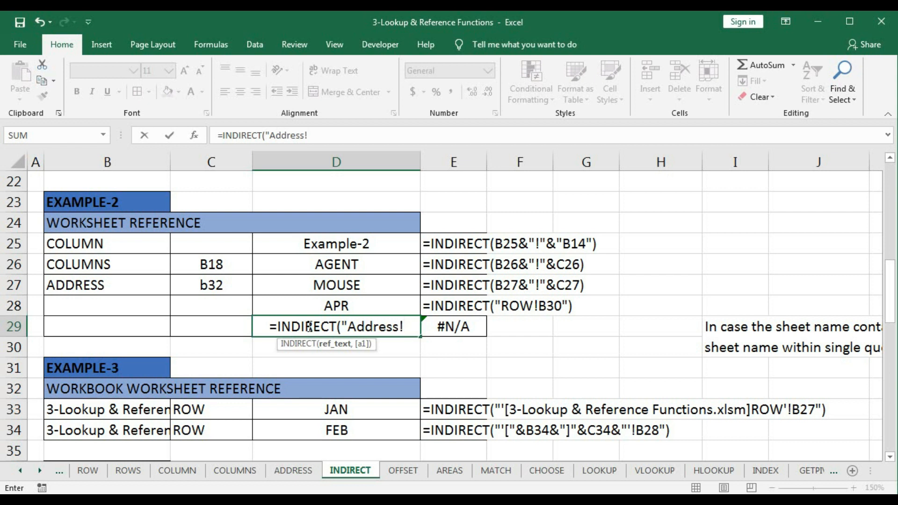
type("D1")
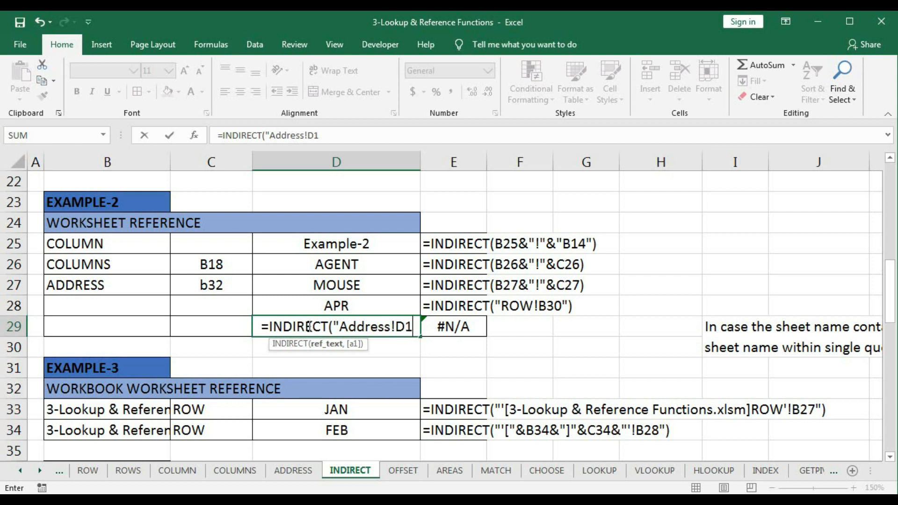
type("5\")")
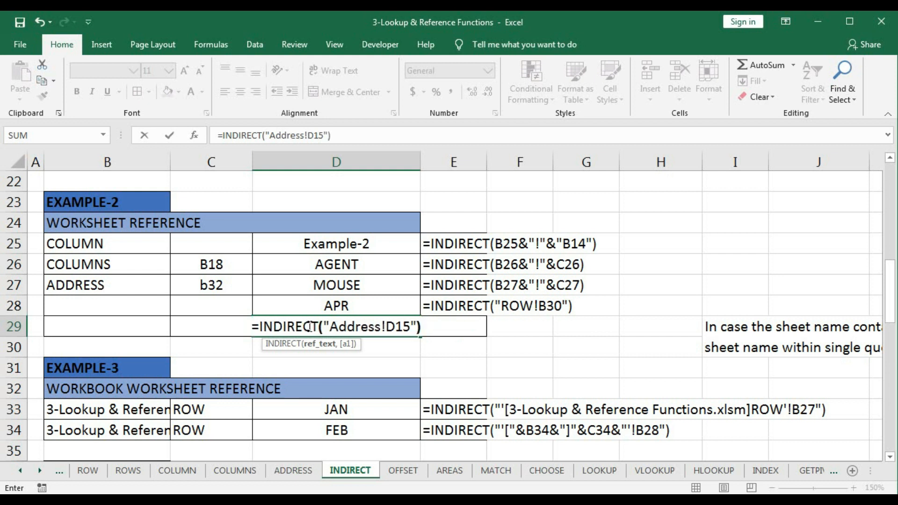
key("Return")
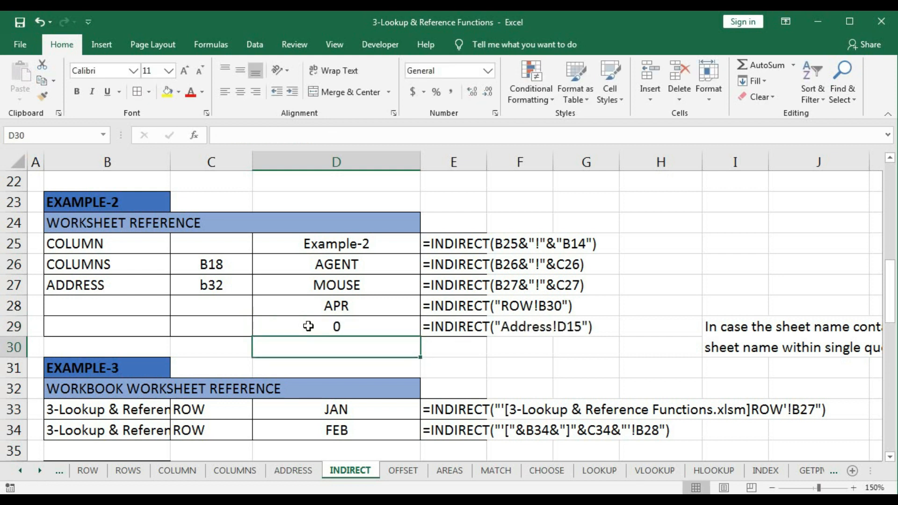
left_click(309, 326)
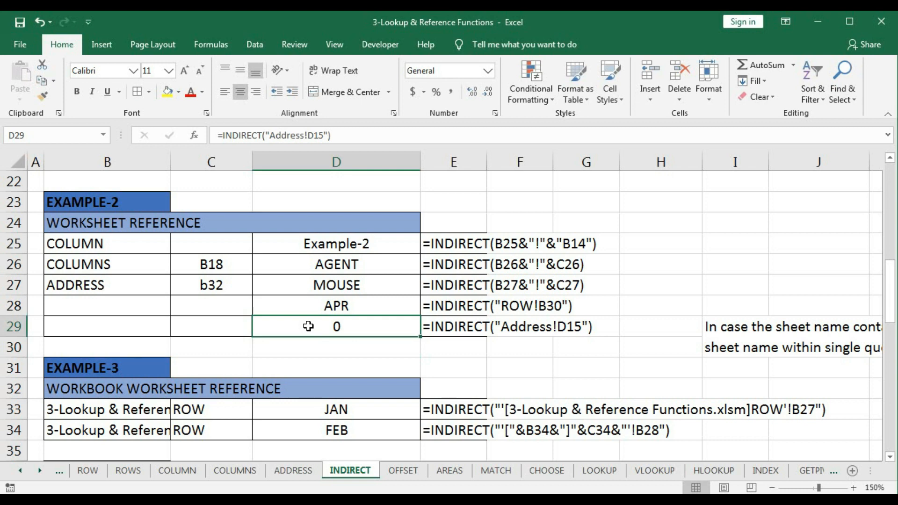
- Compare the D29 result with cell D15 on the ADDRESS sheet and return to the INDIRECT sheet
left_click(293, 470)
left_click(49, 136)
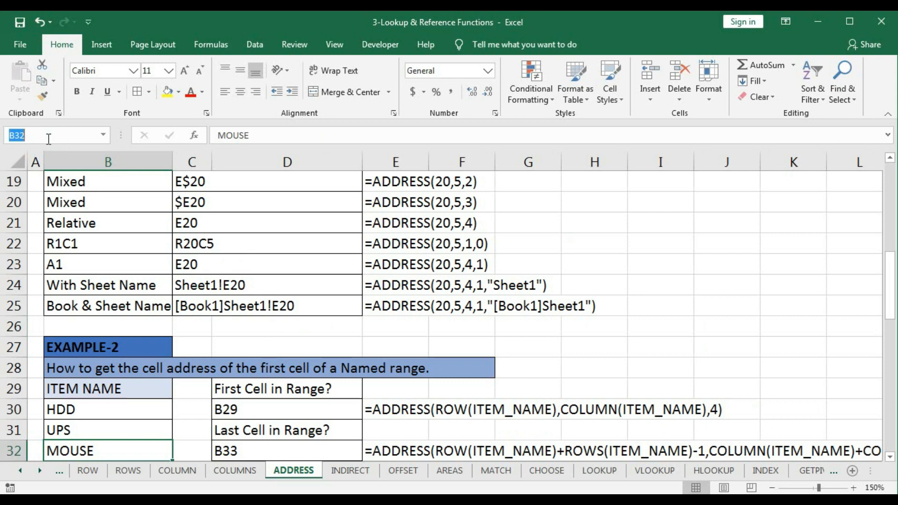
type("D15")
key("Return")
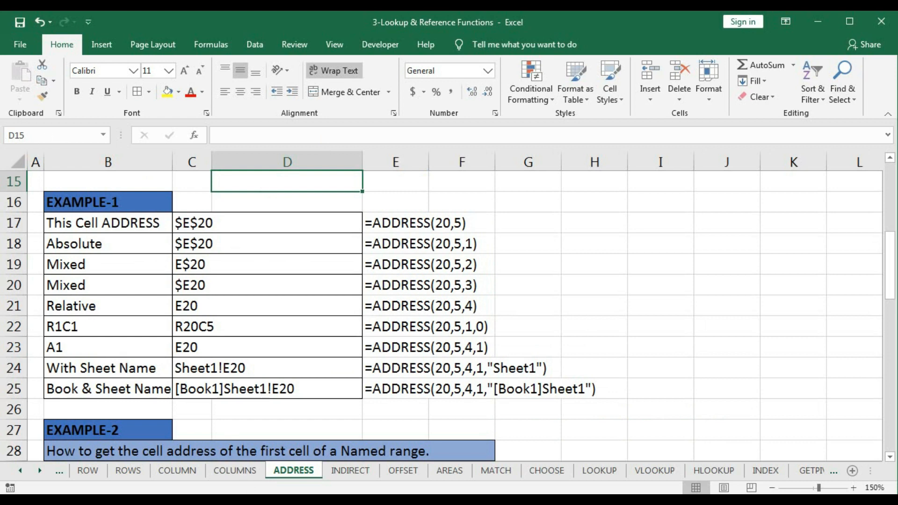
left_click(350, 473)
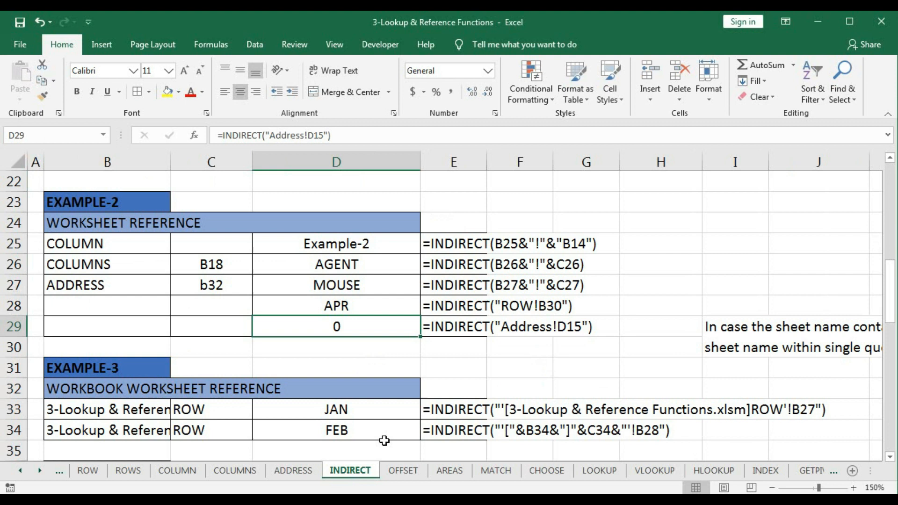
- Change the cell address inside the D29 formula so it reads =INDIRECT("Address!C17")
double_click(359, 330)
left_click_drag(386, 327, 410, 327)
type("C17")
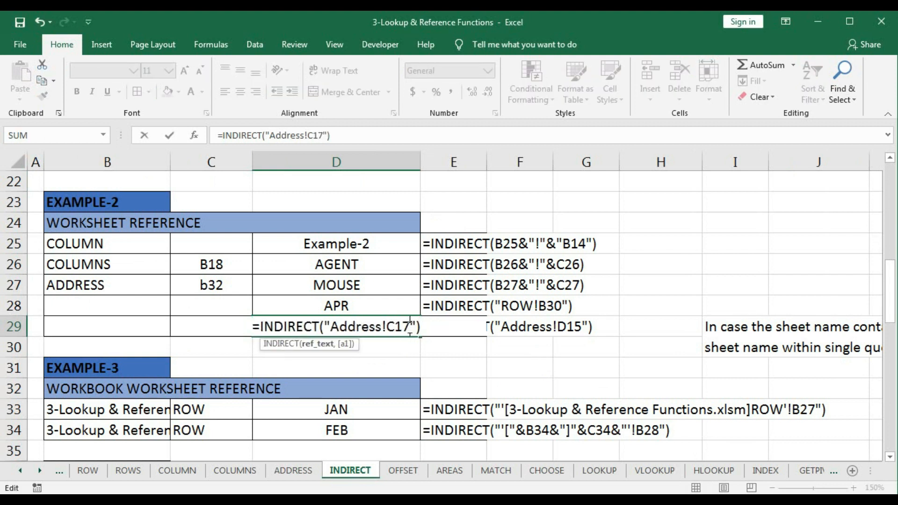
key("Return")
left_click(363, 328)
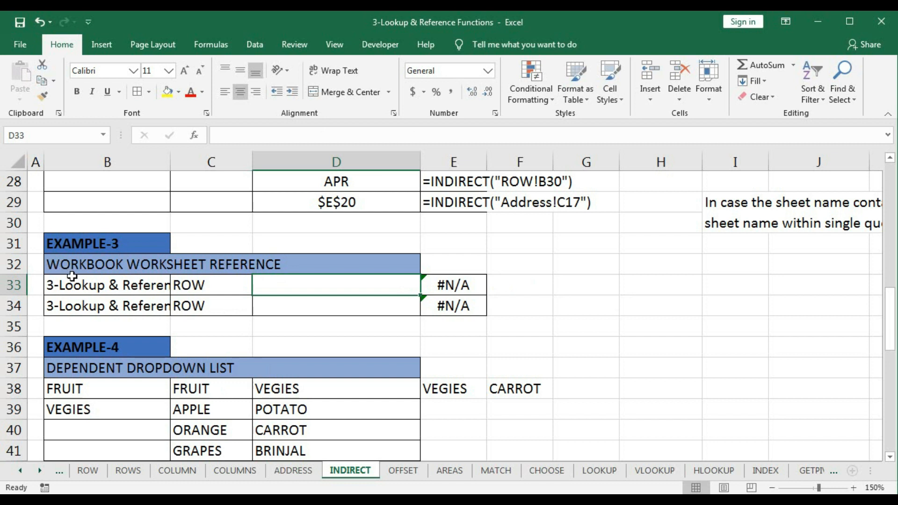
- Review Example-3's heading, the workbook file name in B33 and the sheet name in C33
left_click(67, 262)
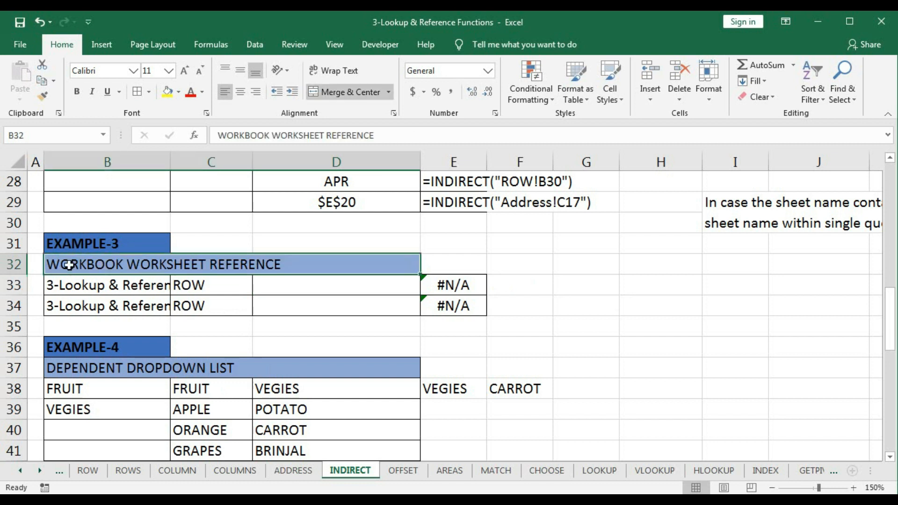
left_click(285, 292)
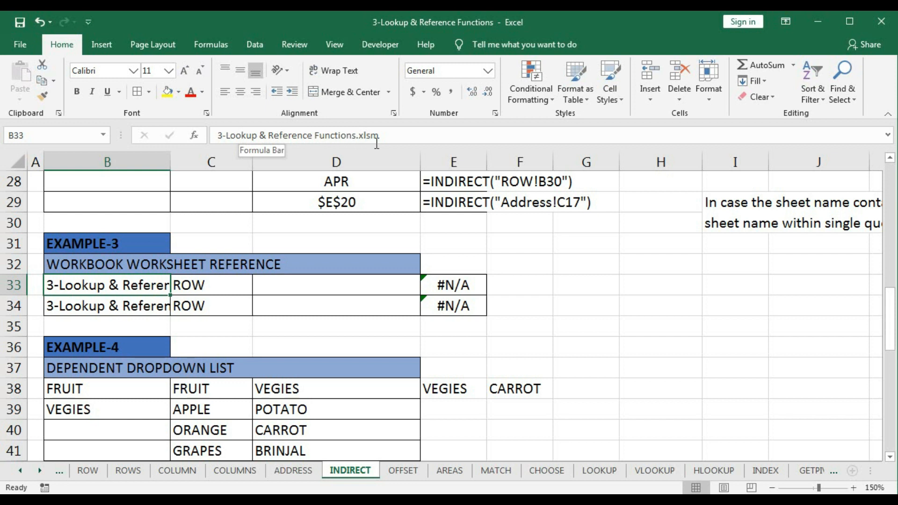
left_click(200, 288)
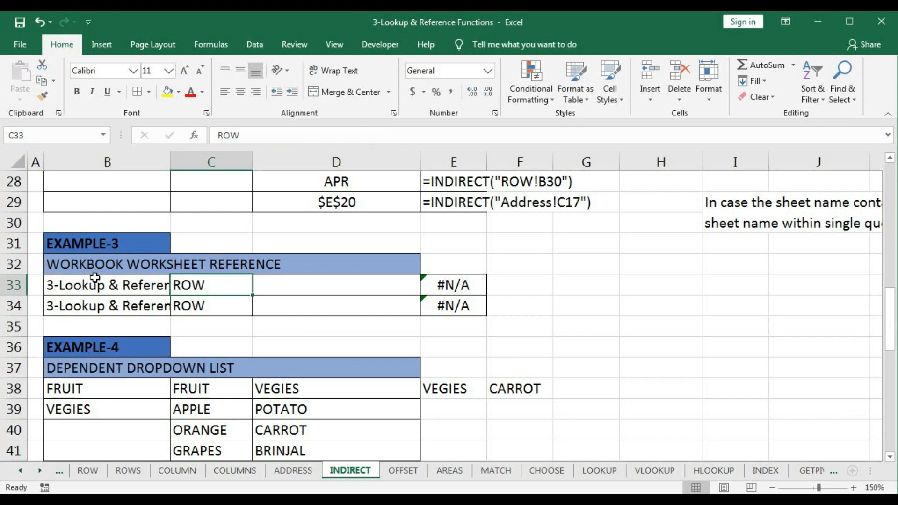
- Start an INDIRECT formula in D33 whose reference text opens with an apostrophe and a square bracket, =INDIRECT("'[
left_click(308, 291)
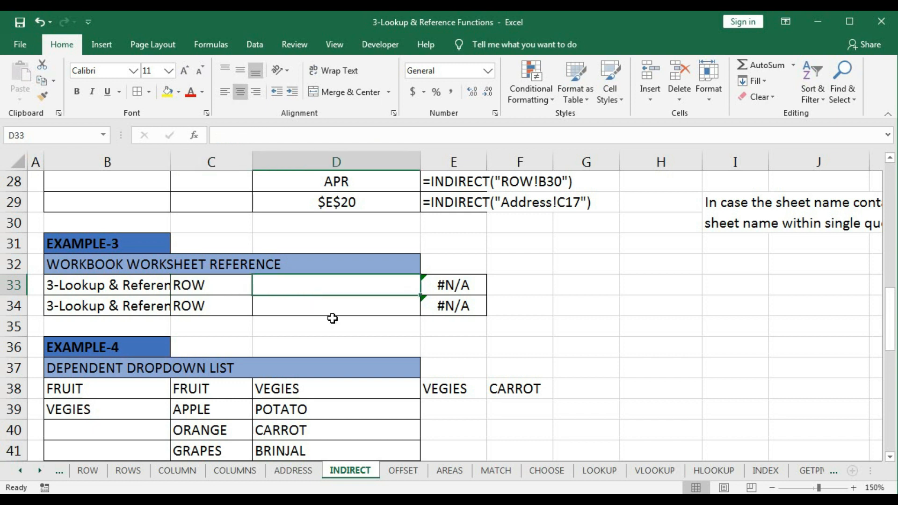
type("=ind")
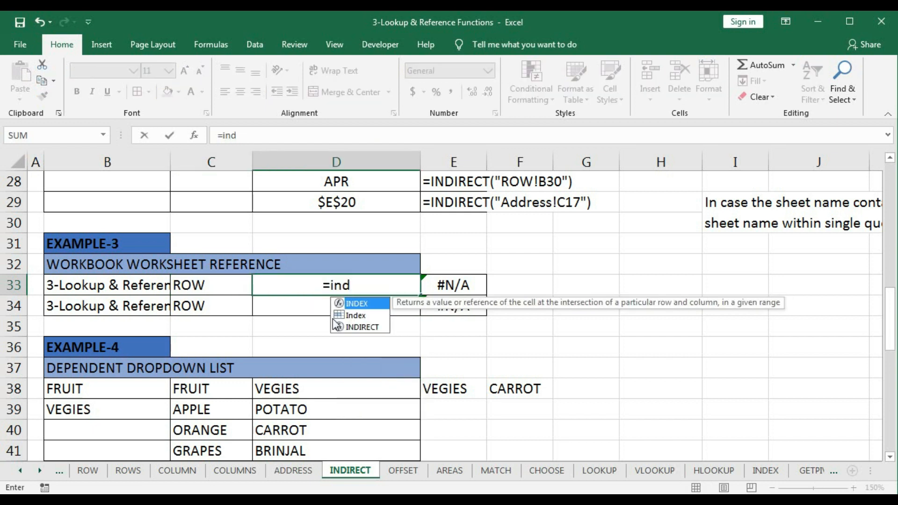
left_click(335, 326)
double_click(335, 326)
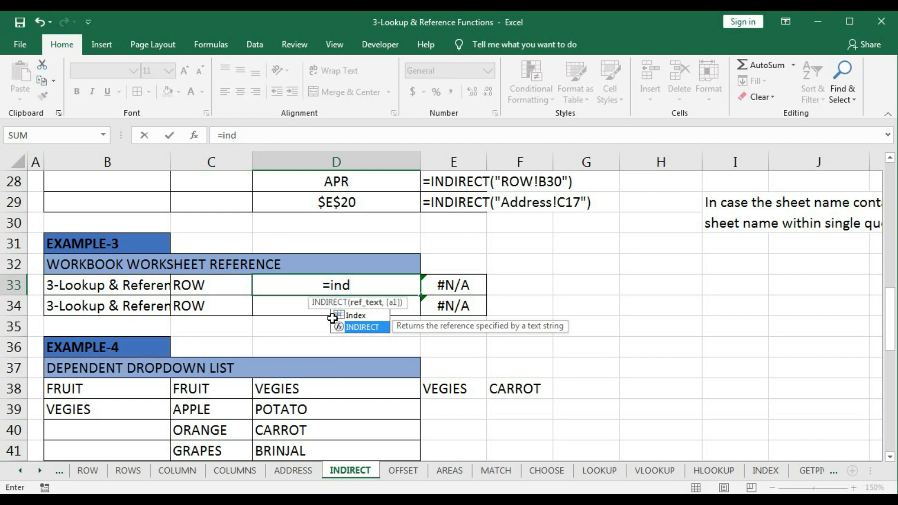
type("\"")
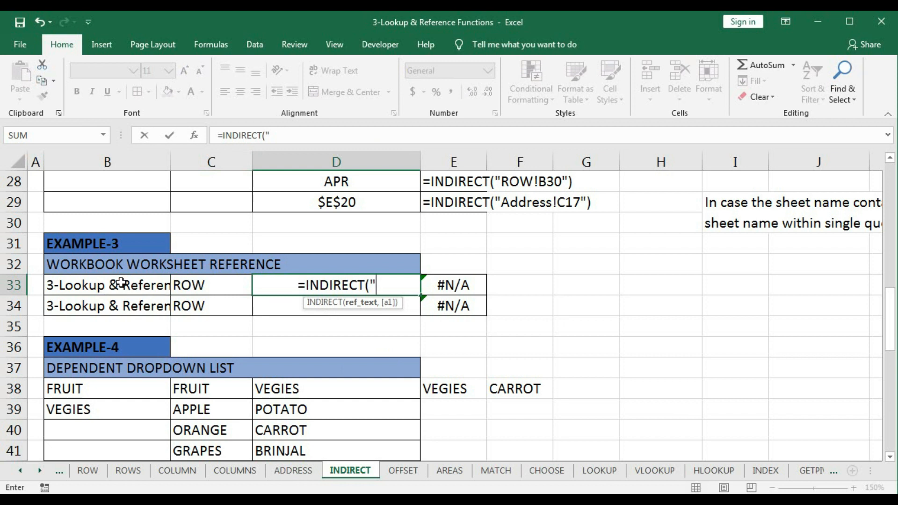
type("\"'")
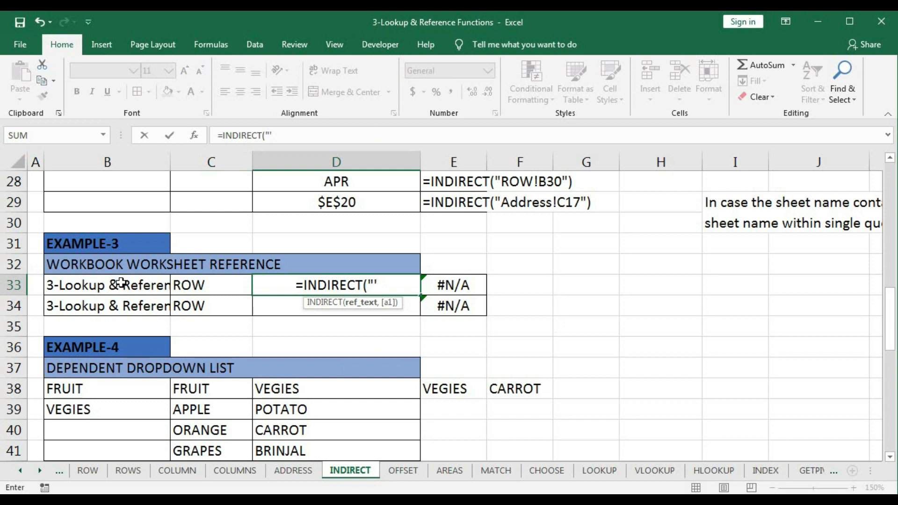
type("[")
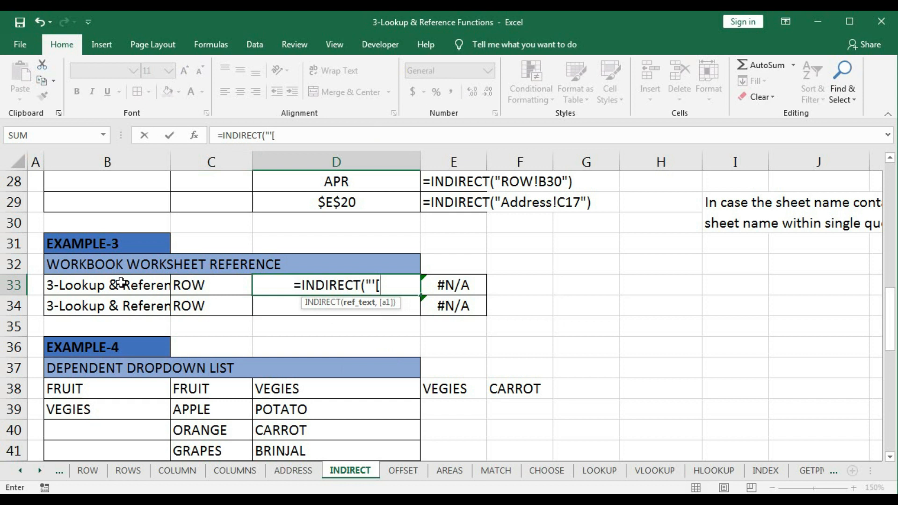
type("3-Loo")
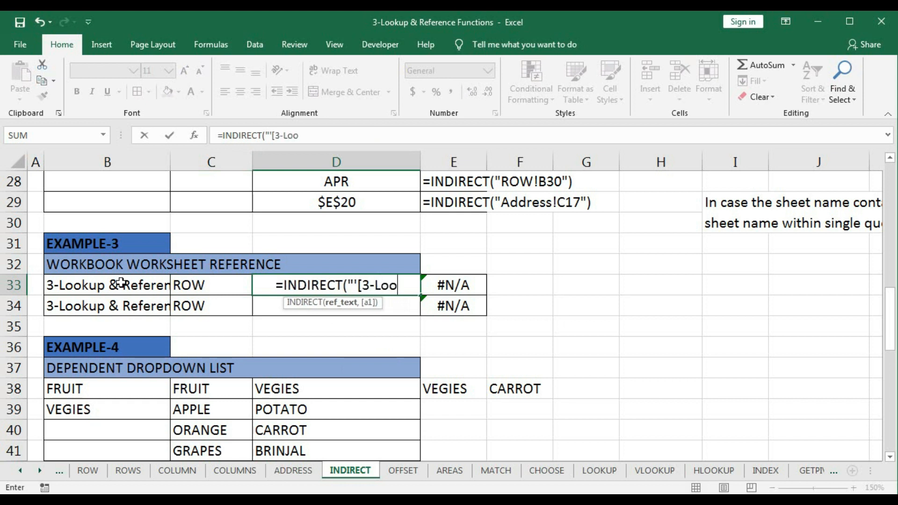
type("kup")
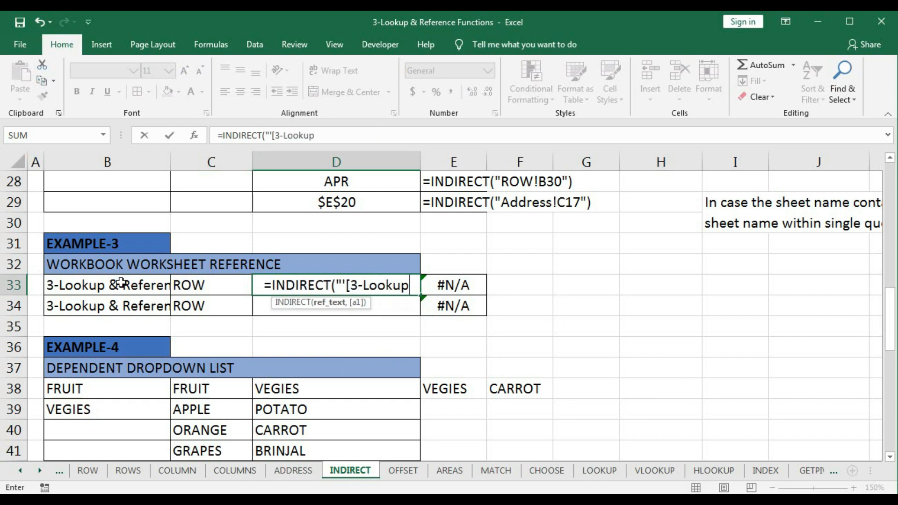
type(" & Refre")
- Add the workbook file name 3-Lookup & Reference Functions.xlsm and a closing square bracket to the D33 formula
key("BackSpace")
key("BackSpace")
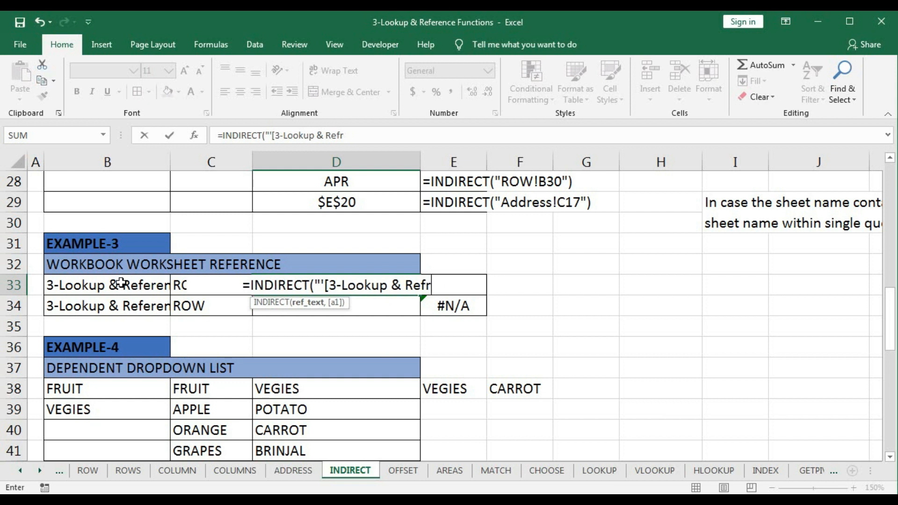
type("erence")
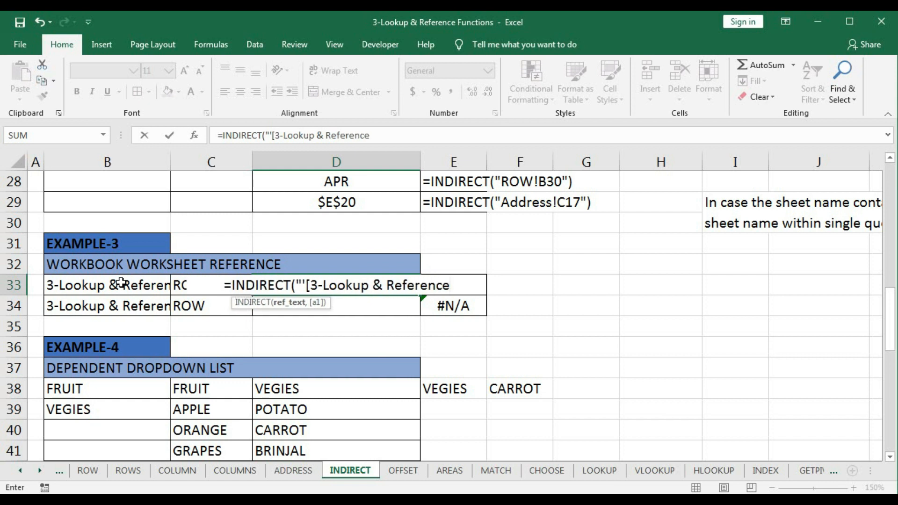
type(" Funct")
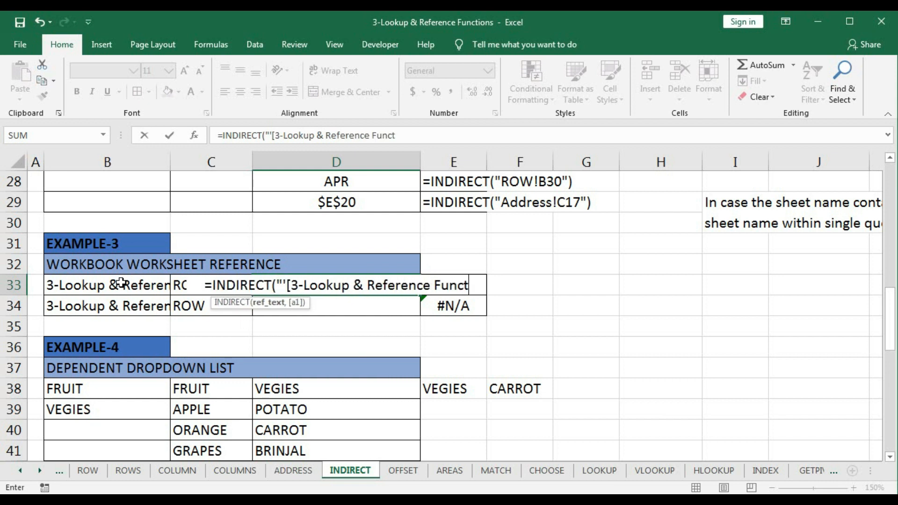
type("ions.")
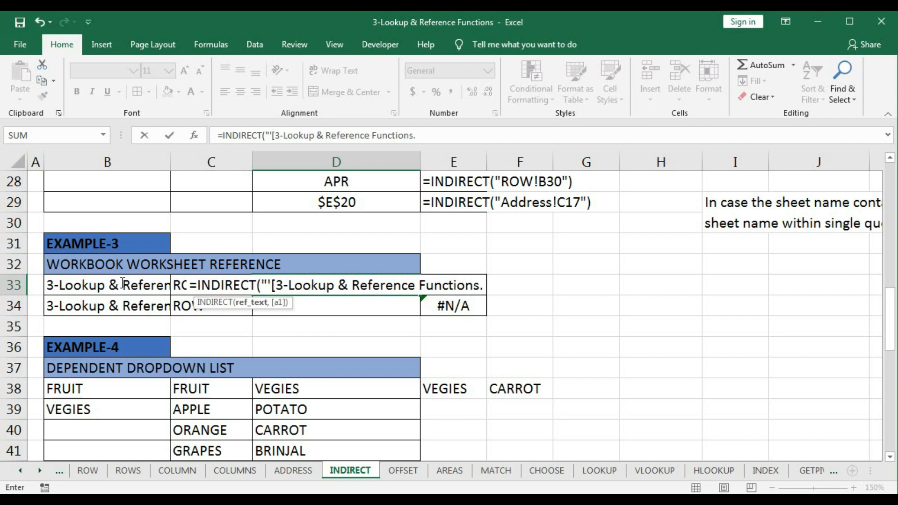
type("xlsm")
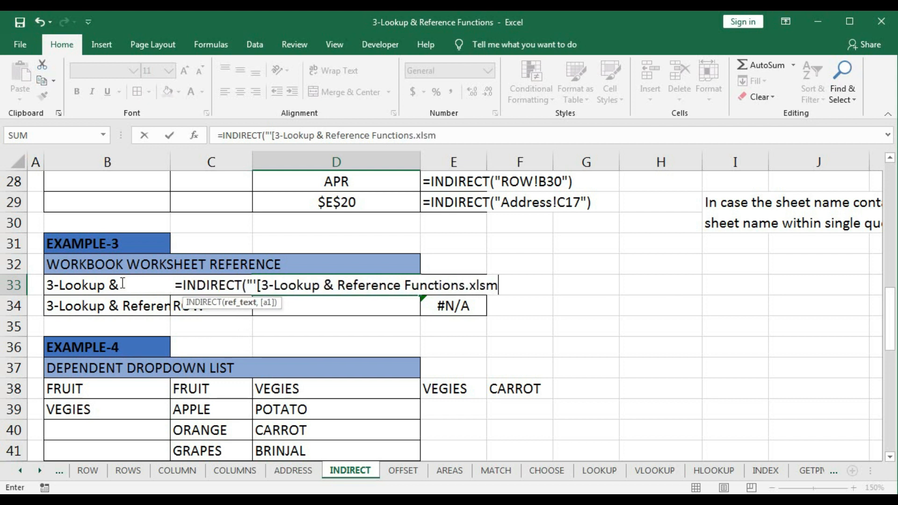
type("]")
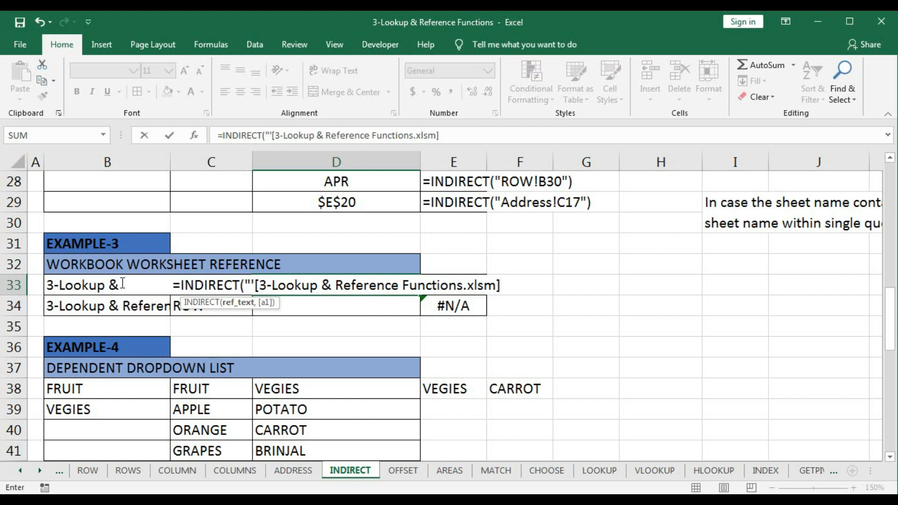
type("R")
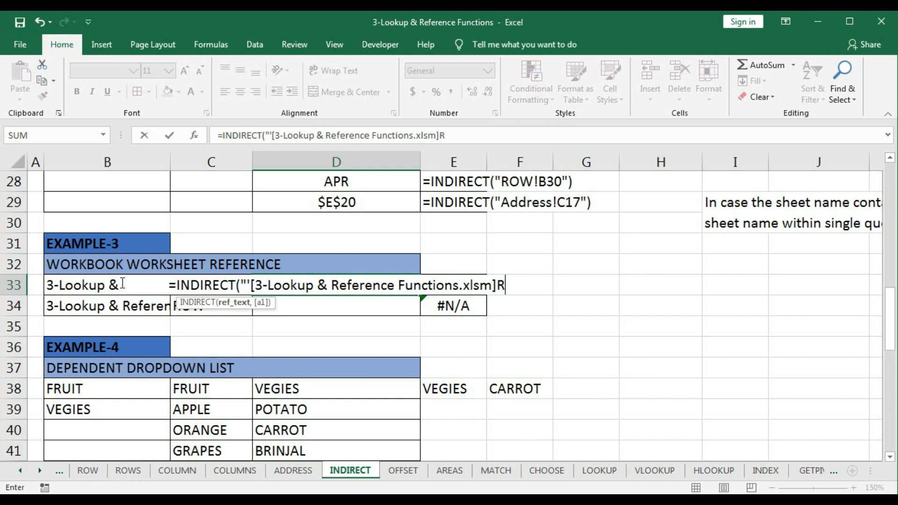
key("BackSpace")
type("!Row")
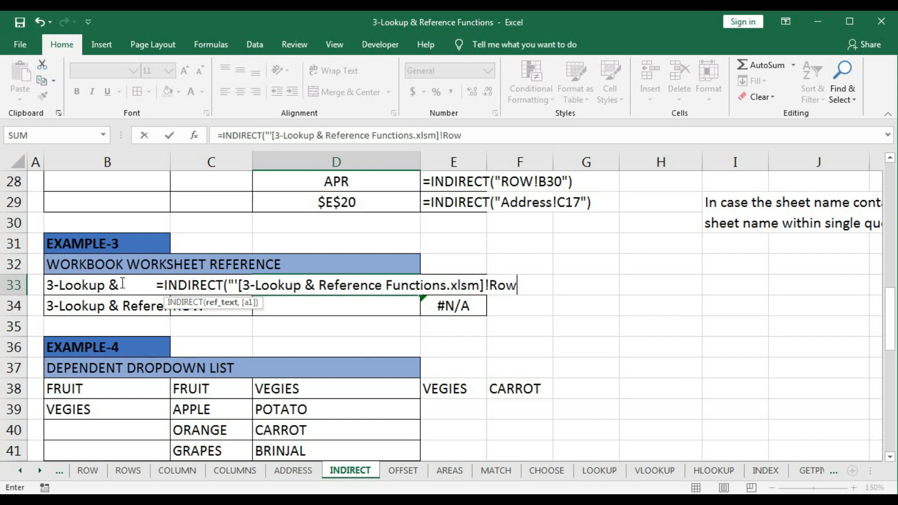
key("BackSpace")
key("BackSpace")
key("BackSpace")
key("BackSpace")
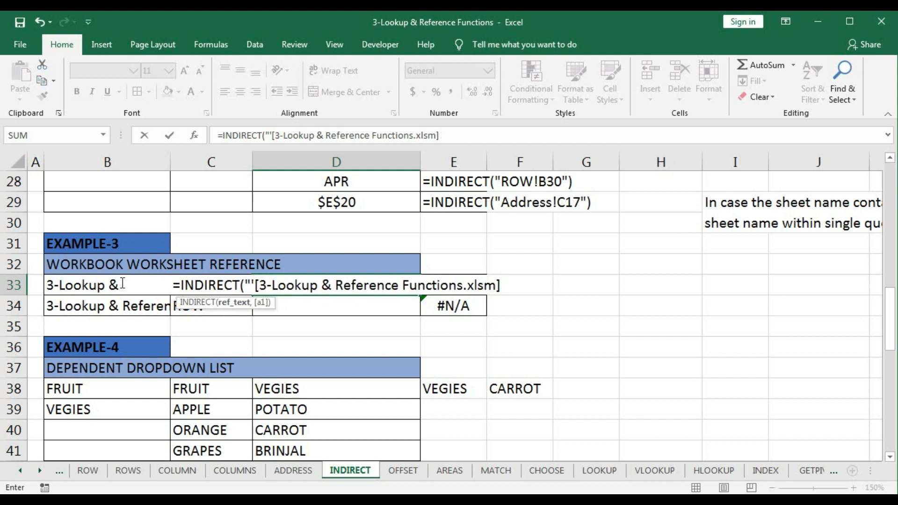
- Add the sheet and cell reference Row!B27 with a closing double quote to the D33 formula
type("Row")
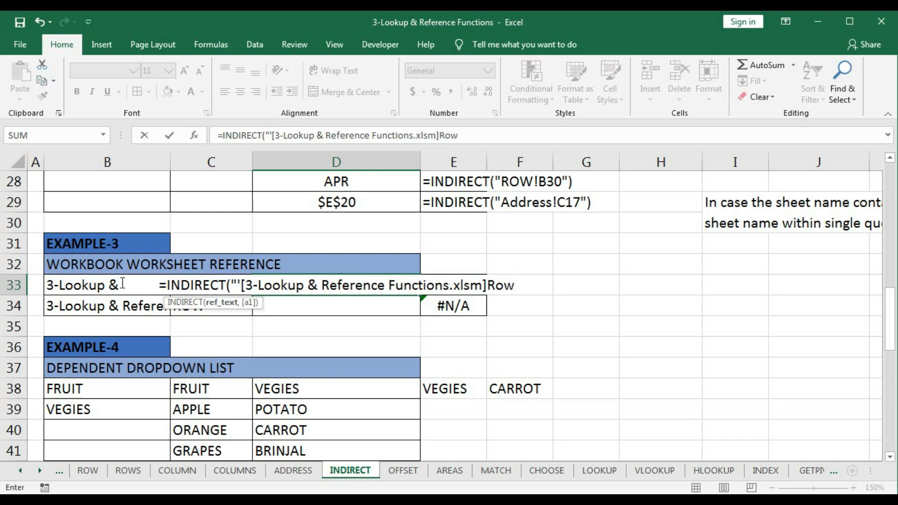
type("!B27")
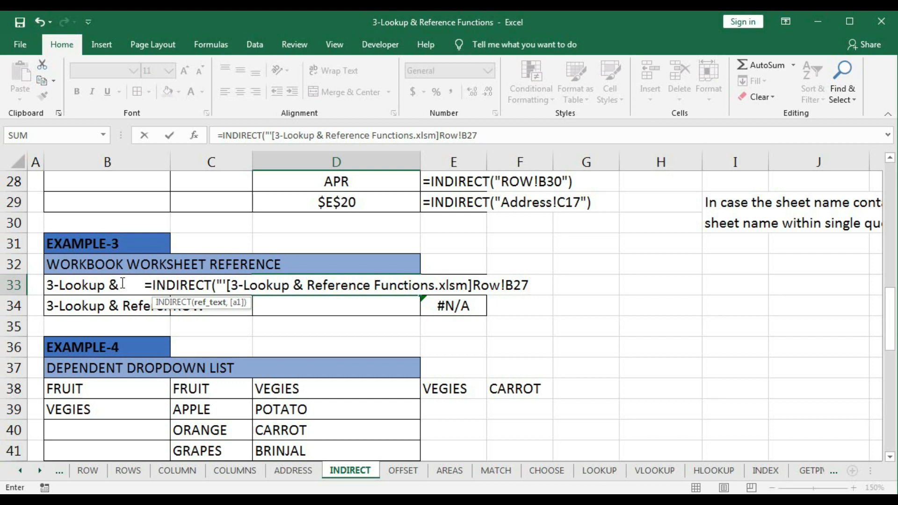
type("\"")
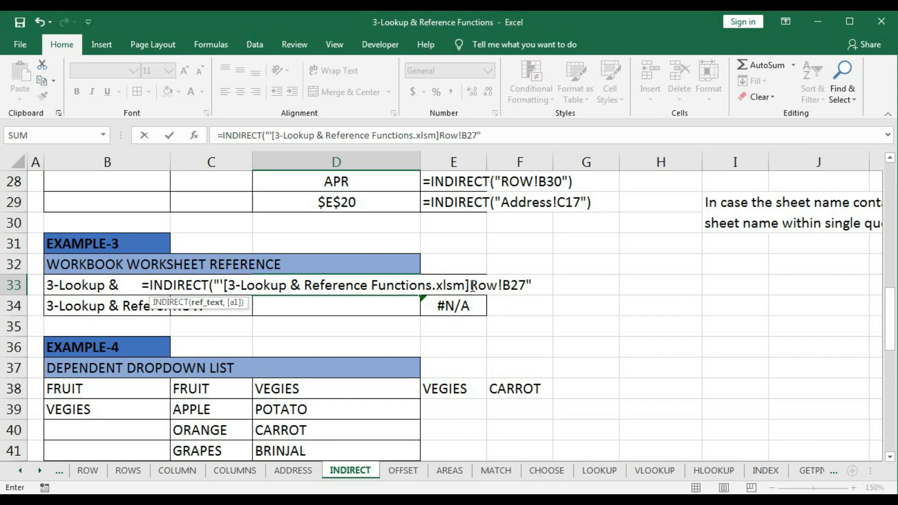
- Insert an apostrophe after Row in the D33 formula and complete it as =INDIRECT("'[3-Lookup & Reference Functions.xlsm]Row'!B27")
left_click(498, 285)
type("'")
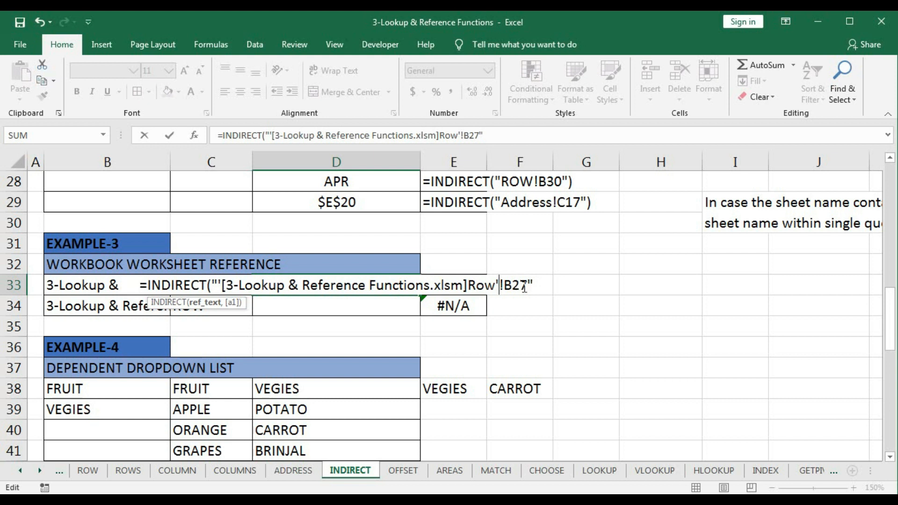
left_click(535, 286)
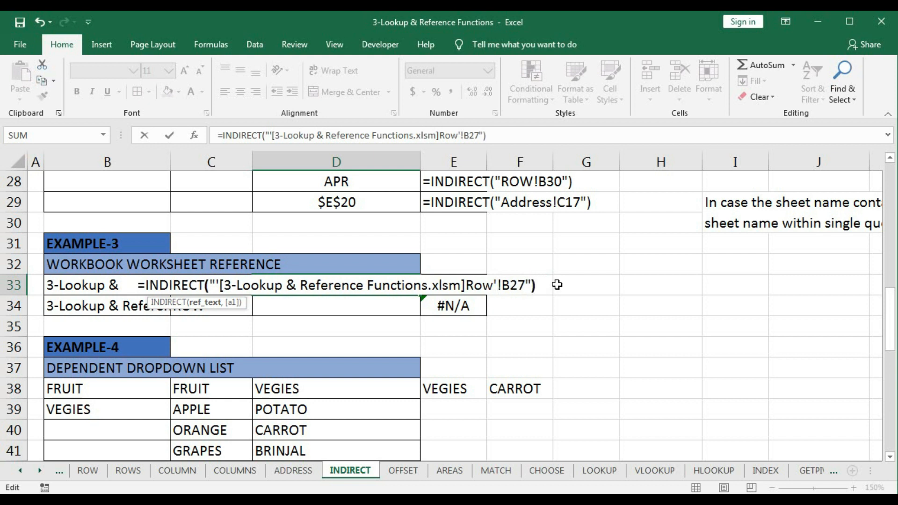
type(")")
key("Return")
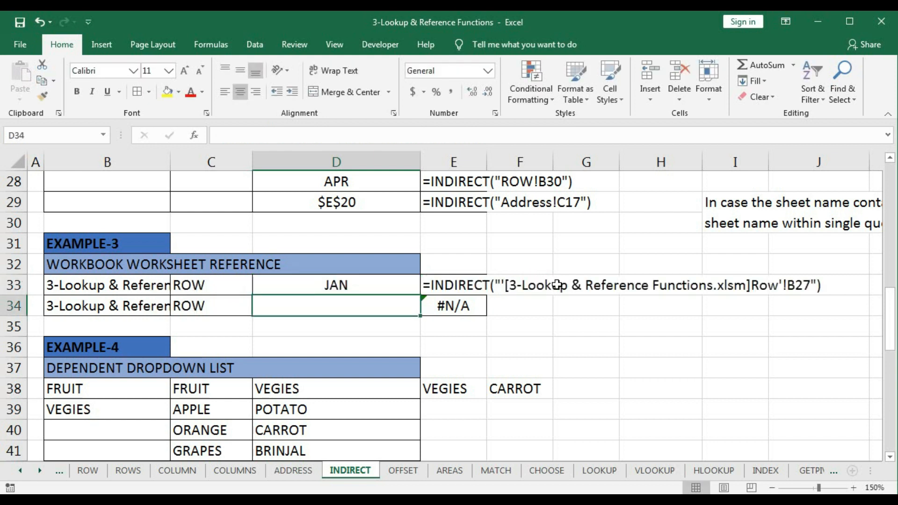
left_click(336, 286)
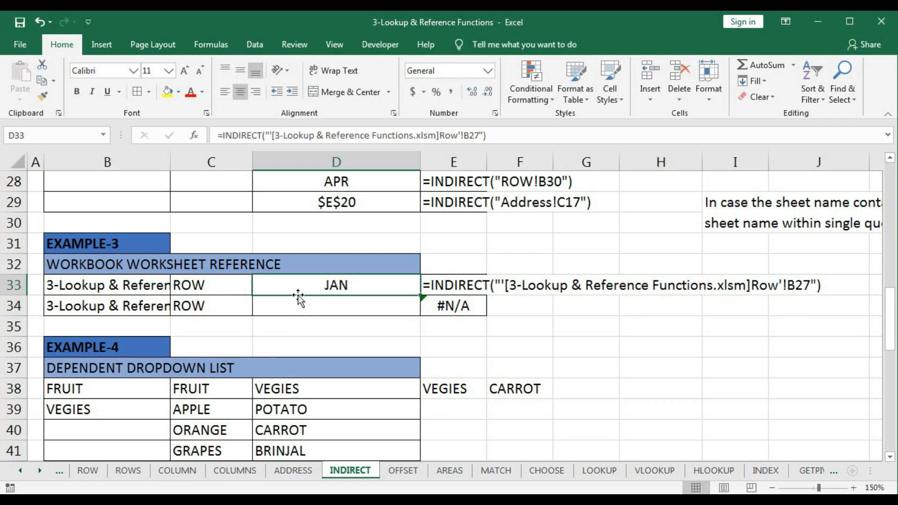
- Start an INDIRECT formula in D34 whose reference text opens with an apostrophe and a square bracket, =INDIRECT("'[
left_click(341, 311)
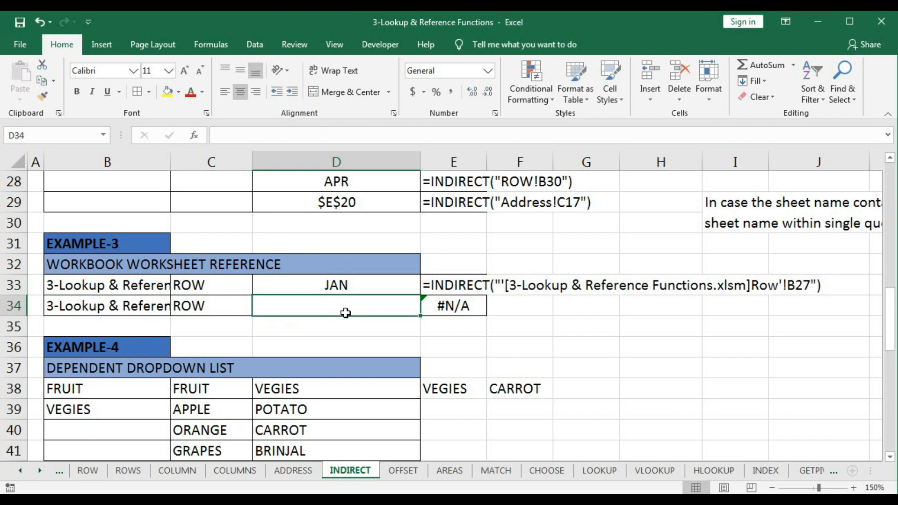
type("=i")
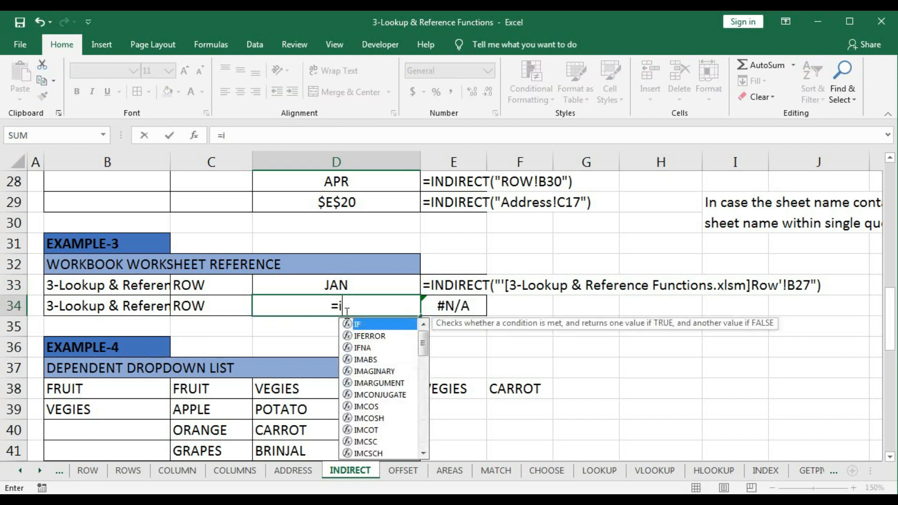
type("ndi")
key("Tab")
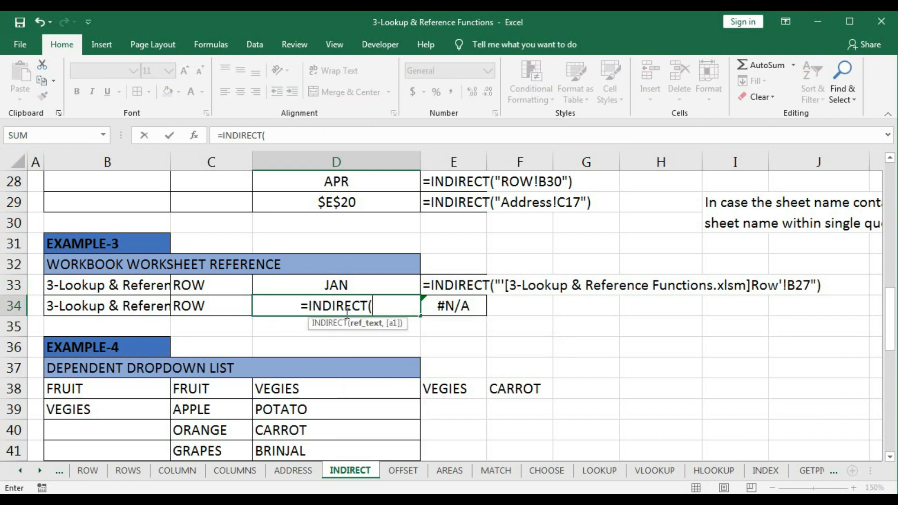
type("\"")
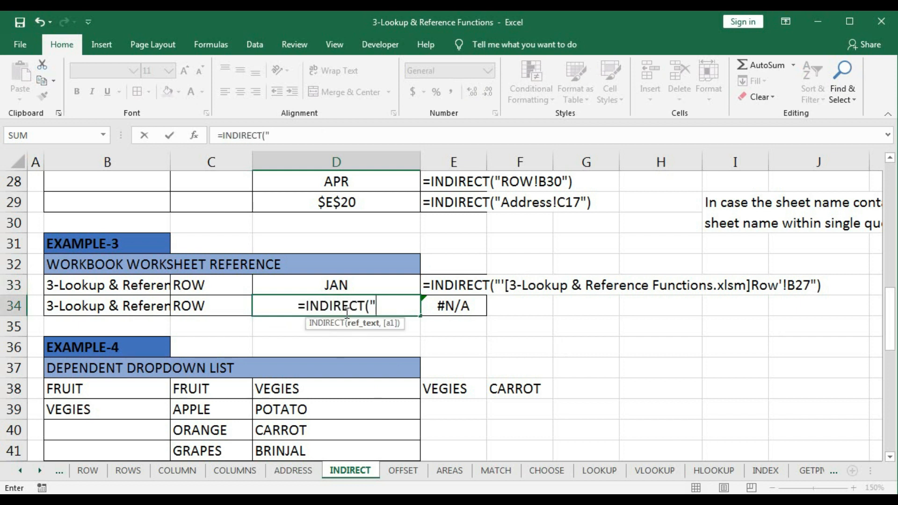
type("'")
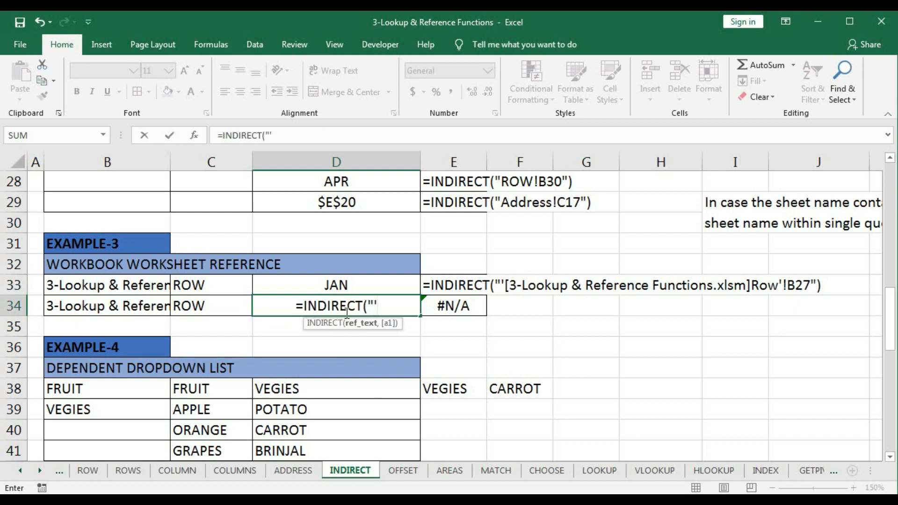
type("[")
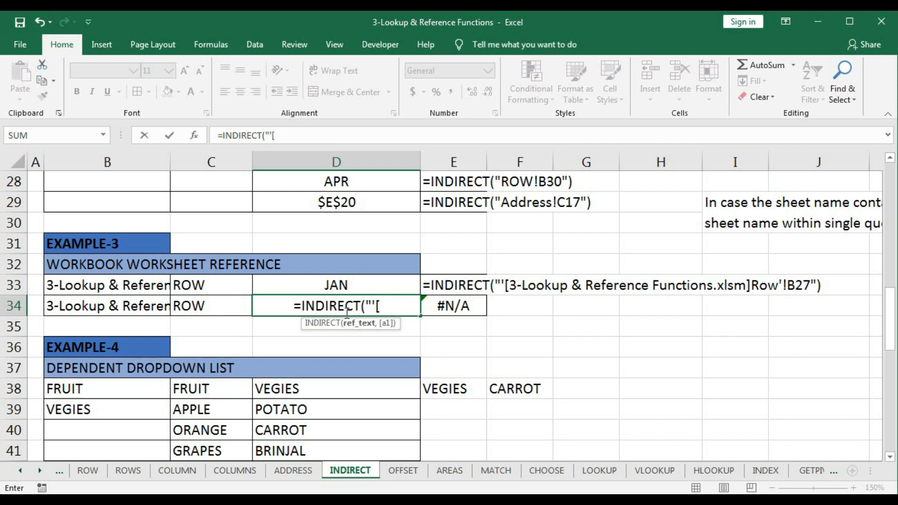
type("\"")
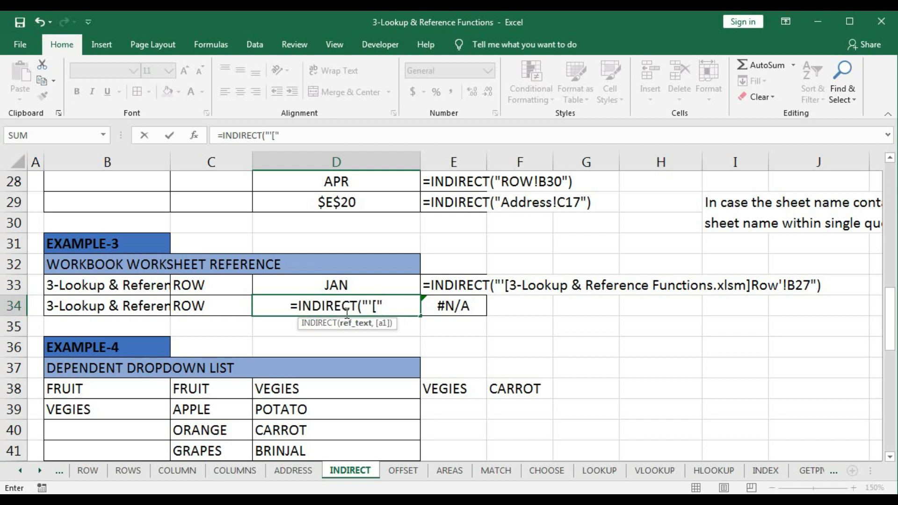
type("&")
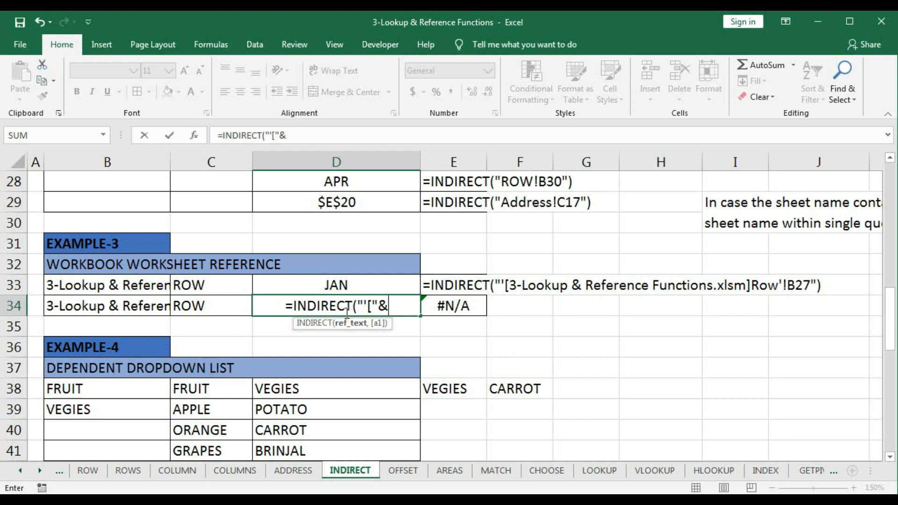
- Join the workbook name cell B34 and a closing square bracket into the D34 formula, giving =INDIRECT("'["&B34&"]
left_click(139, 305)
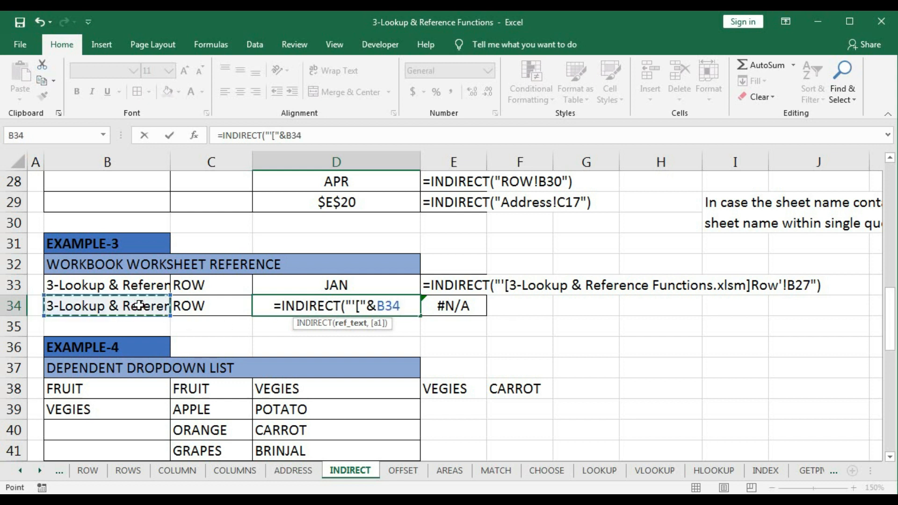
type("&\"")
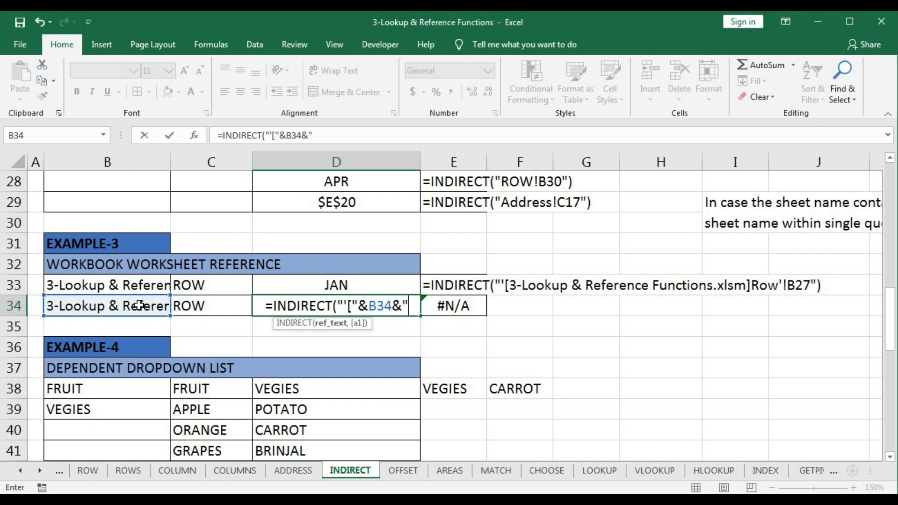
type("]")
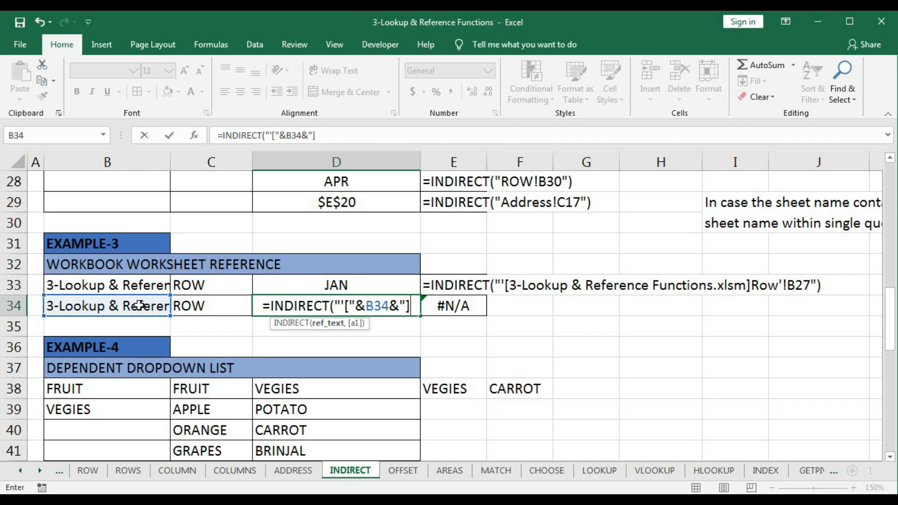
type("'")
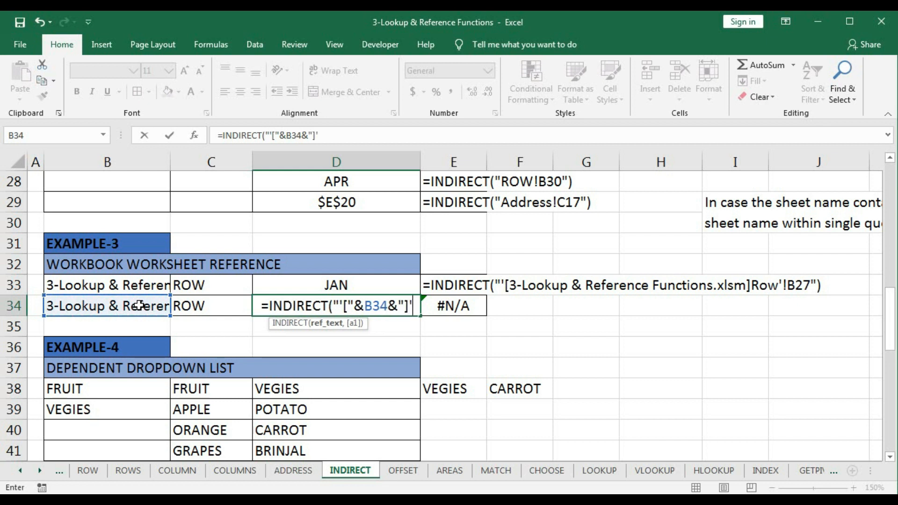
key("BackSpace")
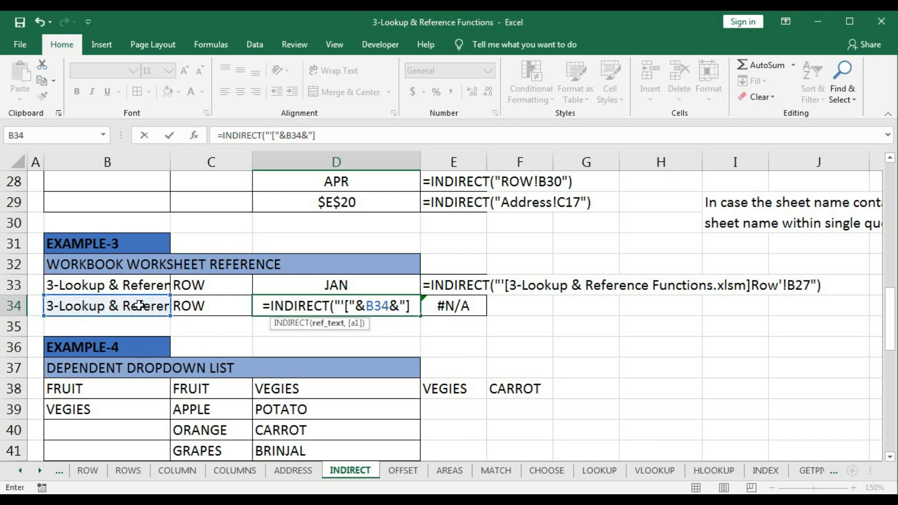
type("R")
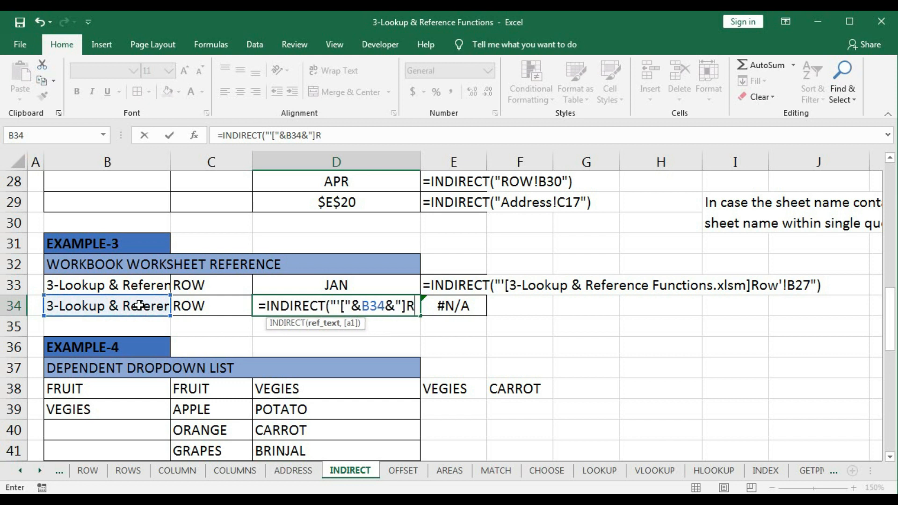
type("ow")
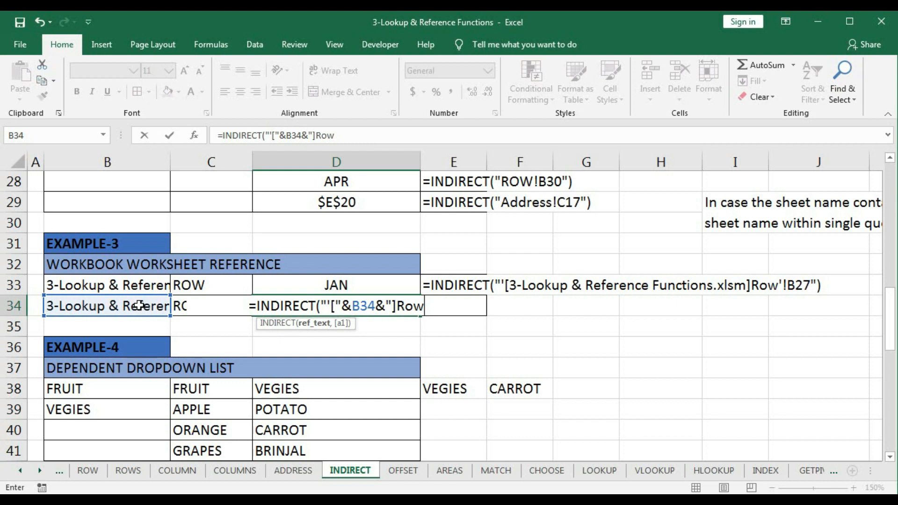
type("'")
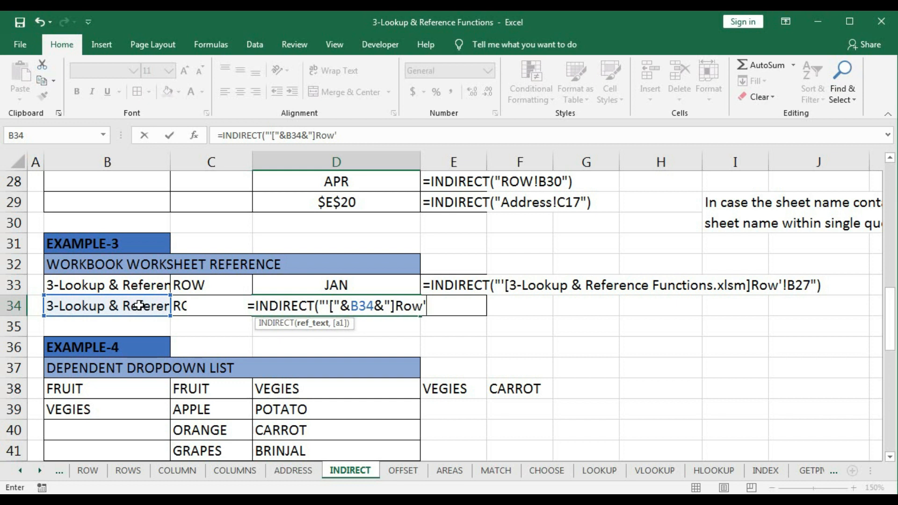
key("BackSpace")
key("BackSpace")
key("BackSpace")
key("BackSpace")
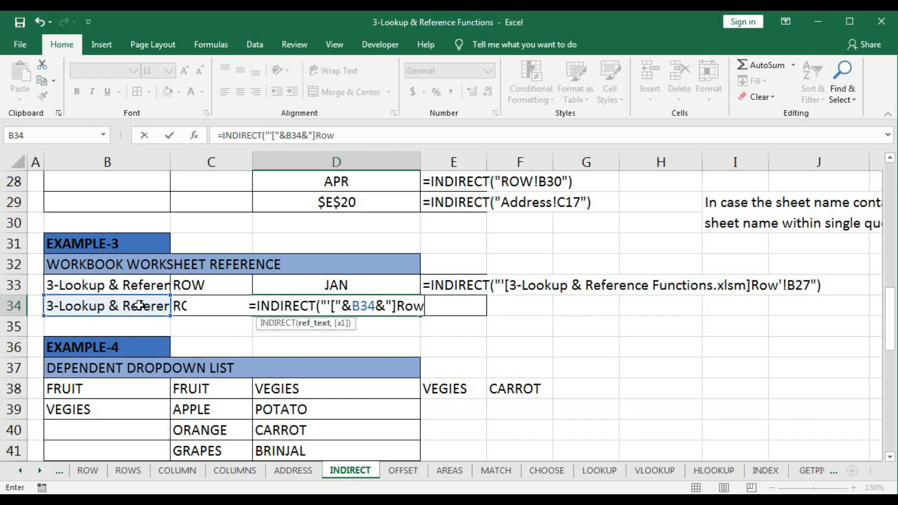
- Close the bracket's text string and join the sheet name cell C34 to the D34 formula with ampersands
type("\"")
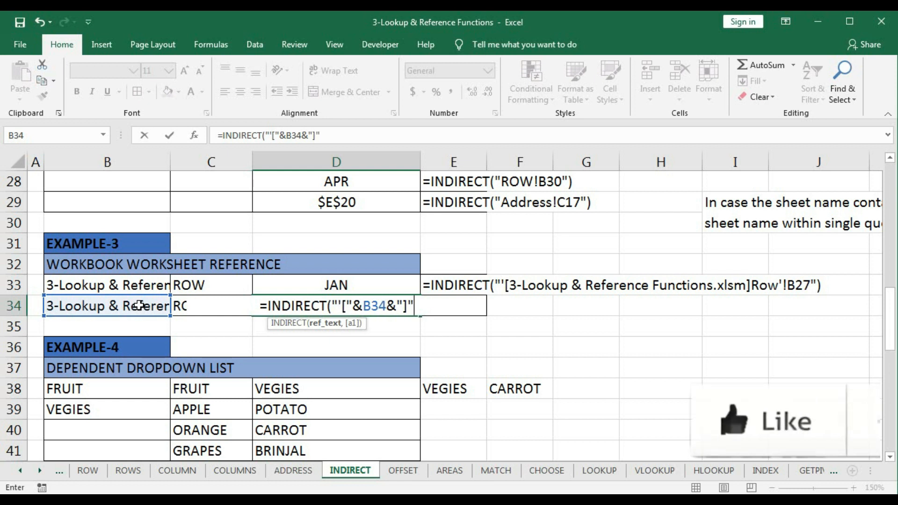
type("&")
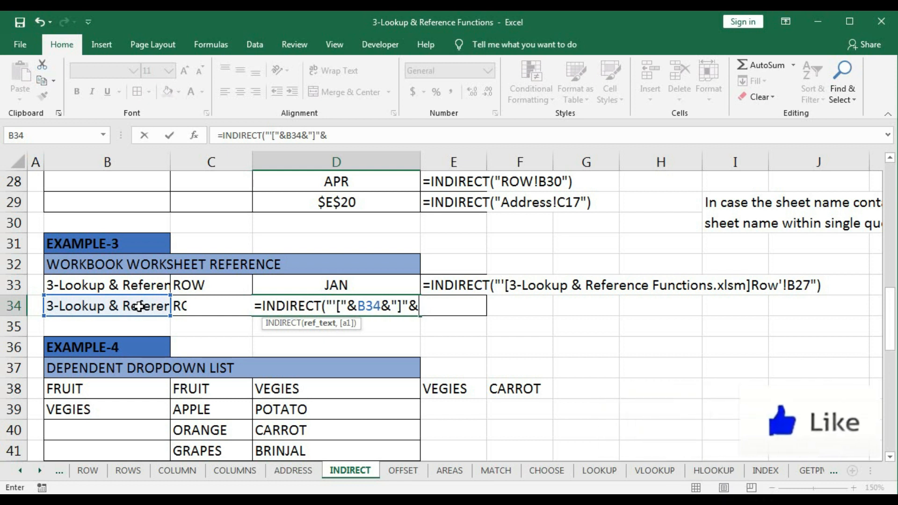
left_click(189, 315)
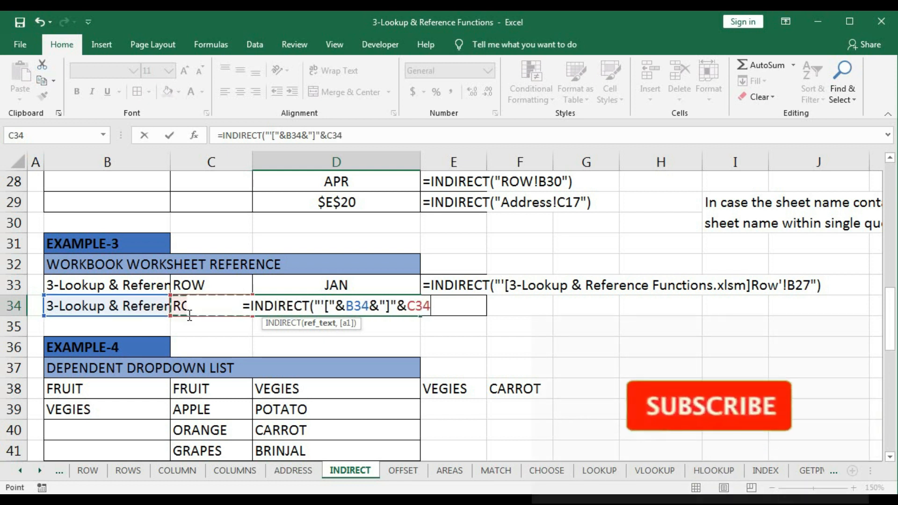
type("&")
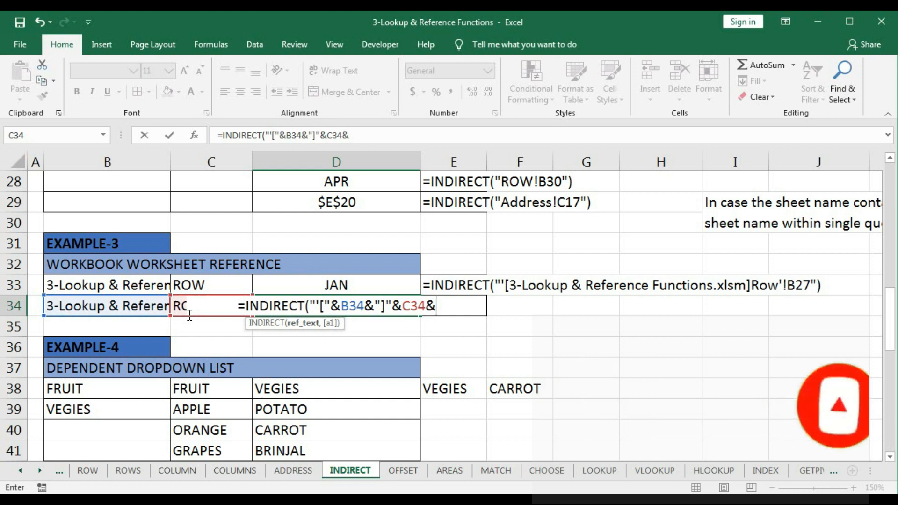
type("\"")
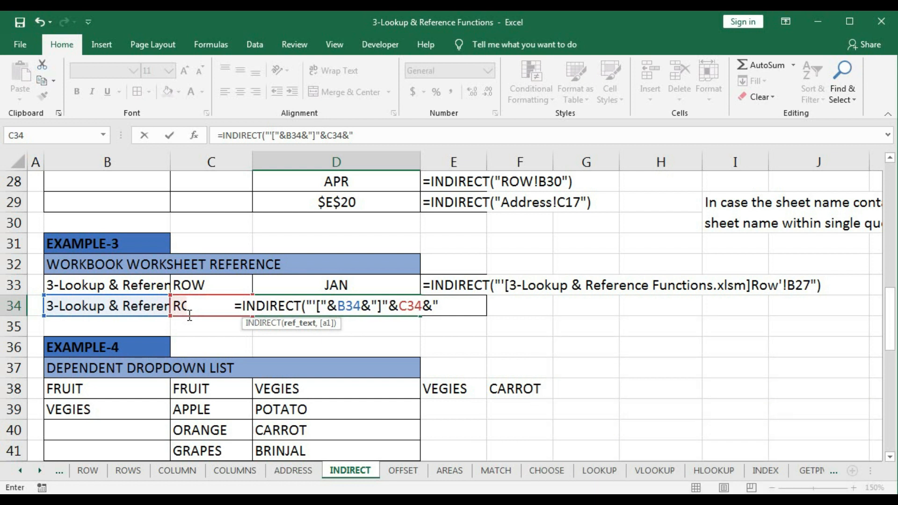
type("'")
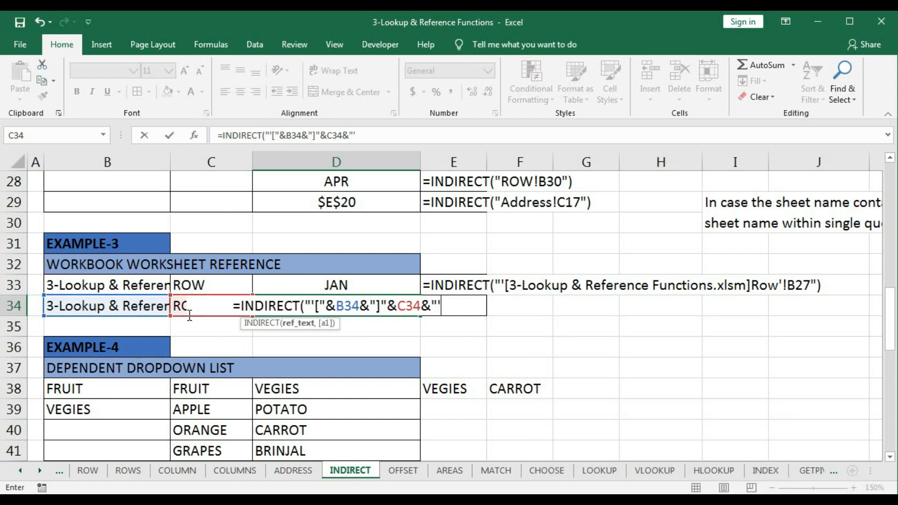
type("!")
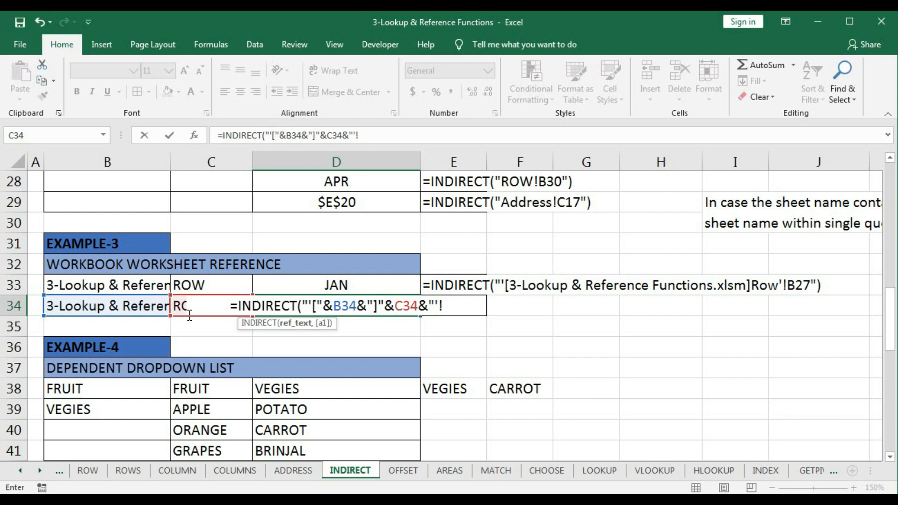
type("B2")
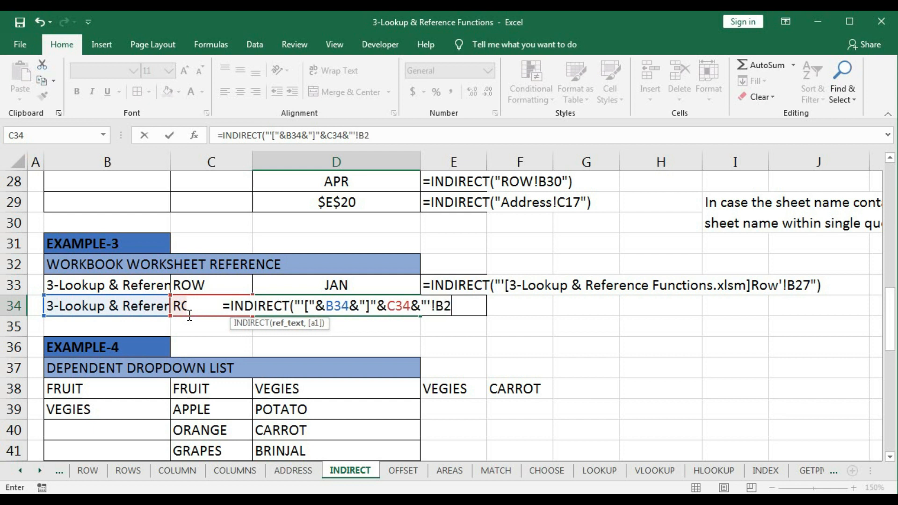
type("8\"")
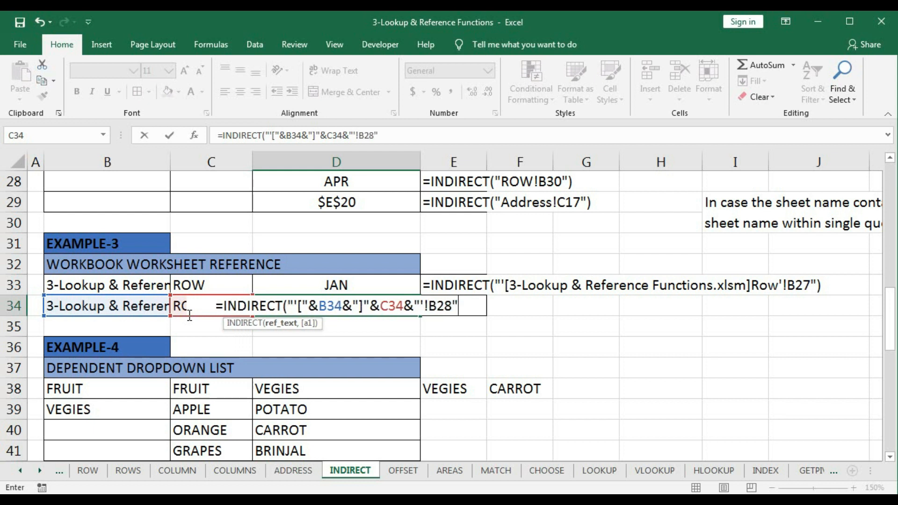
type(")")
- Finish the D34 formula with the quoted text '!B28 so it reads =INDIRECT("'["&B34&"]"&C34&"'!B28")
key("Return")
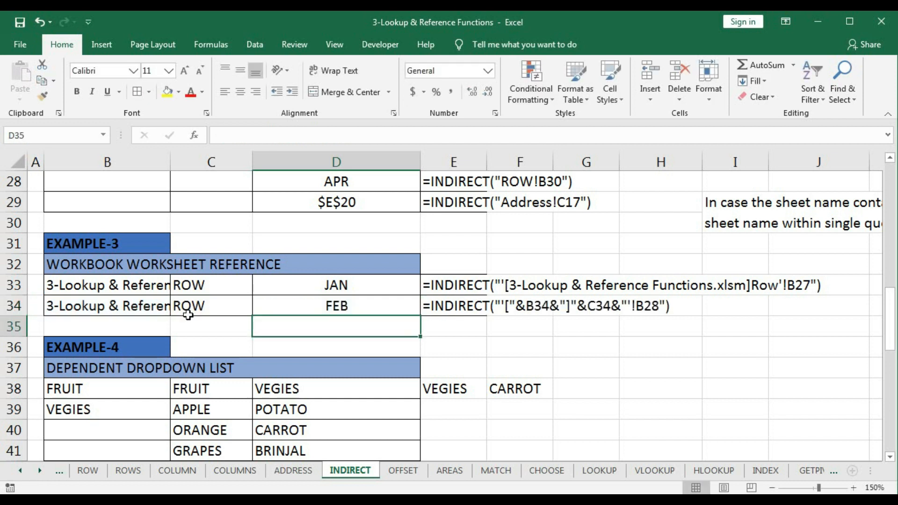
left_click(328, 306)
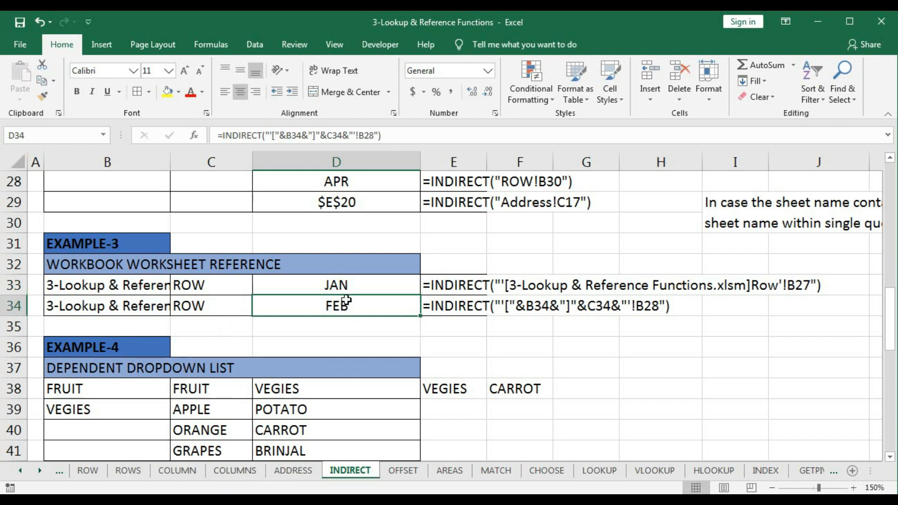
- Check the months in B27 and B28 on the ROW sheet against Example-3's results, and return to the INDIRECT sheet
left_click(95, 472)
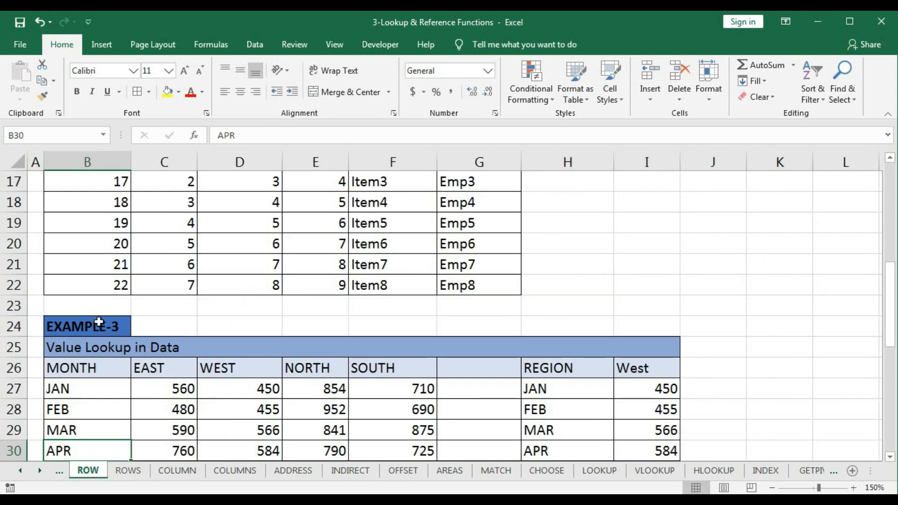
left_click(59, 388)
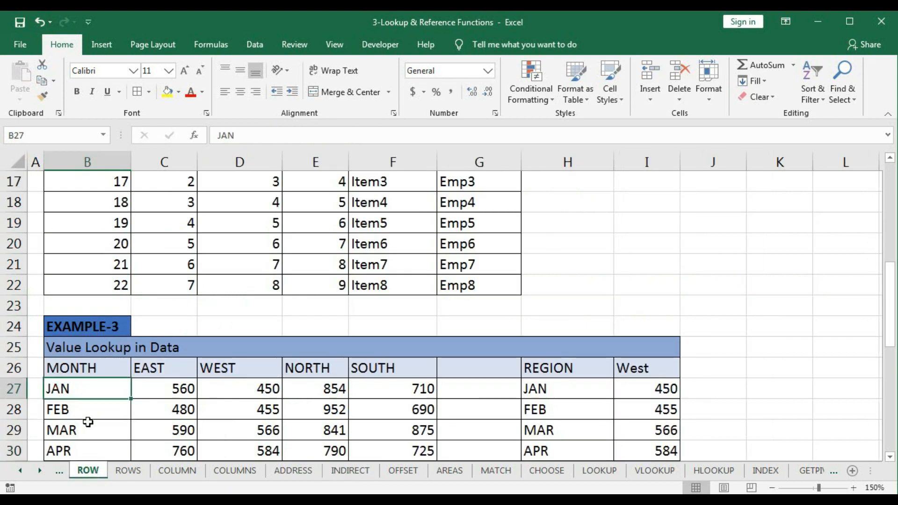
left_click(66, 408)
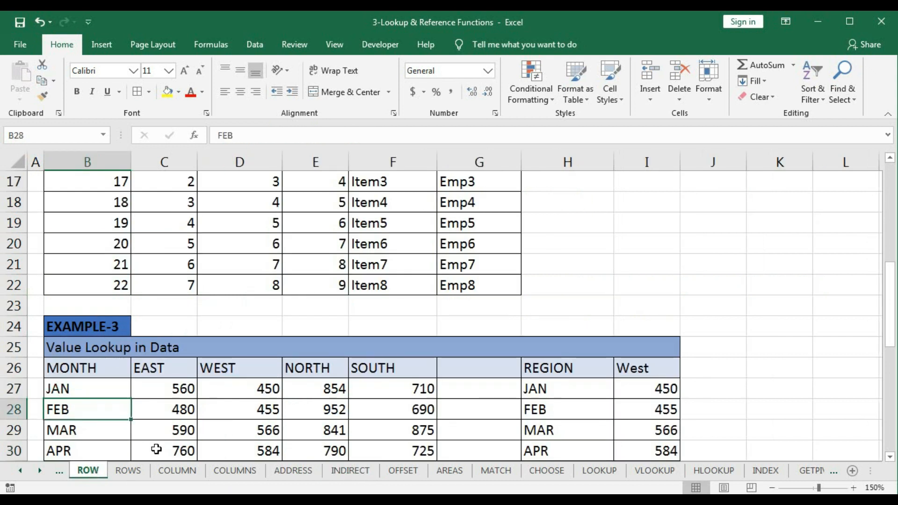
left_click(351, 471)
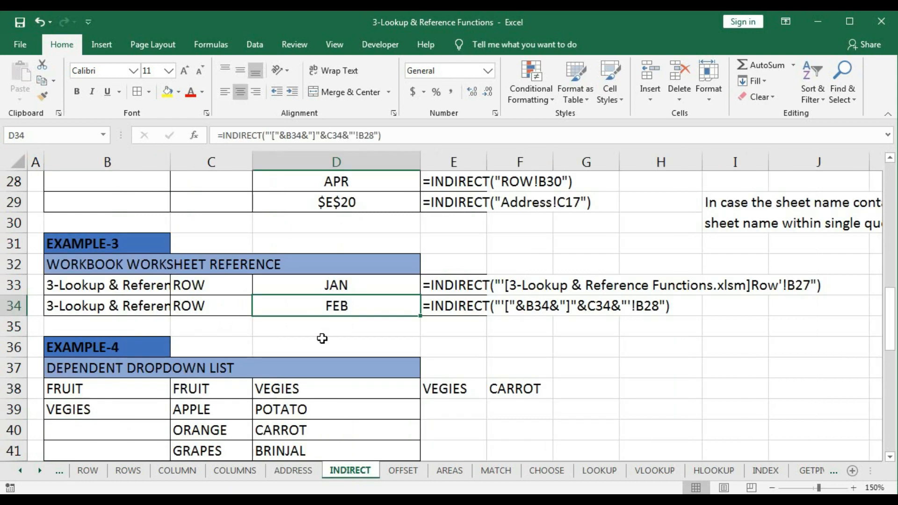
- Examine Example-4's category list in B38:B39 and its fruit and vegetable items in C39:C42 and D39:D42
scroll(322, 338, "down", 1)
scroll(322, 339, "down", 1)
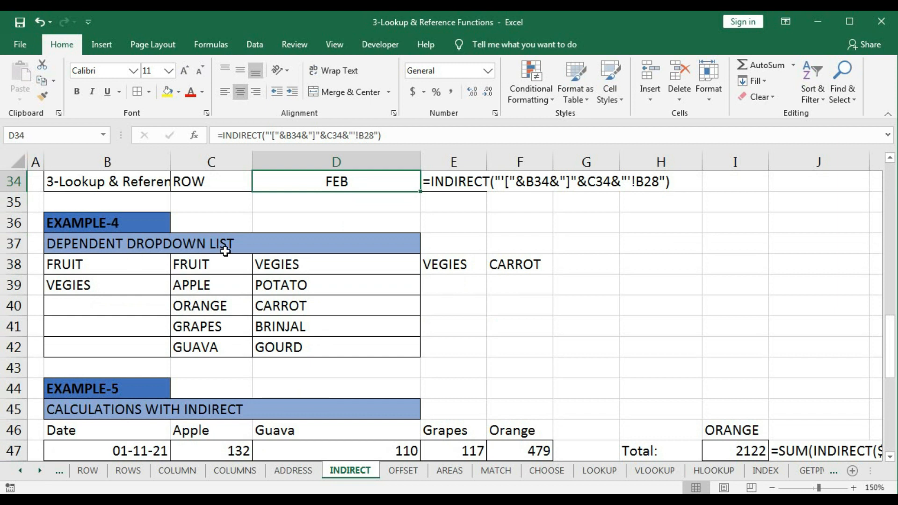
left_click_drag(117, 262, 107, 280)
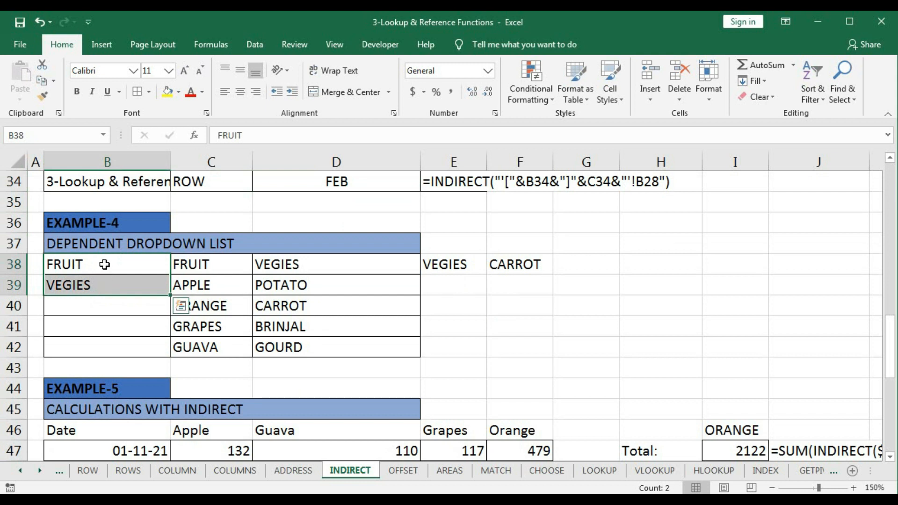
left_click(104, 264)
left_click(100, 289)
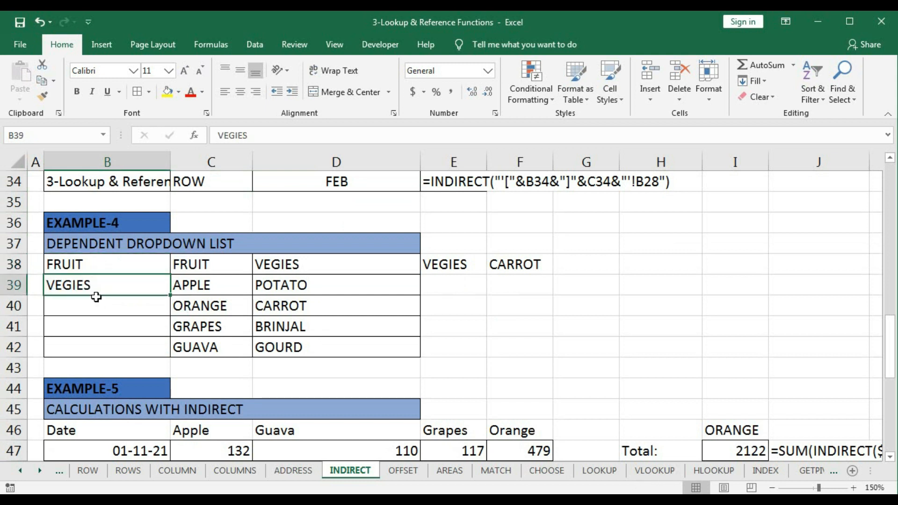
left_click_drag(184, 284, 189, 347)
left_click_drag(270, 288, 275, 343)
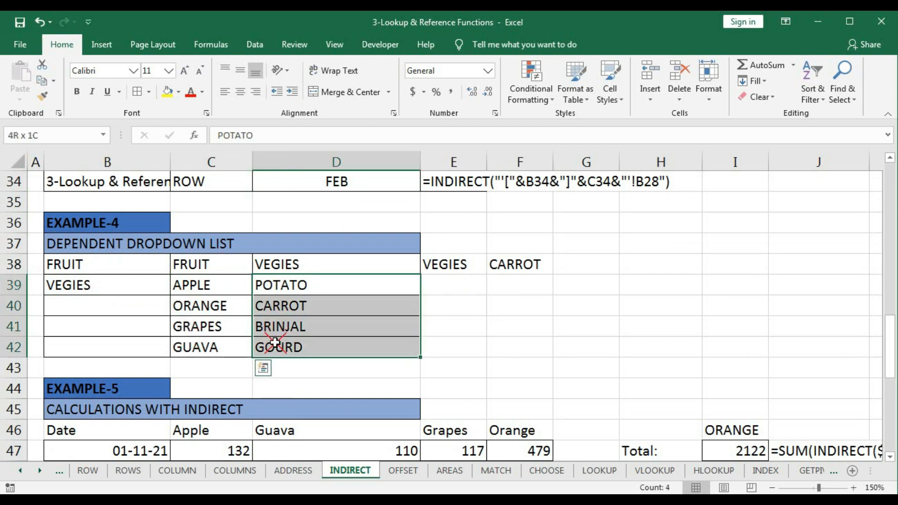
- Check the range names assigned to the fruit items in C39:C42 and the vegetable items in D39:D42
left_click(199, 285)
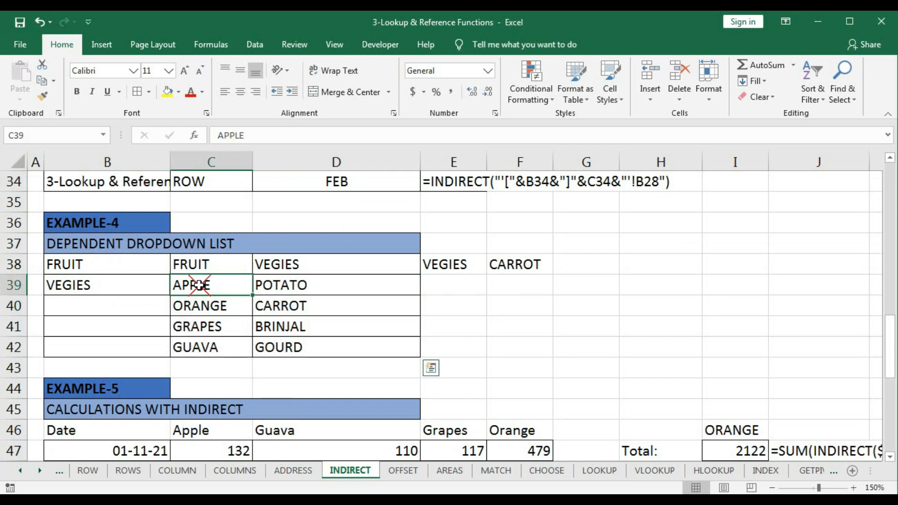
left_click_drag(200, 285, 188, 346)
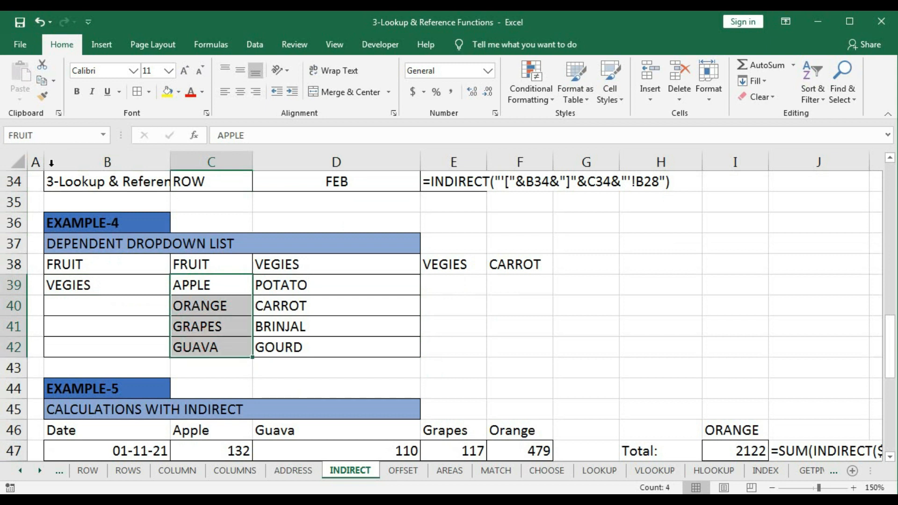
left_click_drag(286, 286, 283, 347)
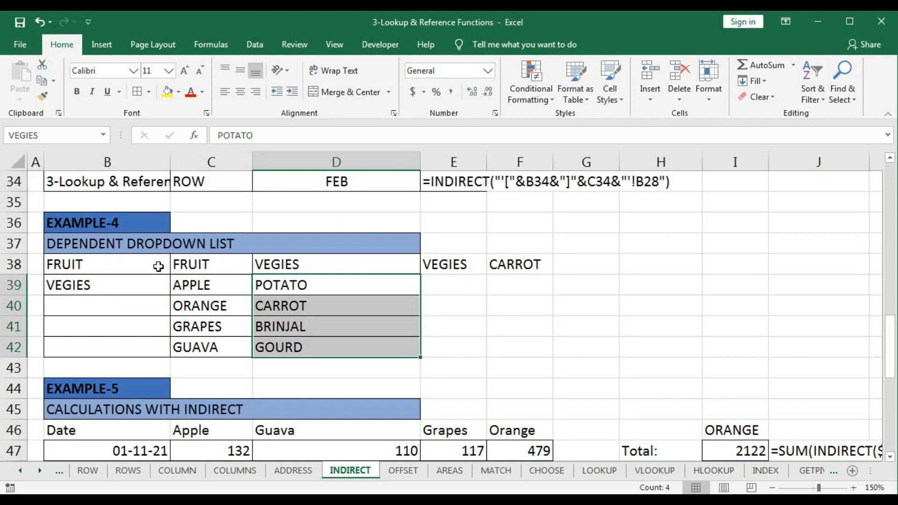
left_click_drag(195, 283, 194, 340)
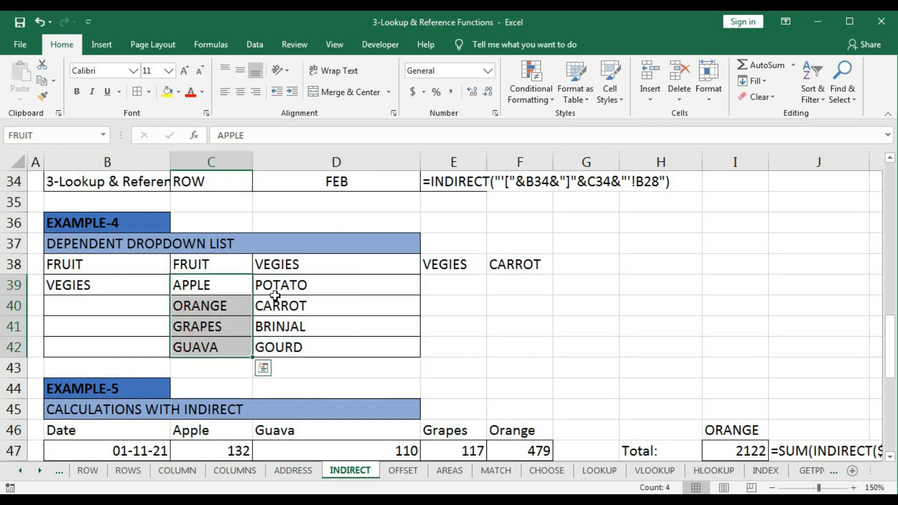
left_click_drag(276, 286, 278, 341)
- Add a List data validation to cell E39 with the source =$B$38:$B$39
left_click(451, 290)
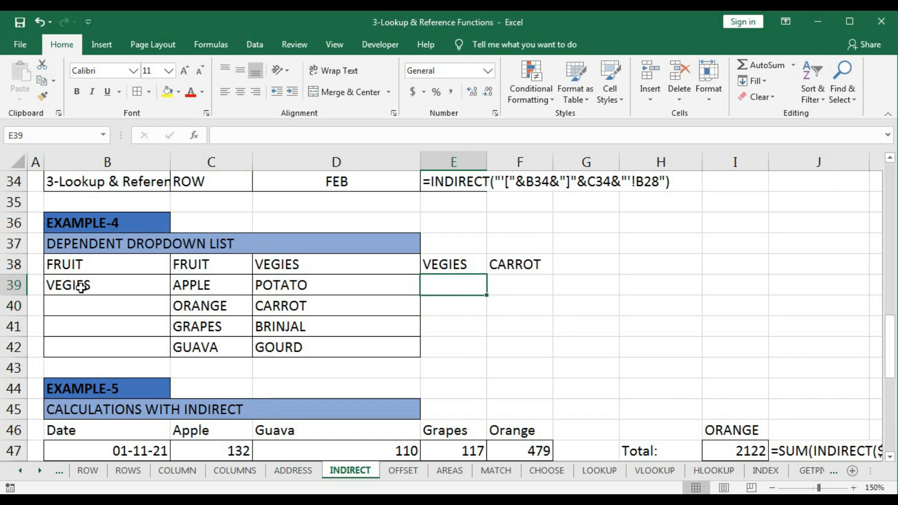
left_click(255, 45)
left_click(515, 100)
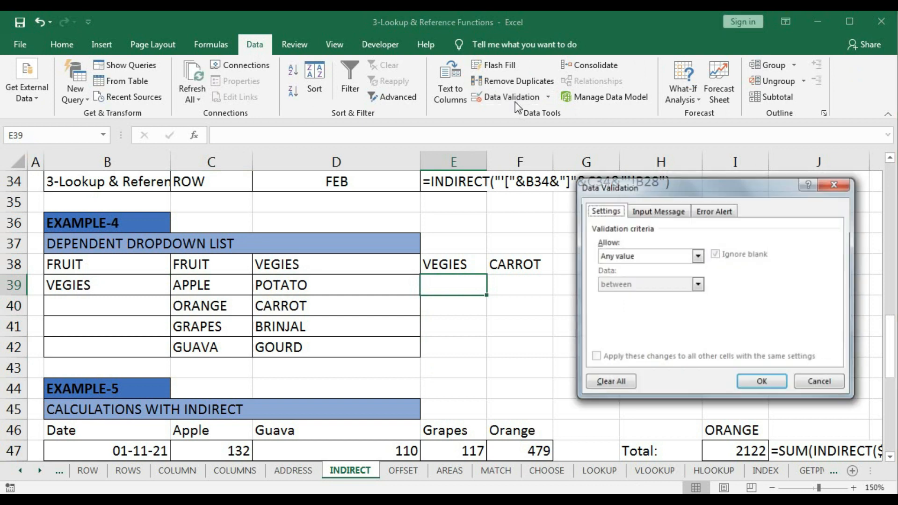
left_click(697, 256)
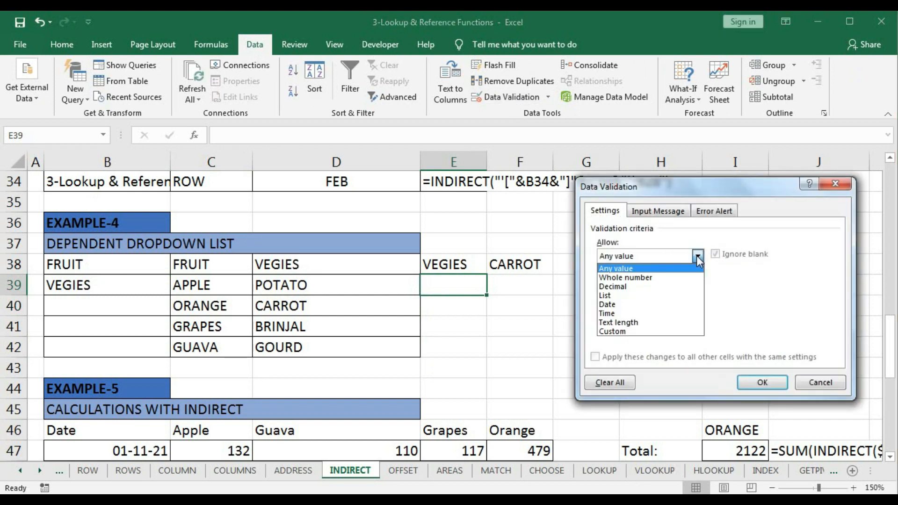
left_click(617, 296)
left_click(610, 310)
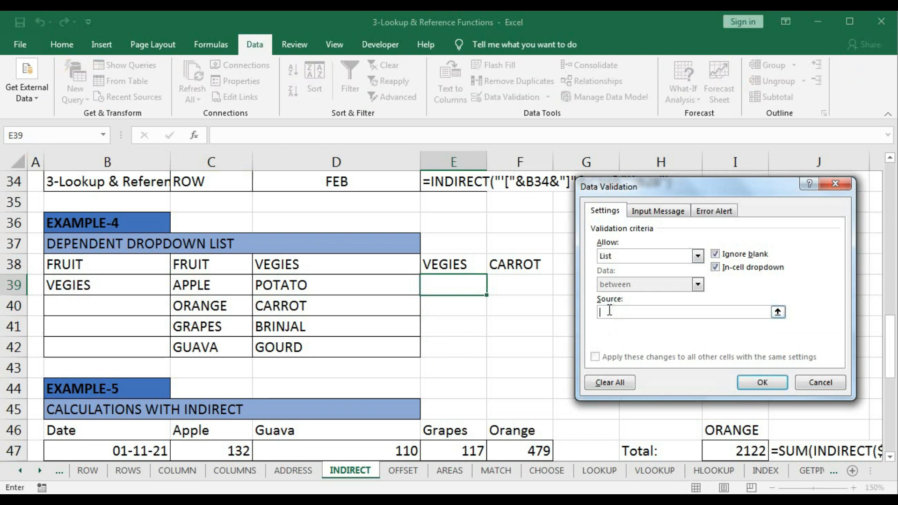
type("=")
left_click_drag(98, 264, 97, 279)
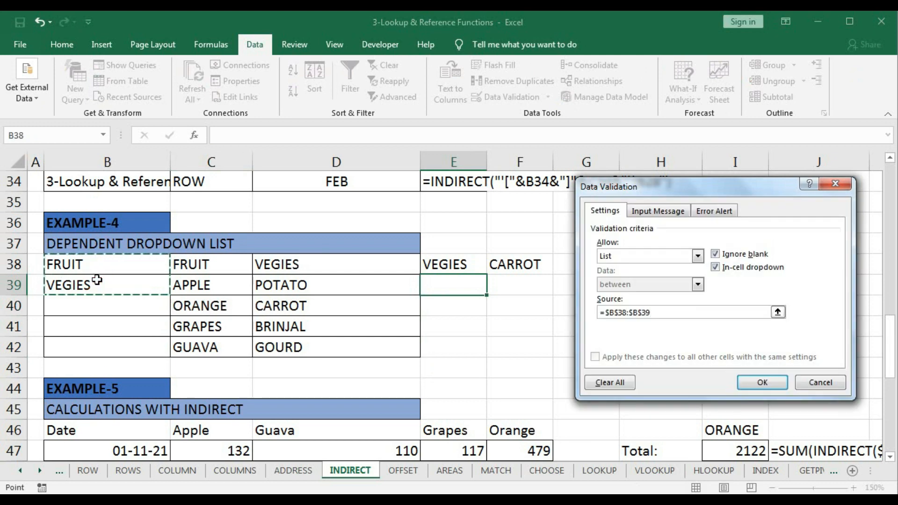
left_click(762, 382)
- Test the E39 dropdown by switching between FRUIT and VEGIES, leaving VEGIES selected
left_click(492, 289)
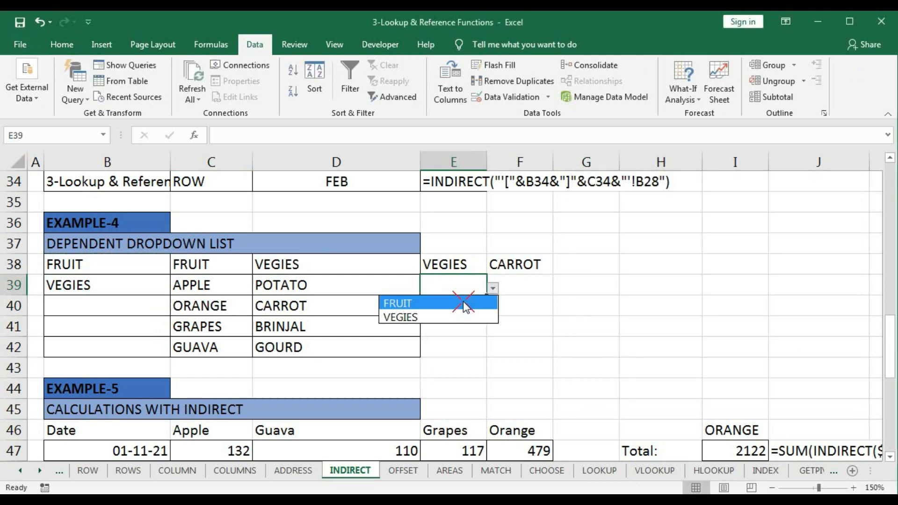
left_click(463, 302)
left_click(491, 289)
left_click(466, 314)
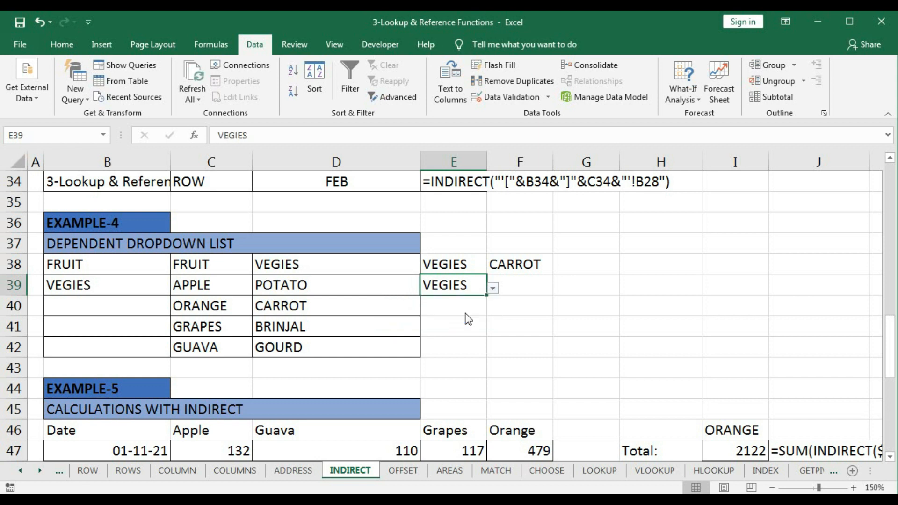
left_click(492, 289)
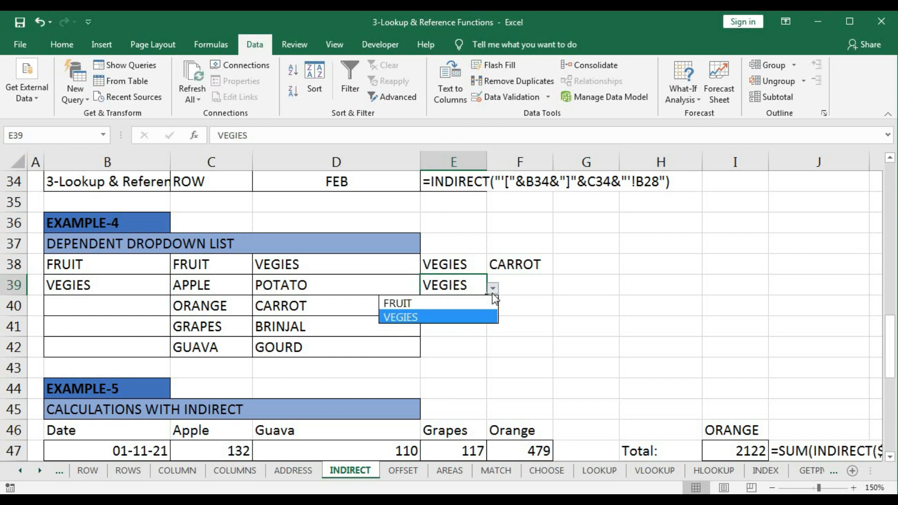
left_click(470, 306)
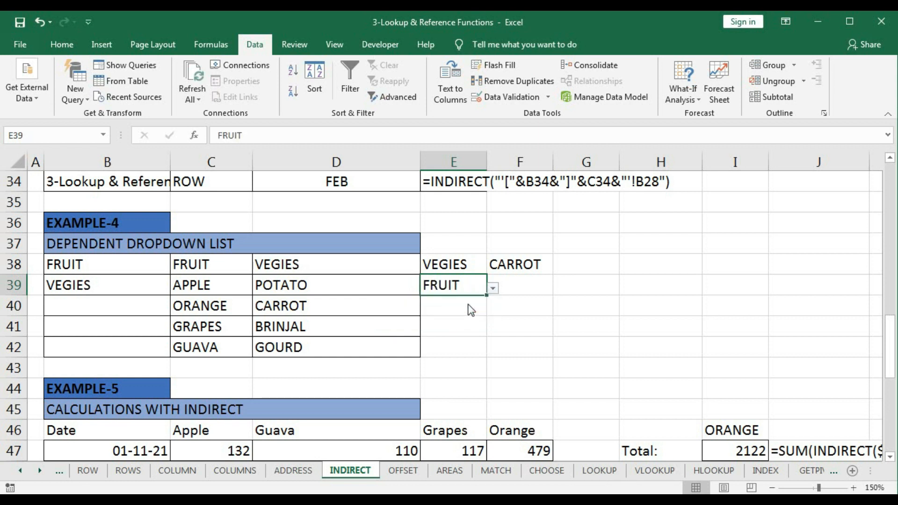
left_click(524, 286)
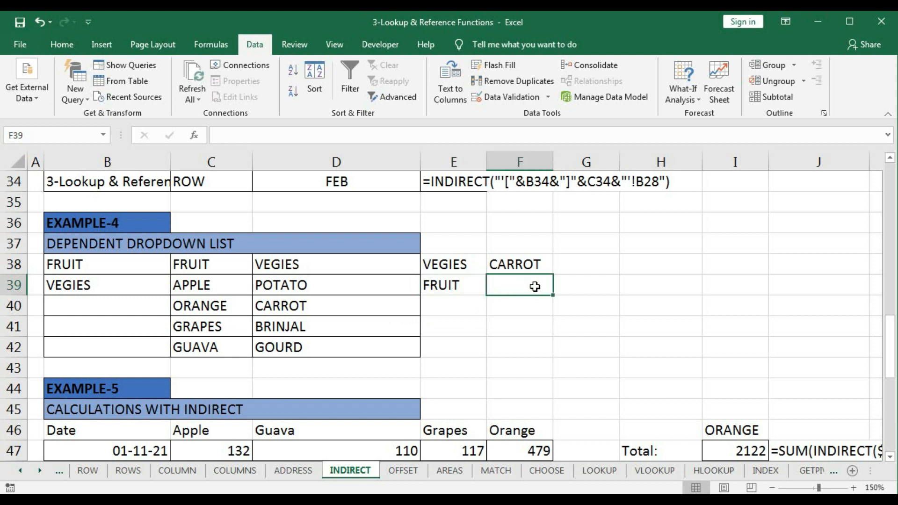
left_click(479, 286)
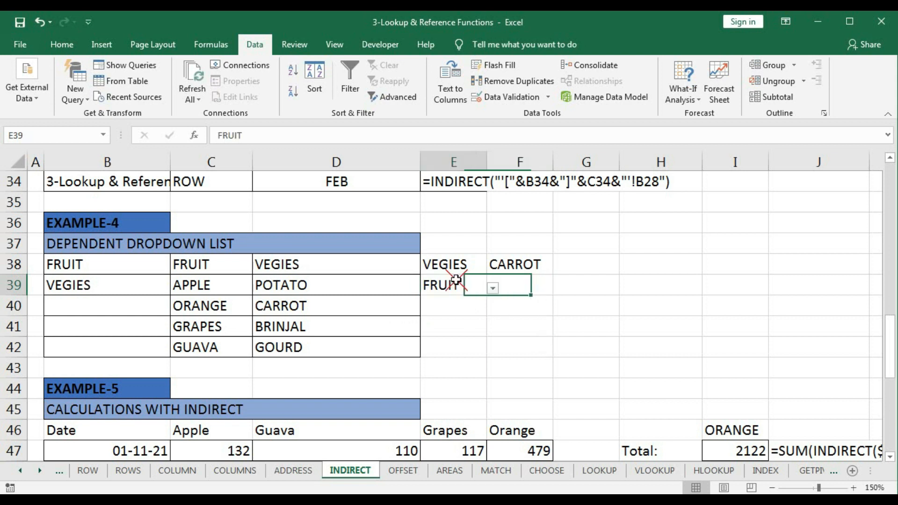
left_click(493, 288)
left_click(469, 318)
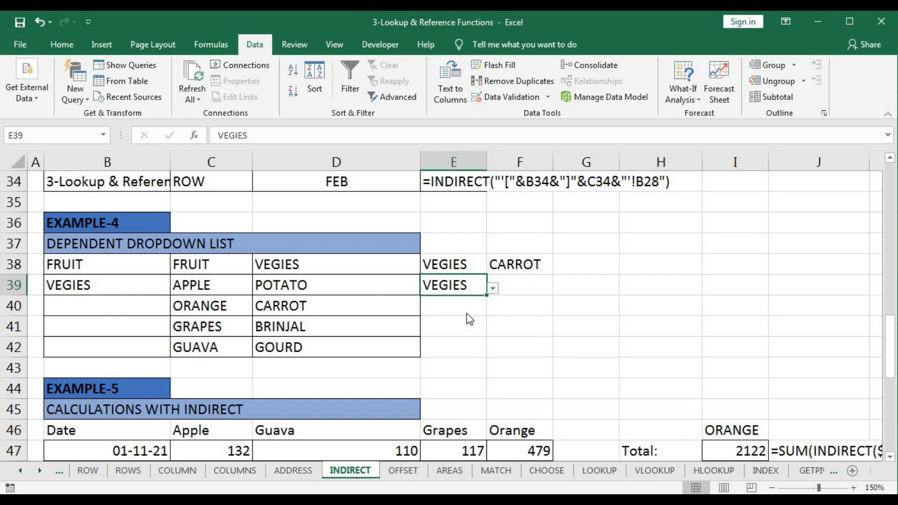
- Review the fruit items in C39:C42 and vegetable items in D39:D42 as the choices for cell F39
left_click(529, 287)
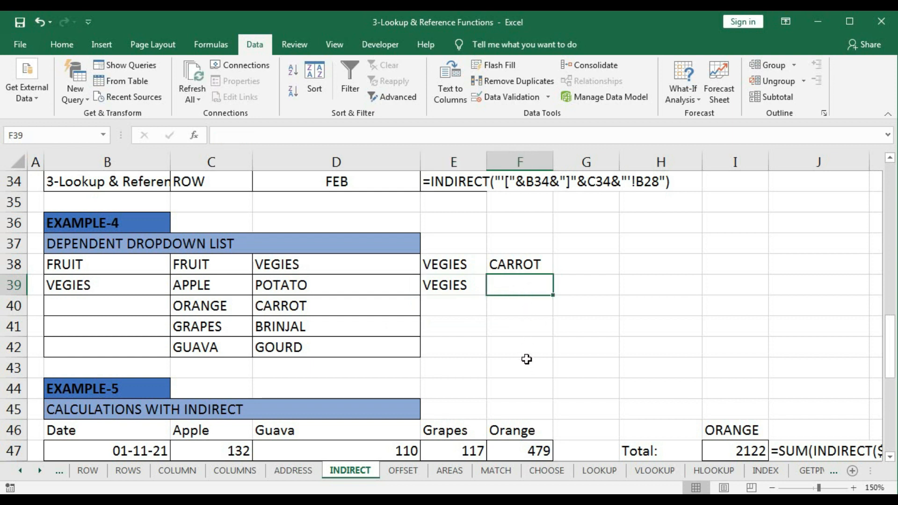
left_click_drag(220, 283, 220, 342)
left_click_drag(299, 286, 303, 346)
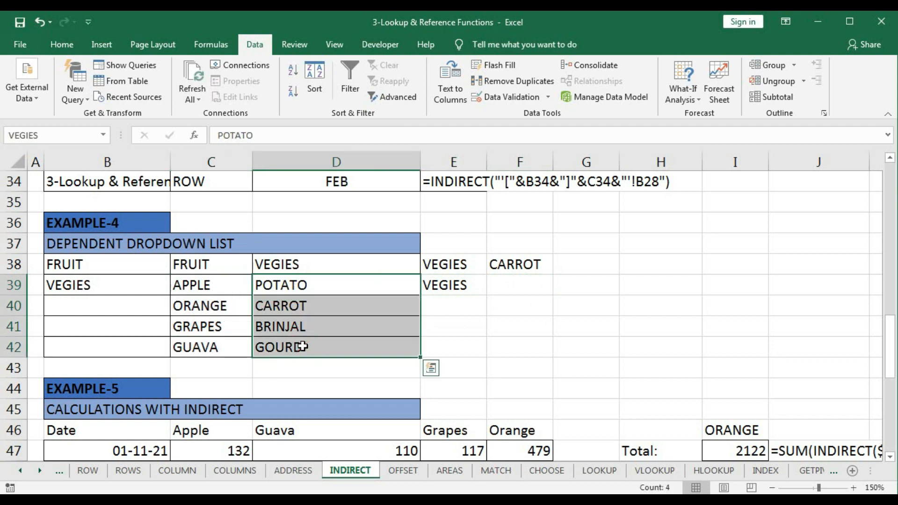
- Add a List data validation to cell F39 with the source =$E$39
left_click(519, 286)
type("=")
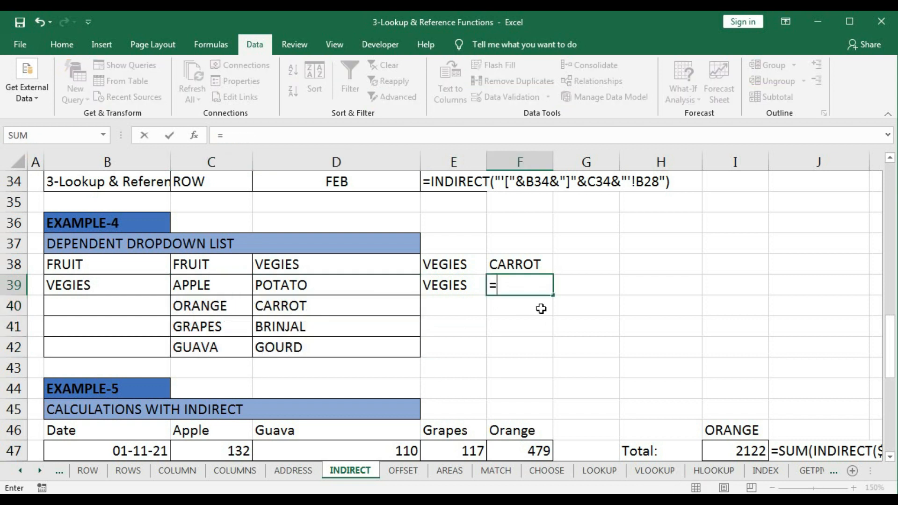
key("Escape")
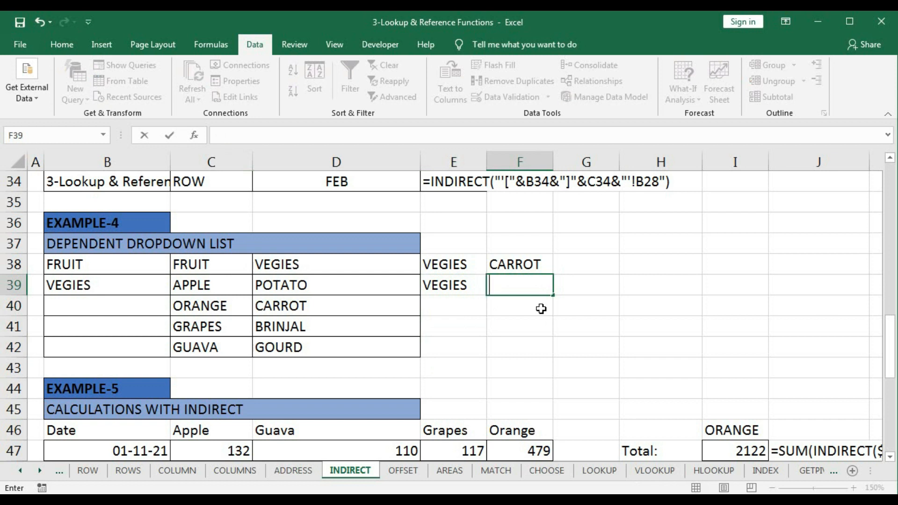
left_click(482, 98)
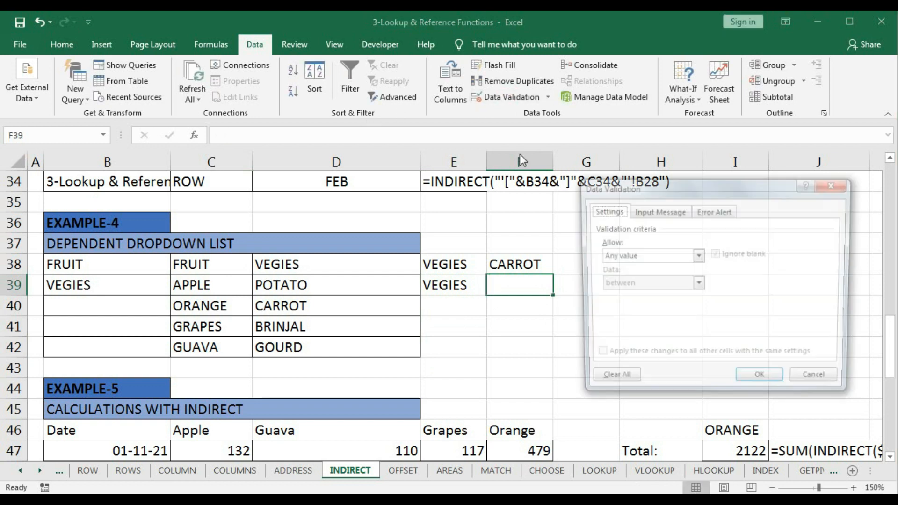
left_click(697, 256)
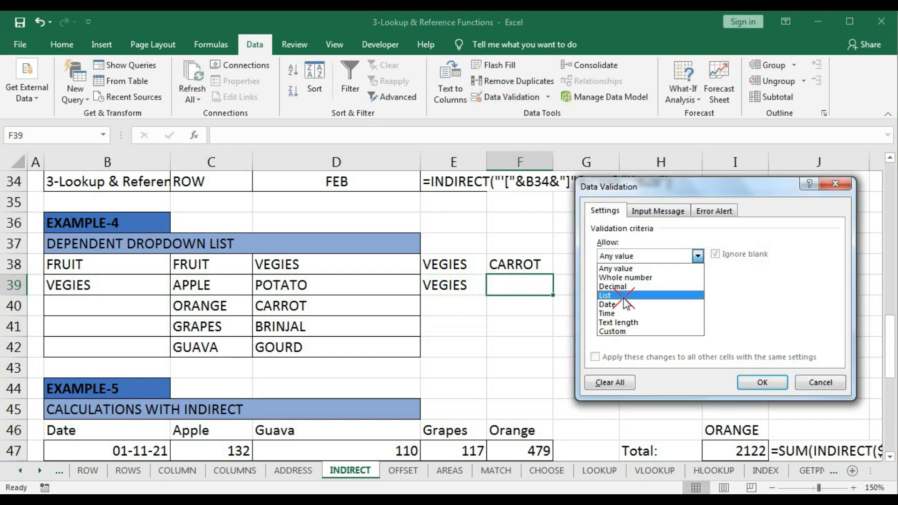
left_click(626, 295)
left_click(654, 312)
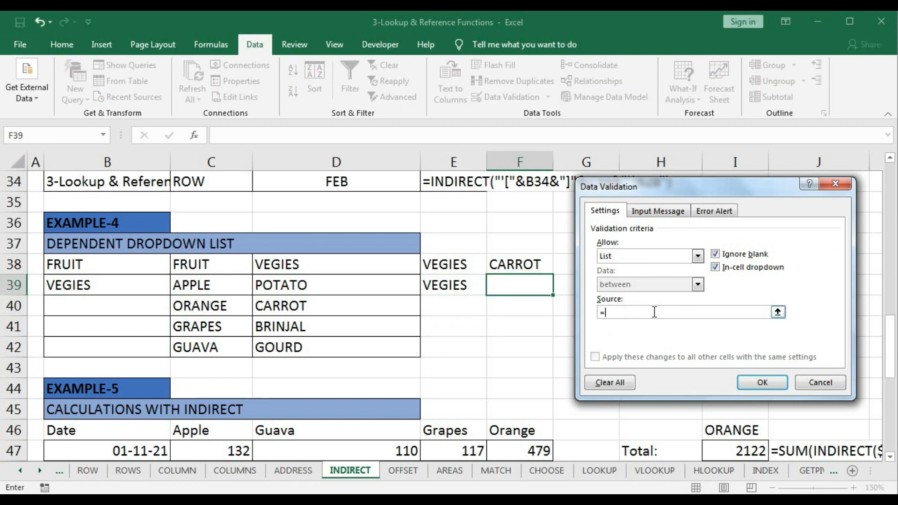
type("=")
left_click(438, 285)
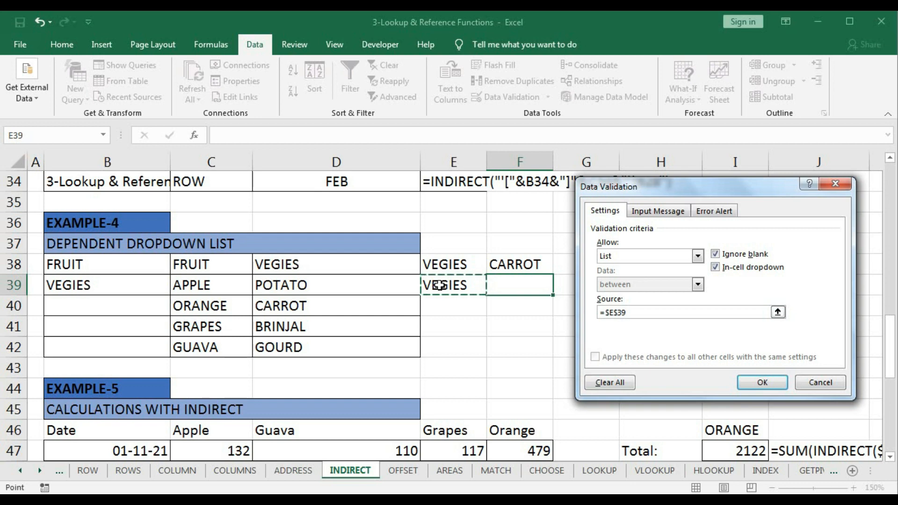
left_click(770, 384)
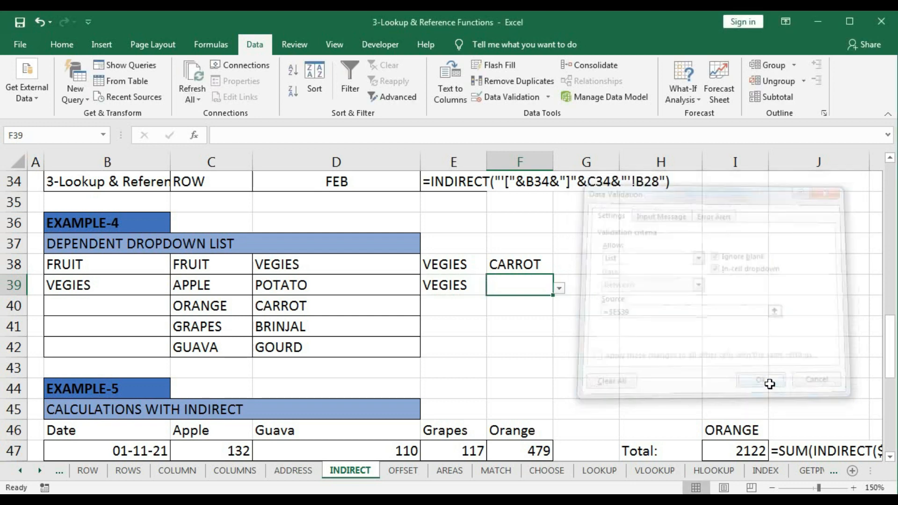
- Change the List validation source of cell F39 to =INDIRECT($E$39)
left_click(529, 98)
left_click(604, 312)
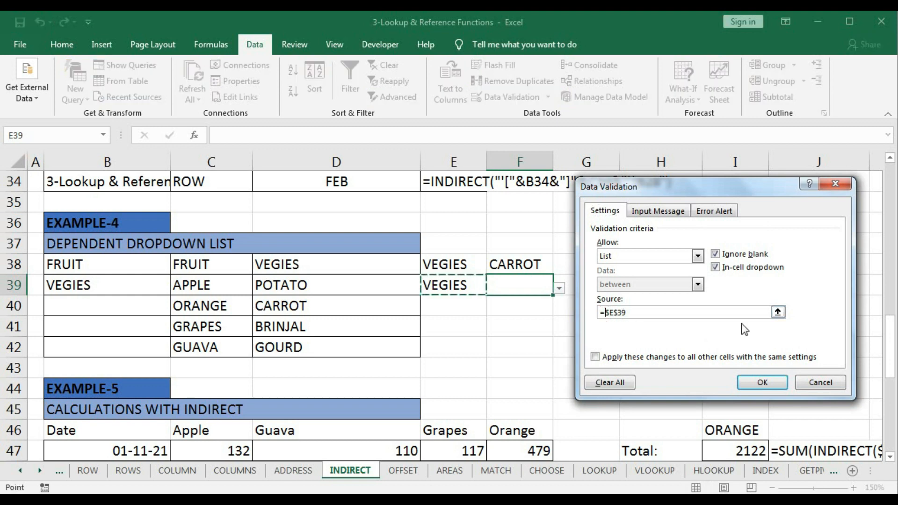
type("indi")
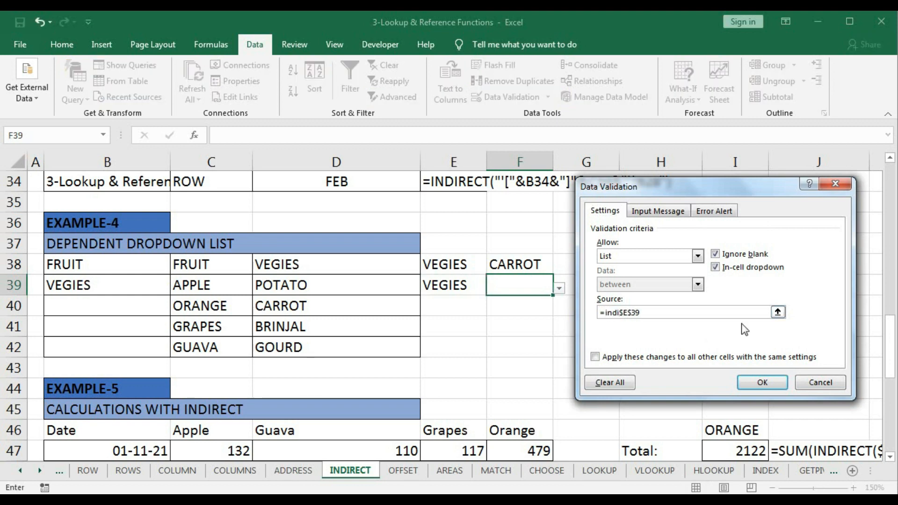
type("rect")
left_click(676, 314)
type("(")
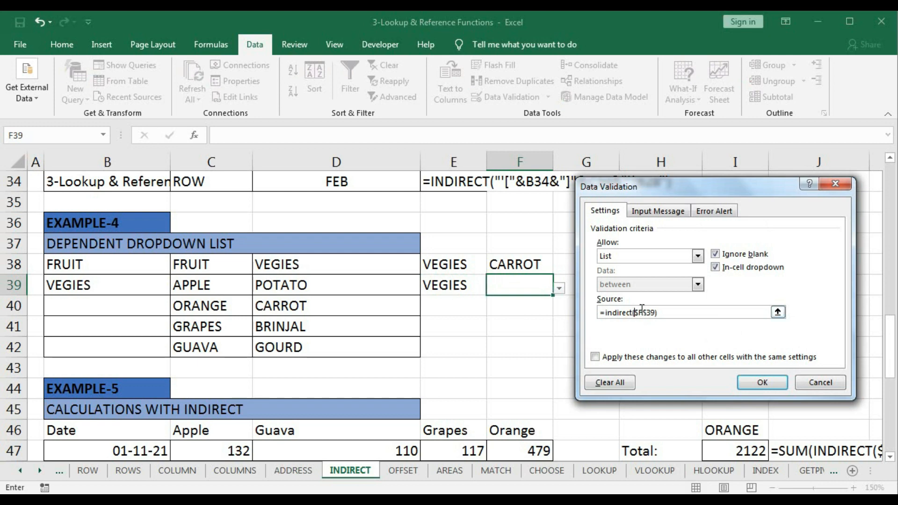
left_click_drag(635, 312, 654, 314)
left_click(760, 380)
- Test the F39 dropdown by choosing POTATO, CARROT and BRINJAL in turn
left_click(560, 288)
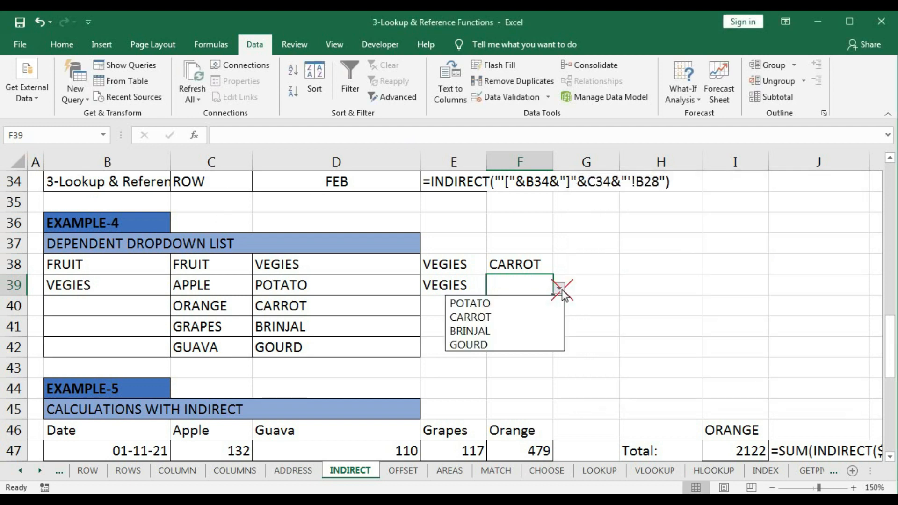
left_click(549, 303)
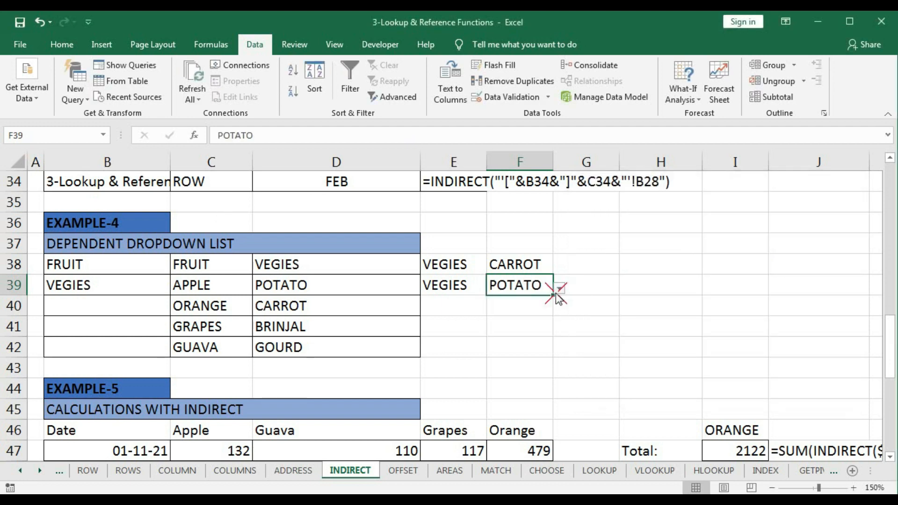
left_click(559, 288)
left_click(534, 317)
left_click(559, 288)
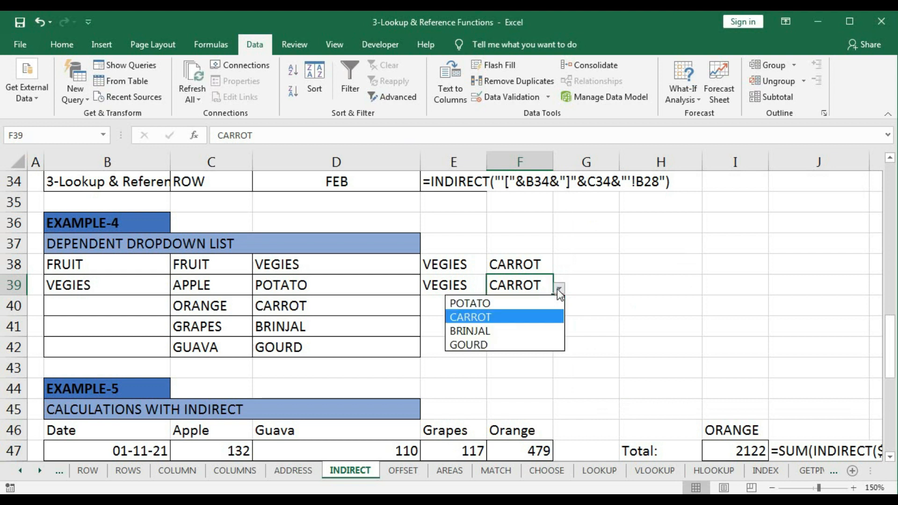
left_click(526, 329)
- Switch E39 to FRUIT and try the fruit choices in F39, leaving GRAPES selected
left_click(468, 286)
left_click(493, 288)
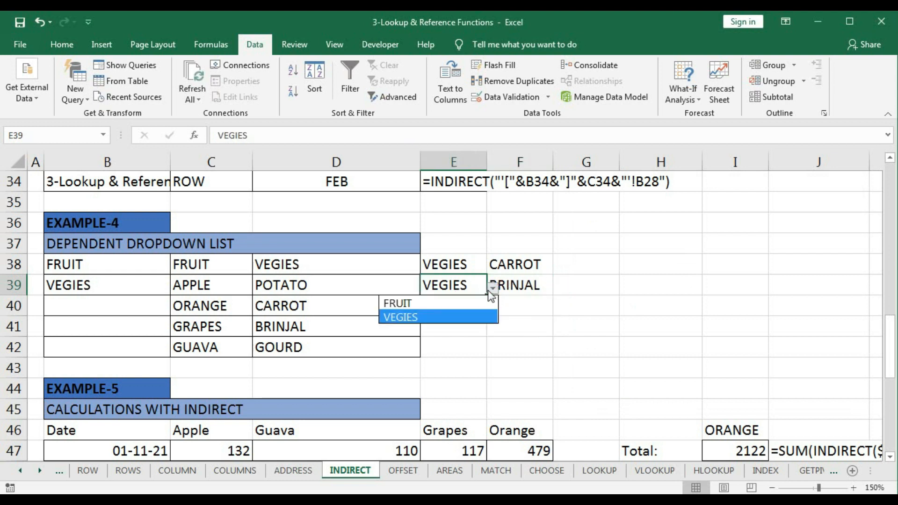
left_click(468, 303)
left_click(531, 289)
left_click(558, 288)
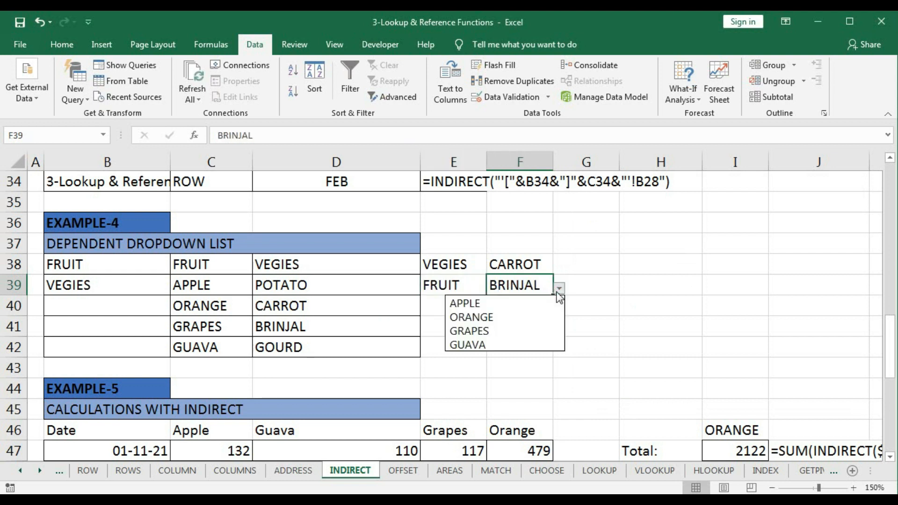
left_click(558, 288)
left_click(558, 288)
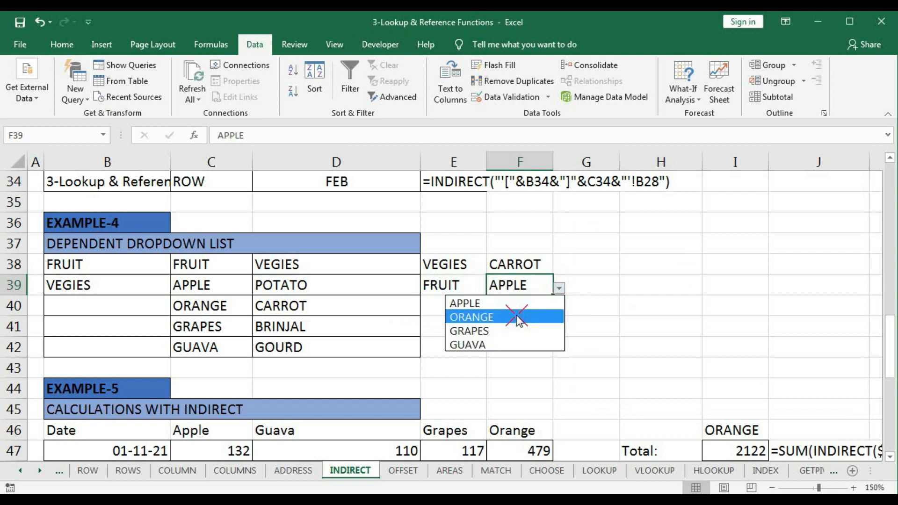
left_click(538, 314)
left_click(559, 288)
left_click(517, 330)
key("Return")
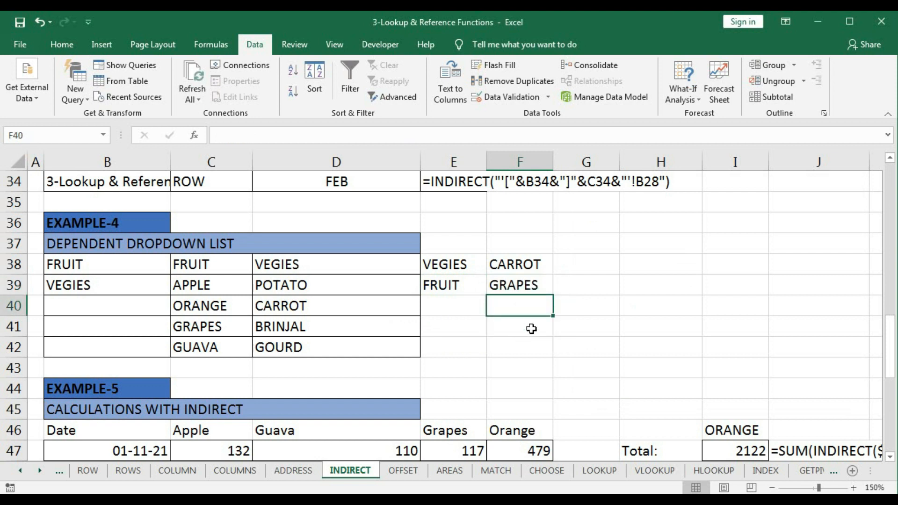
- Review the data validation source of cell E39 against the list in B38:B39
left_click(452, 288)
left_click(502, 96)
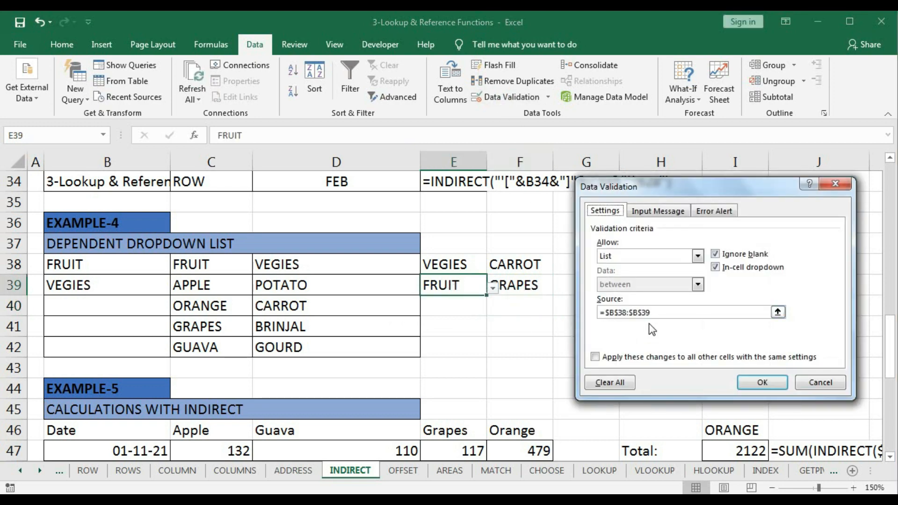
left_click_drag(654, 315, 587, 312)
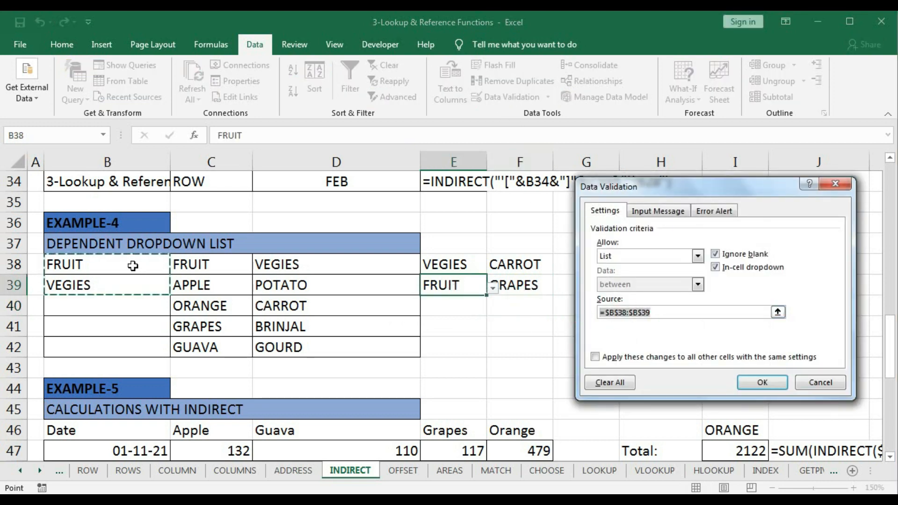
left_click(756, 382)
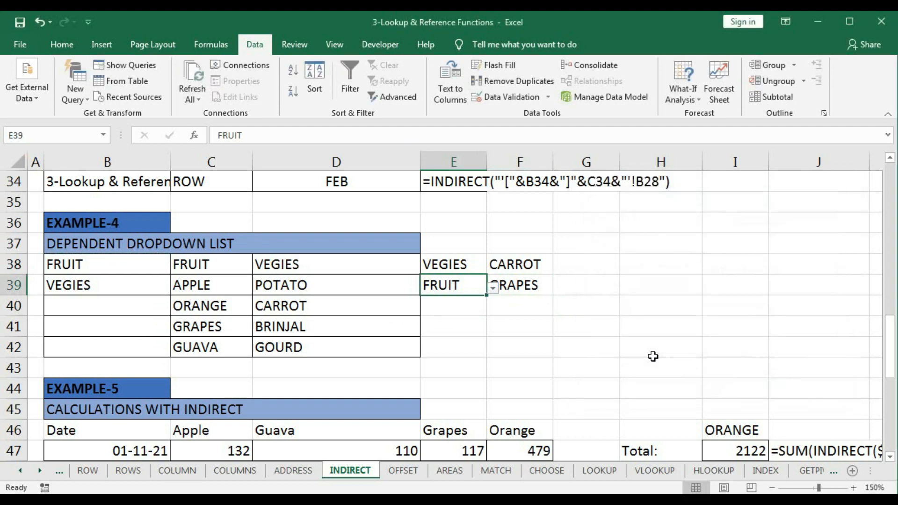
- Review the headers in C38:D38, the items beneath them, and the data validation source of F39
left_click_drag(193, 265, 293, 264)
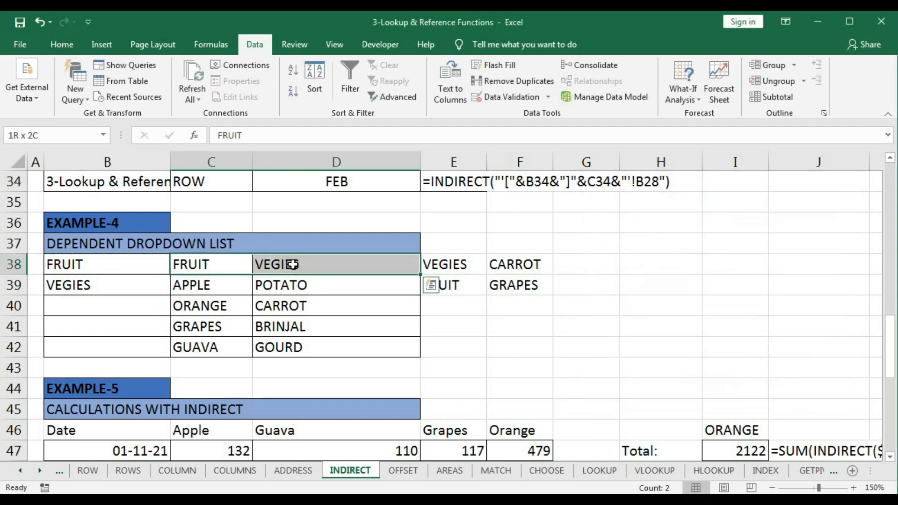
left_click_drag(211, 286, 215, 329)
left_click_drag(296, 284, 304, 328)
left_click(515, 285)
left_click(520, 97)
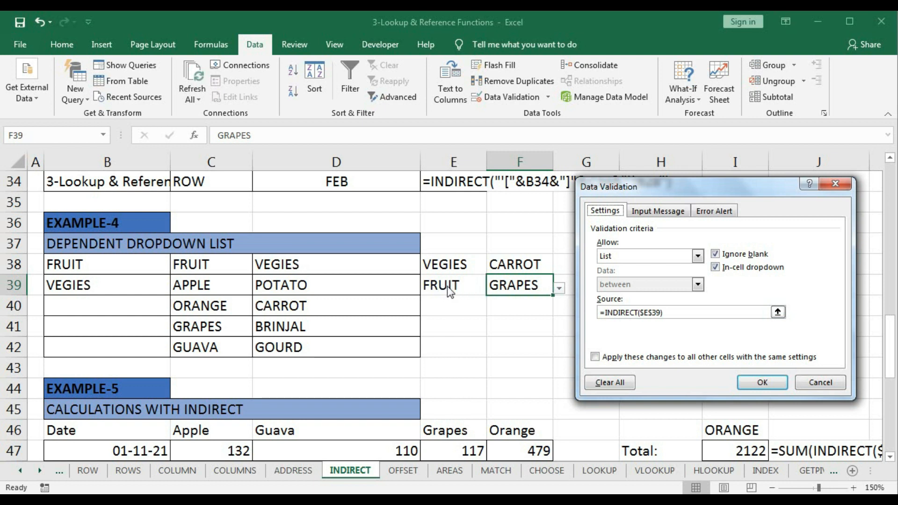
left_click(763, 383)
left_click(533, 318)
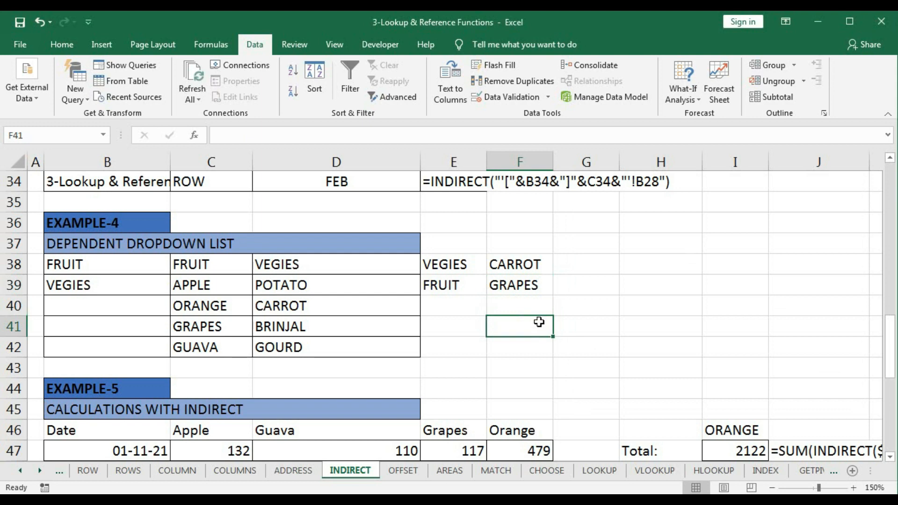
- Clear the existing Example-5 results in I47:I53
scroll(540, 322, "down", 4)
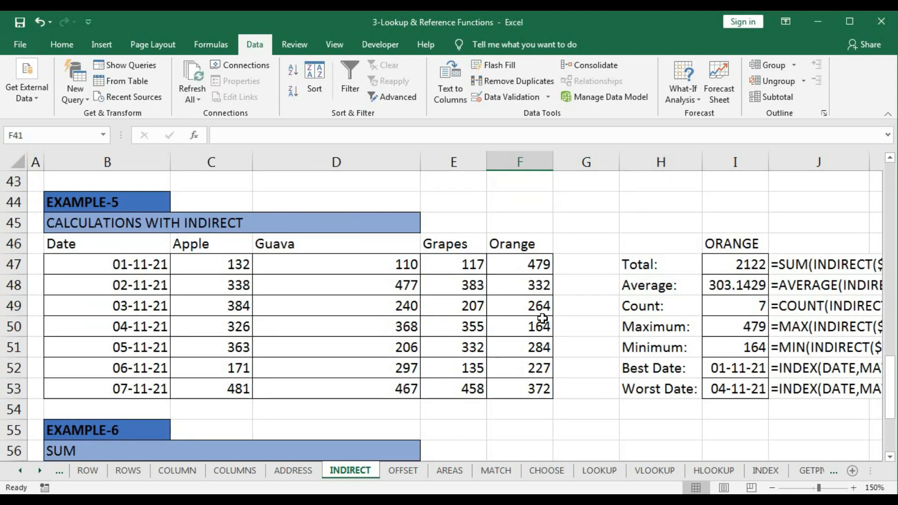
scroll(542, 318, "up", 1)
left_click_drag(746, 263, 728, 390)
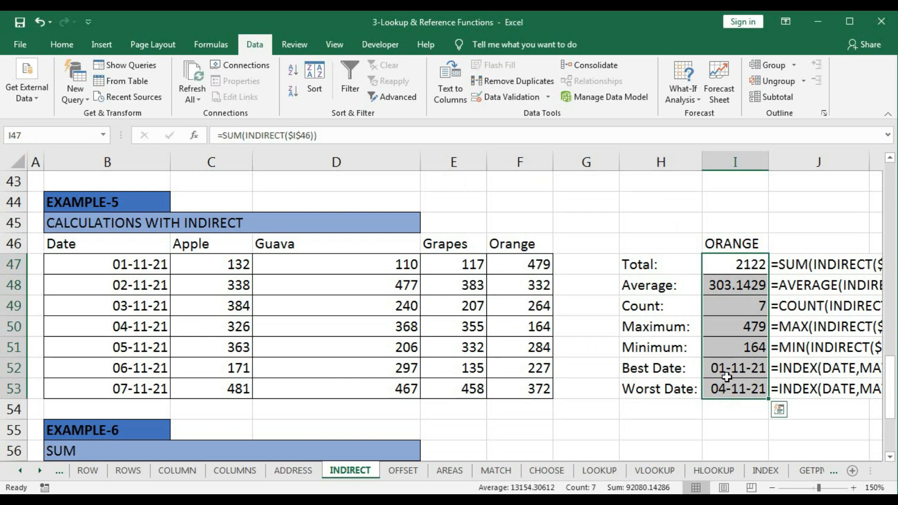
key("Delete")
key("Up")
- Check the range names of the Apple, Guava, Grapes and Orange columns in rows 47 to 53
left_click_drag(222, 265, 208, 381)
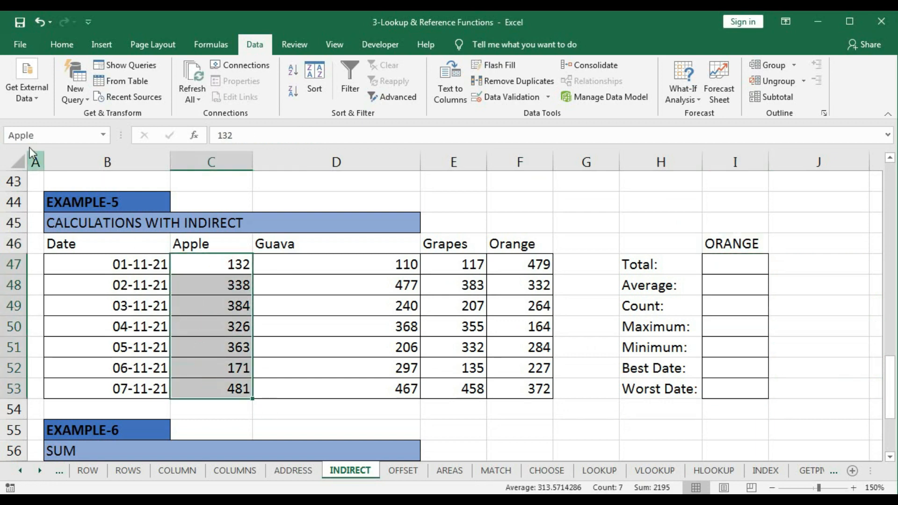
left_click_drag(355, 274, 339, 388)
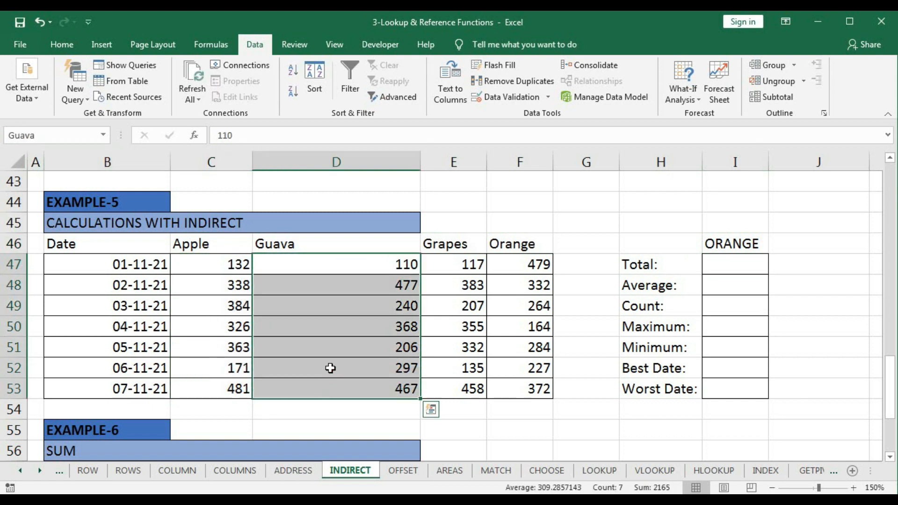
left_click(456, 272)
left_click_drag(457, 300, 468, 388)
left_click_drag(517, 266, 525, 388)
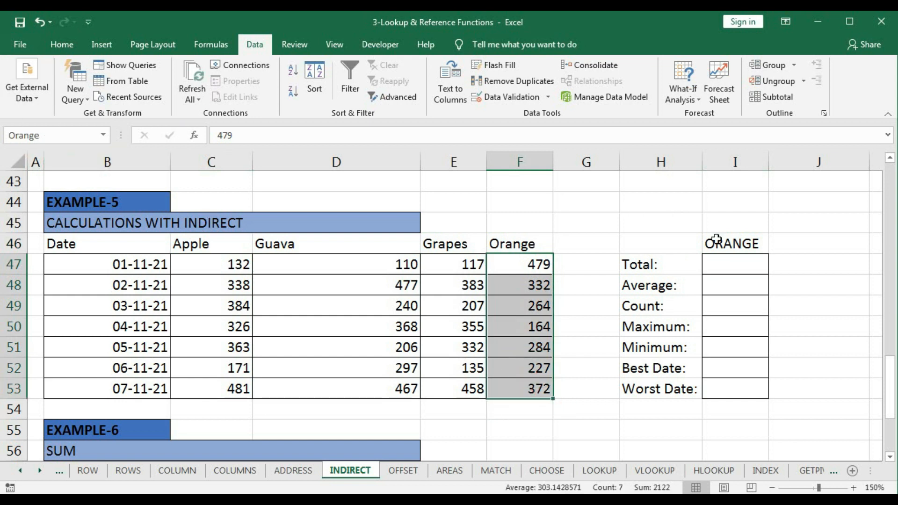
- Enter =SUM(INDIRECT(I46)) in I47 for the total and check it against the Orange values in F47:F53
left_click(731, 259)
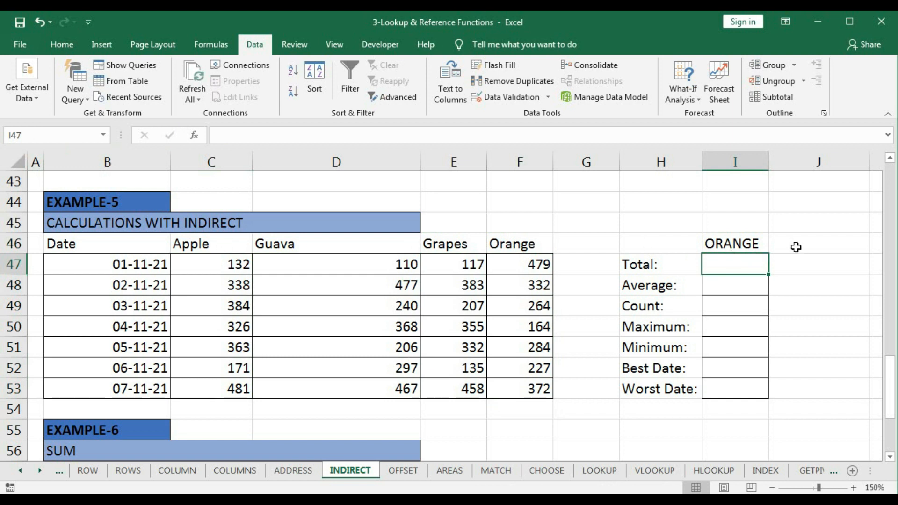
type("=")
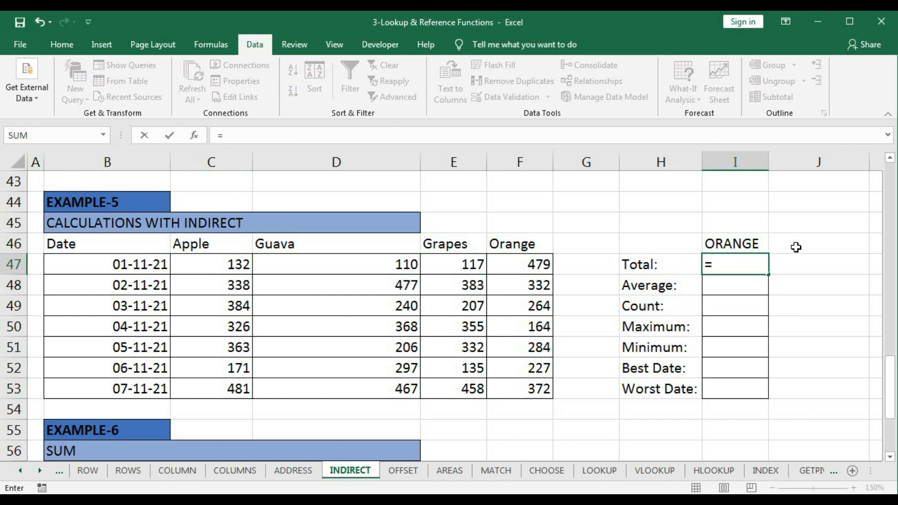
type("sum")
key("Tab")
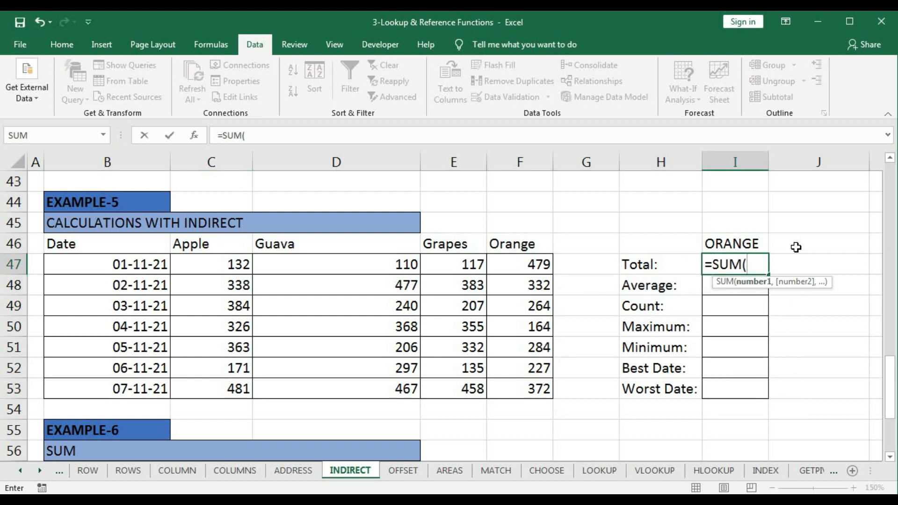
type("ind")
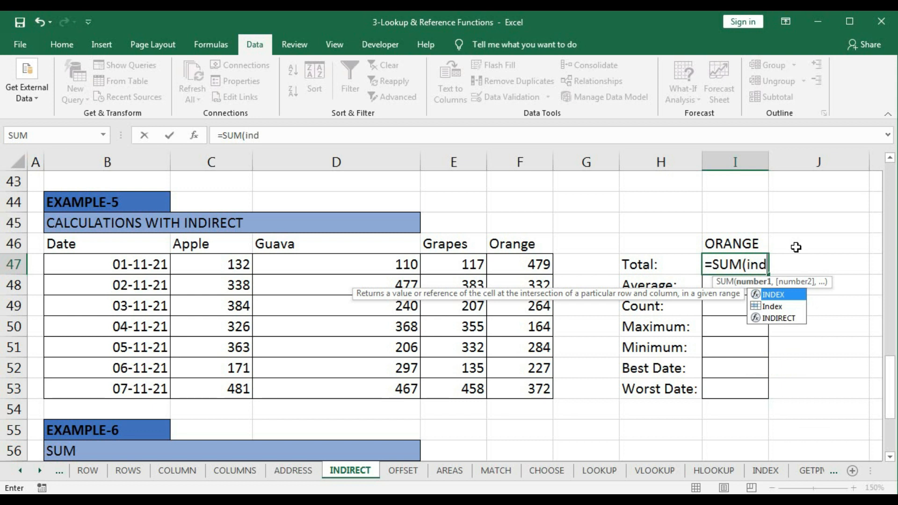
type("i")
key("Tab")
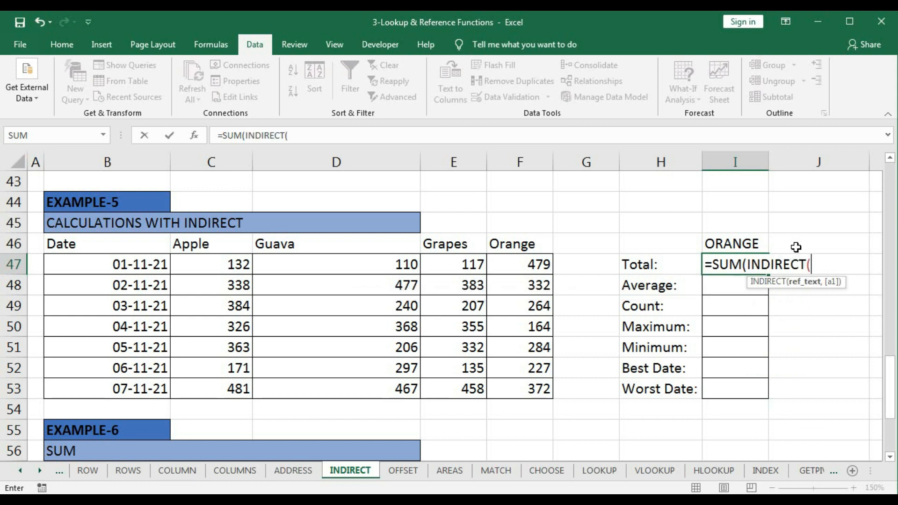
left_click(725, 239)
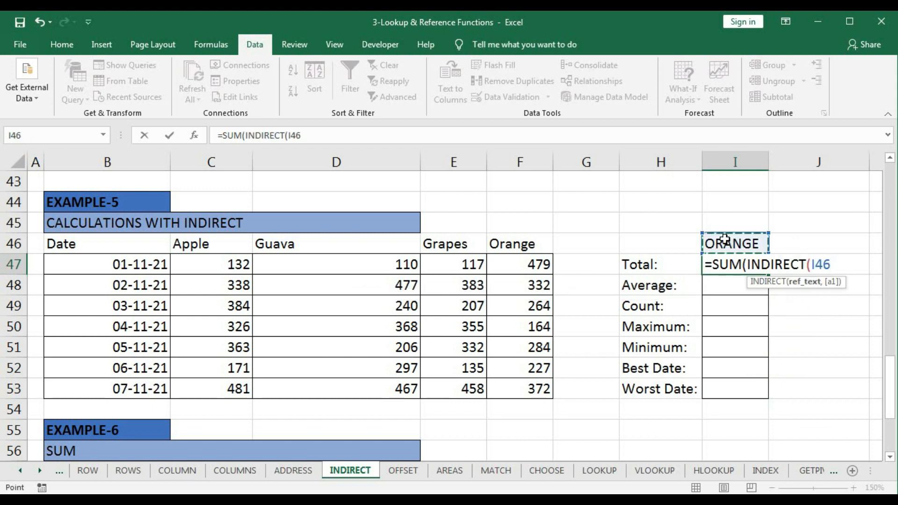
type(")")
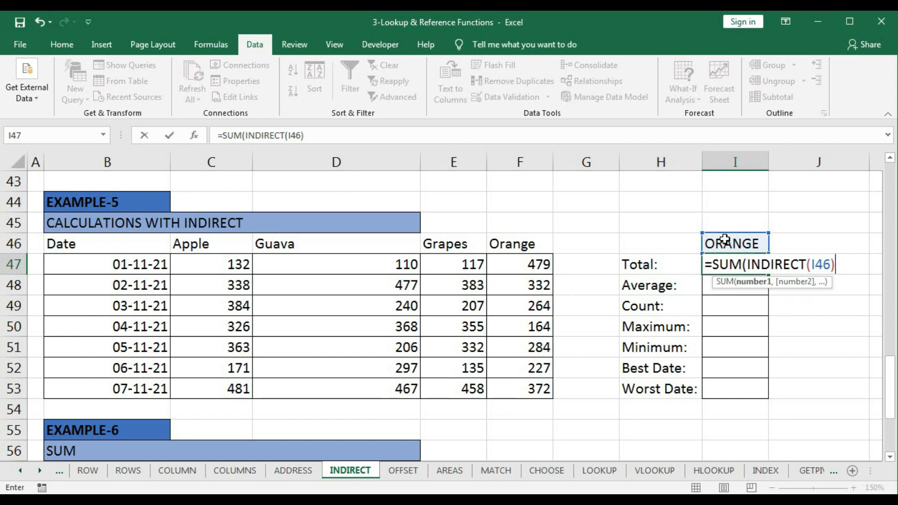
key("Return")
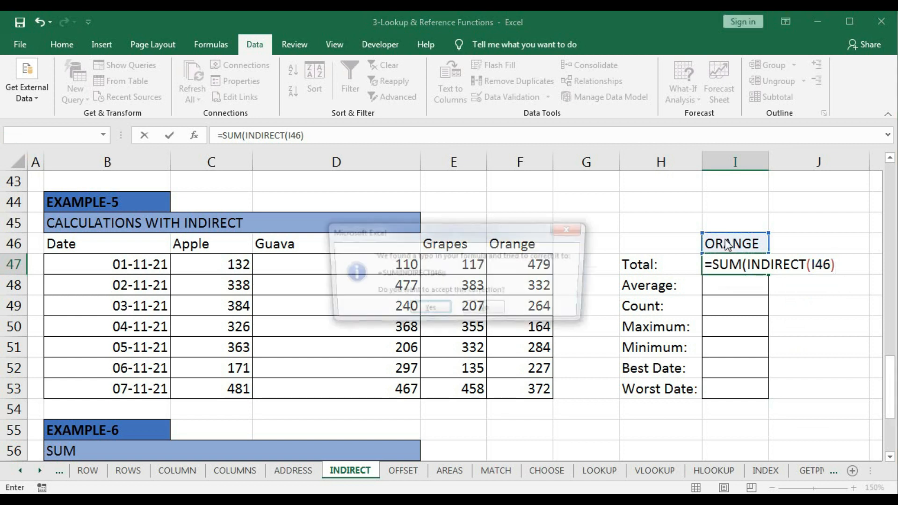
key("Return")
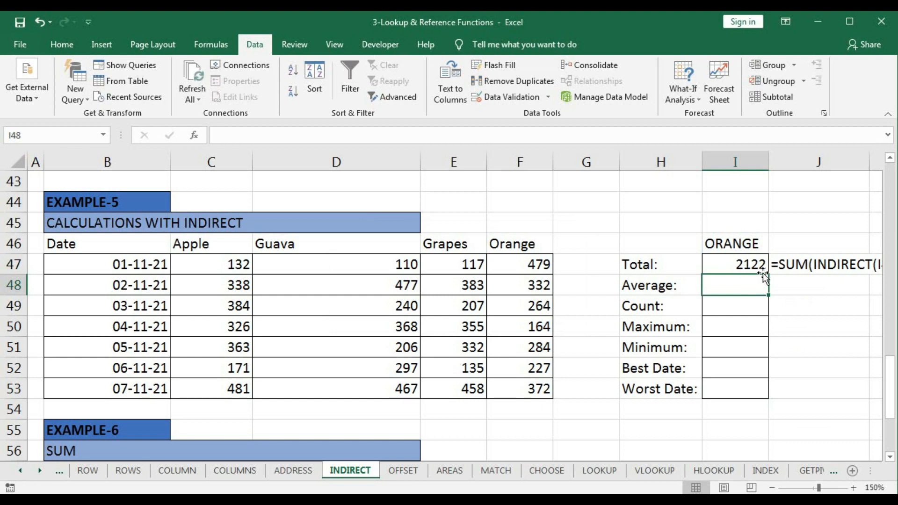
left_click_drag(520, 266, 522, 389)
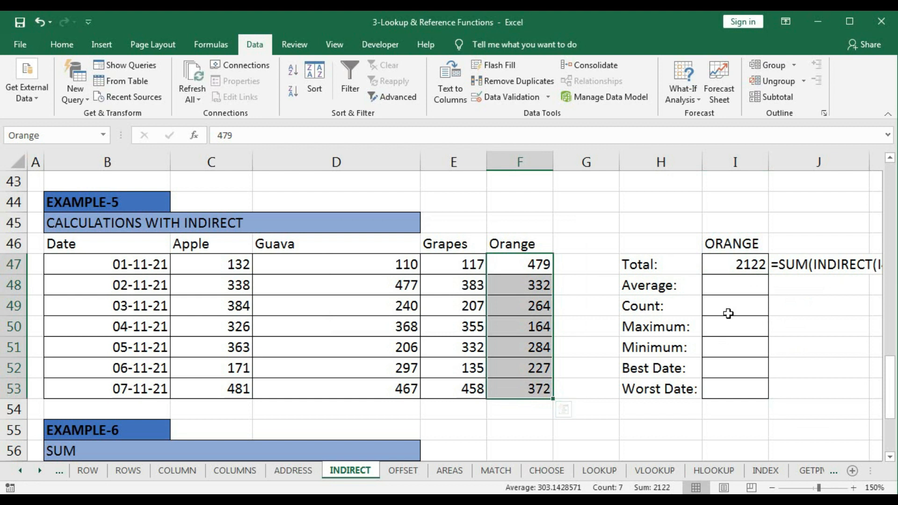
- Enter =AVERAGE(INDIRECT(I46)) in I48 for the average
left_click(728, 289)
type("=")
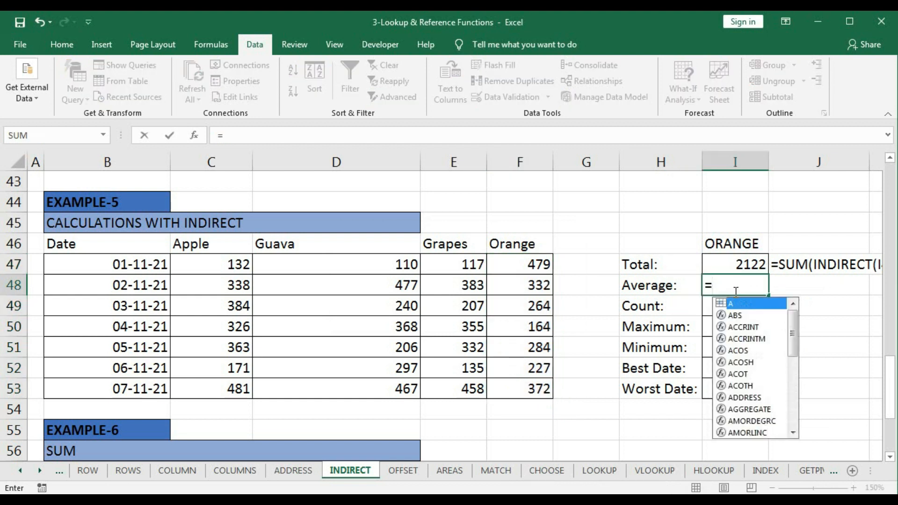
type("ave")
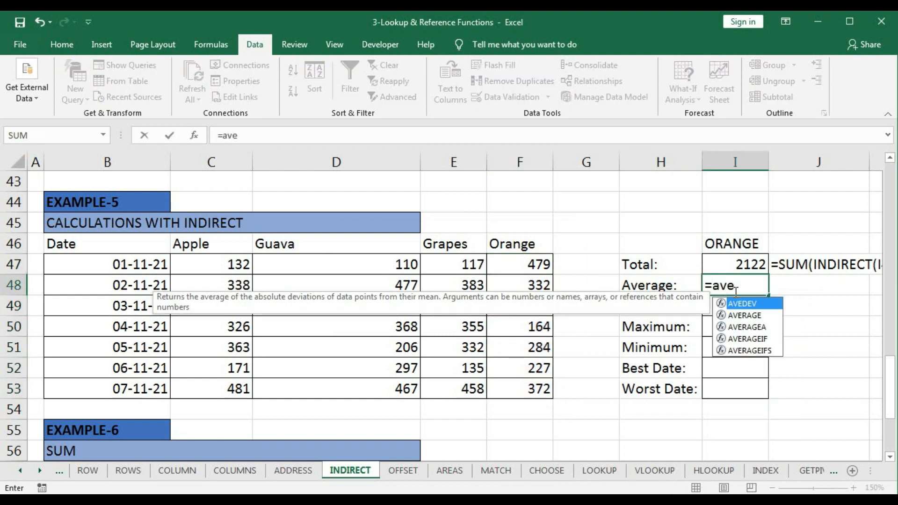
key("Down")
key("Tab")
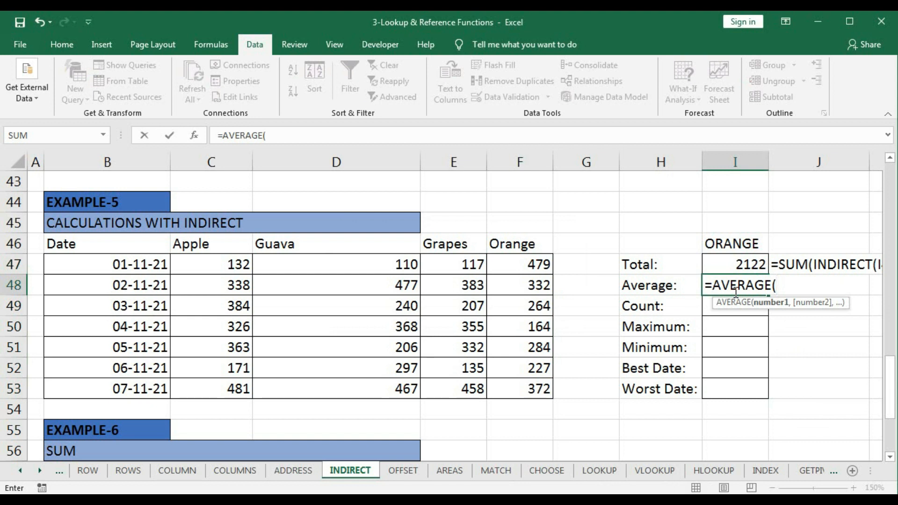
type("ind")
key("Down")
key("Down")
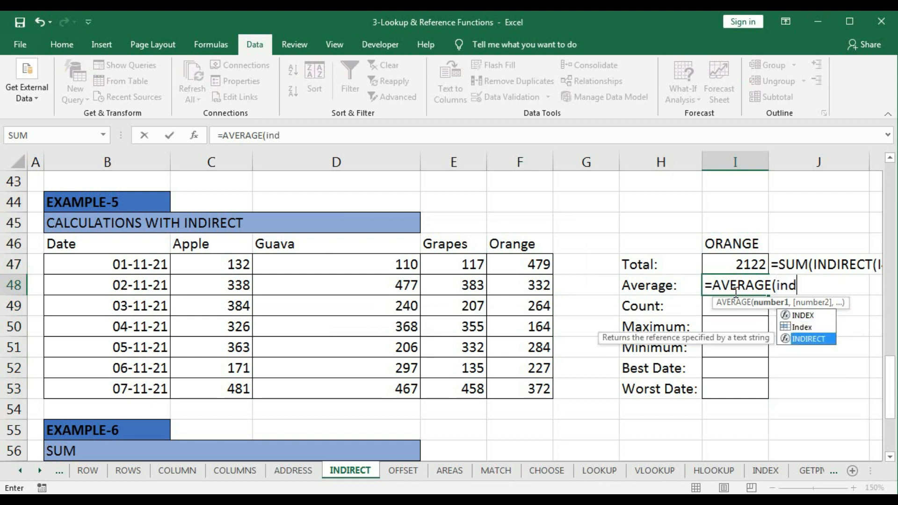
key("Tab")
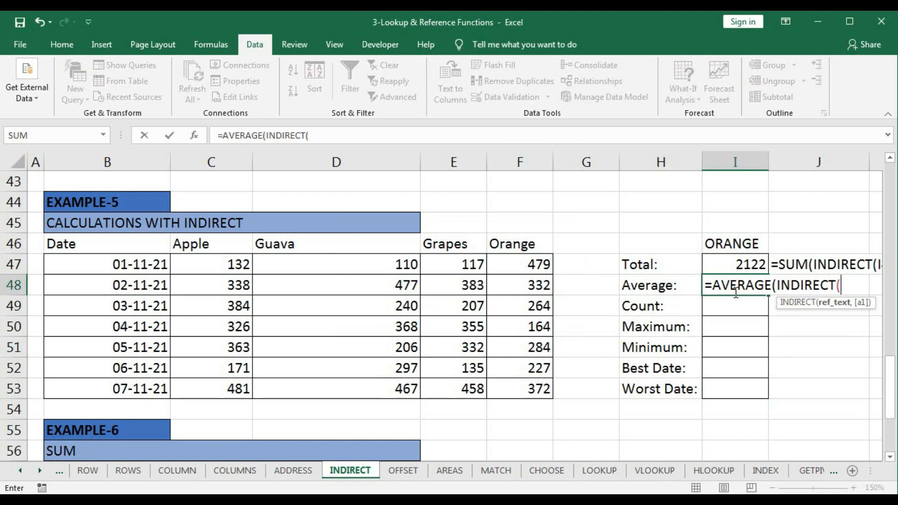
left_click(737, 243)
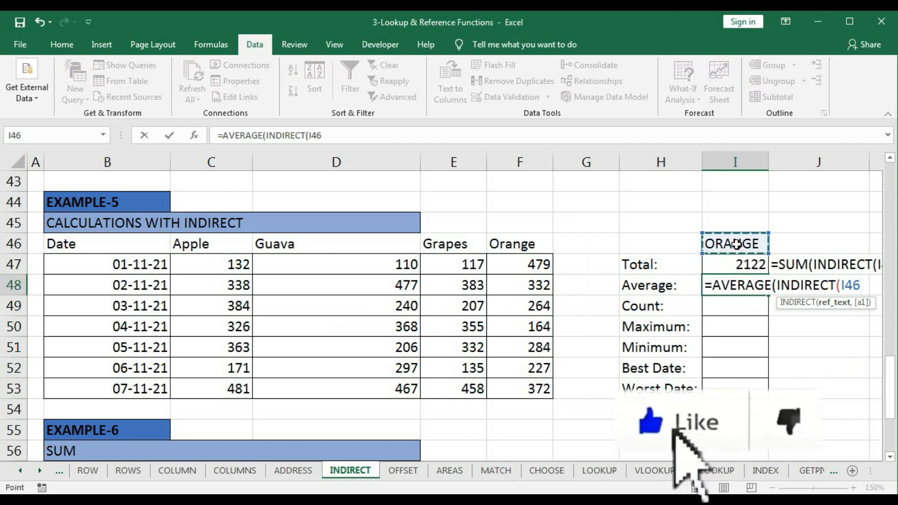
type("))")
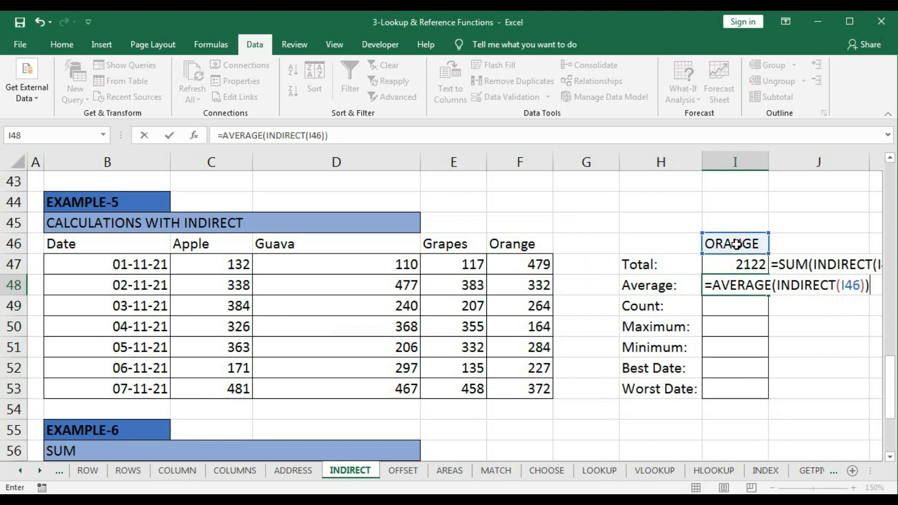
key("Return")
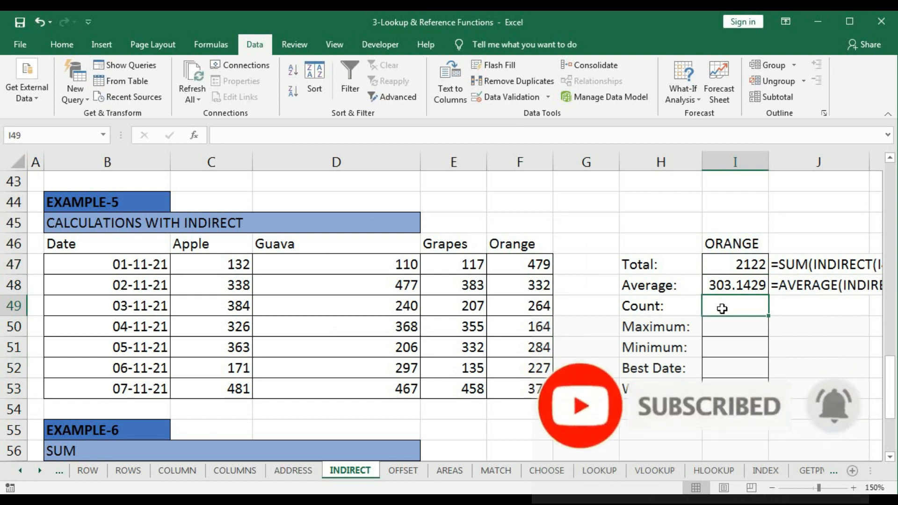
- Enter =COUNT(INDIRECT(I46)) in I49 for the count
type("=co")
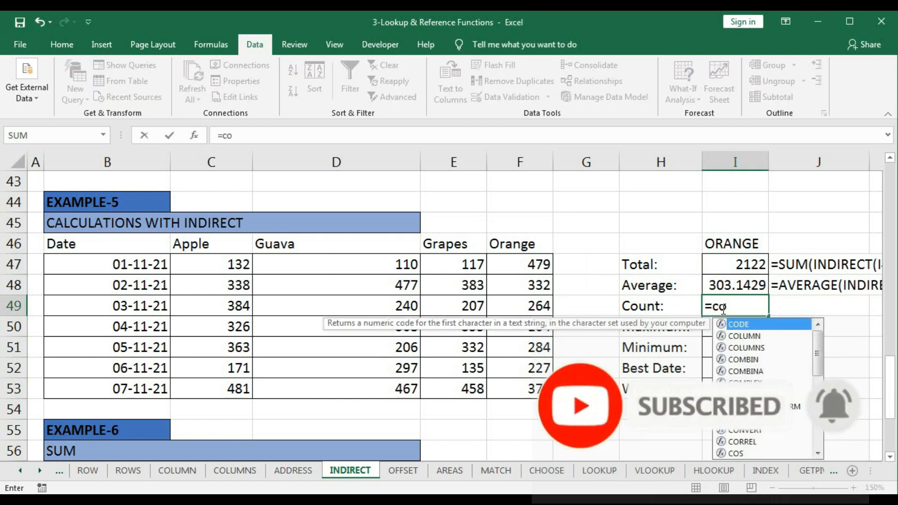
type("u")
key("Tab")
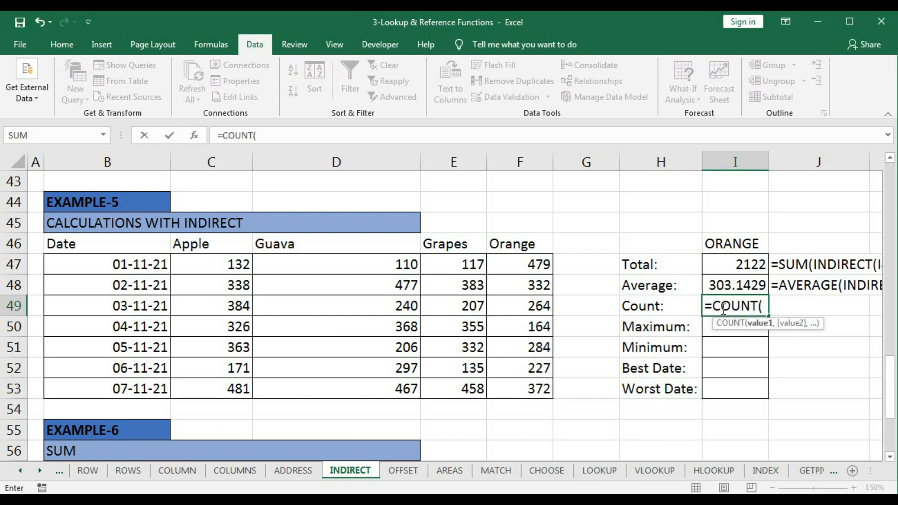
type("ind")
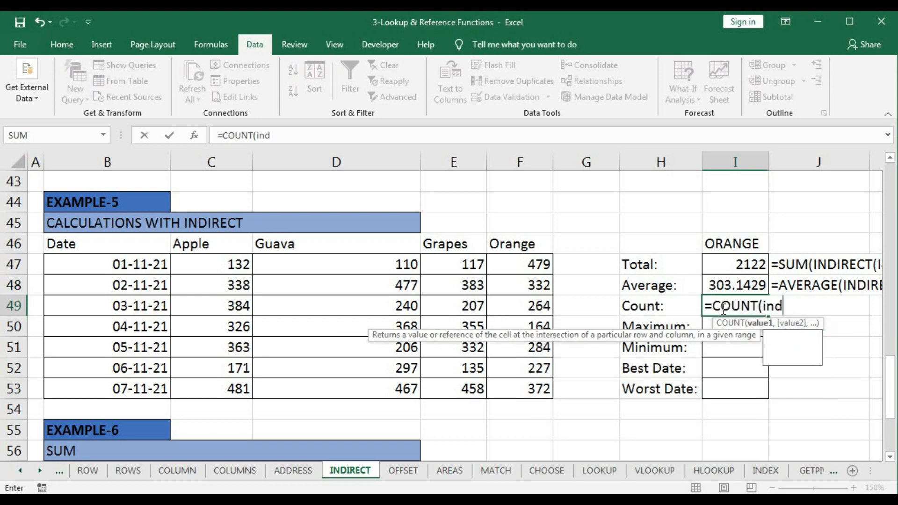
key("Tab")
left_click(725, 243)
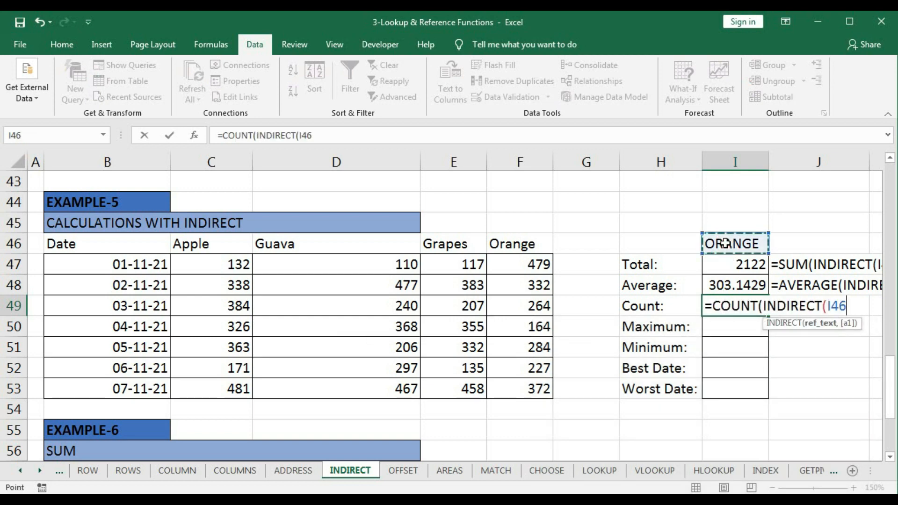
type("))")
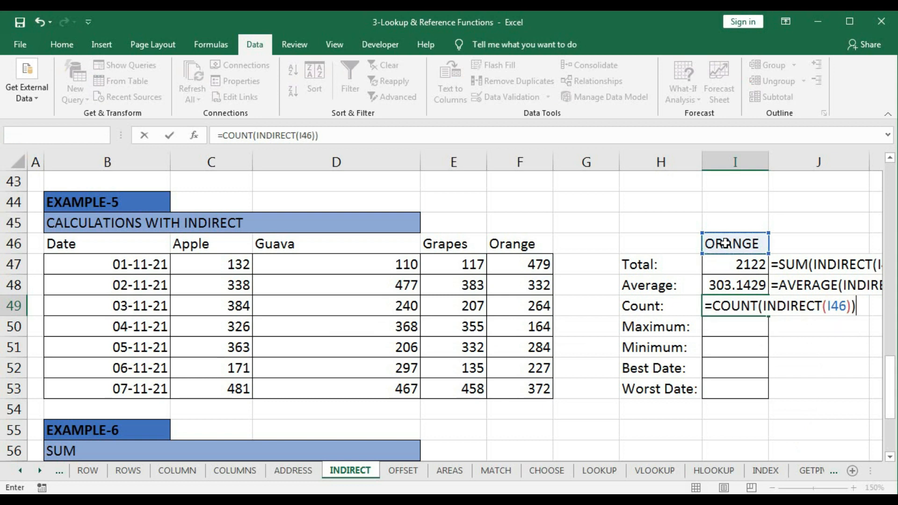
key("Return")
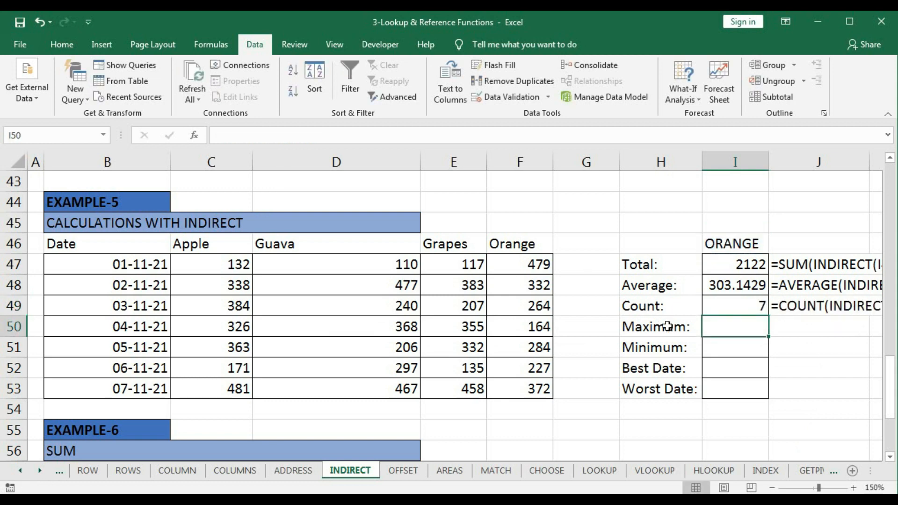
- Enter =MAX(INDIRECT(I46)) in I50 for the maximum
type("=")
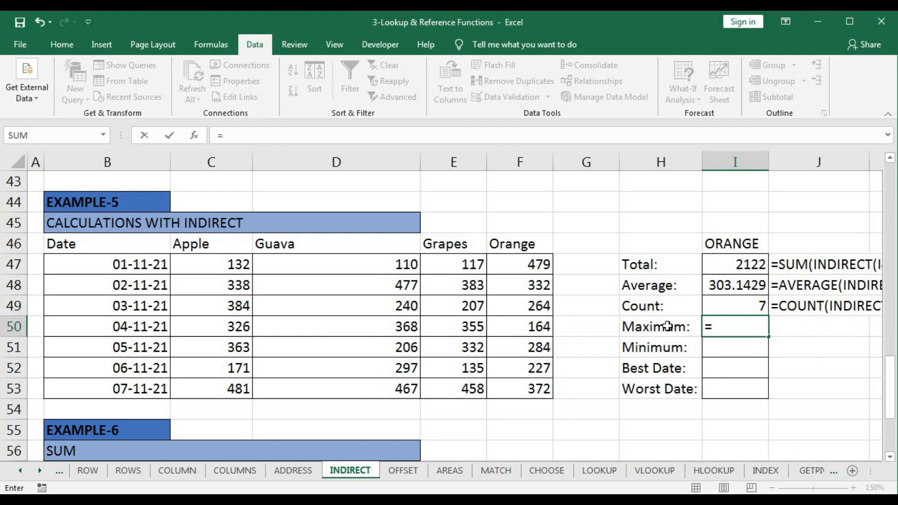
type("max")
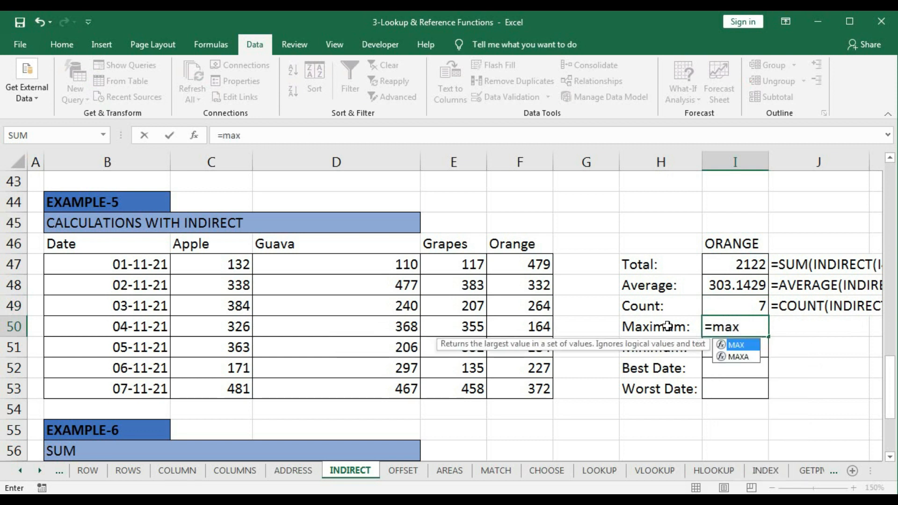
key("Tab")
type("indi")
key("Tab")
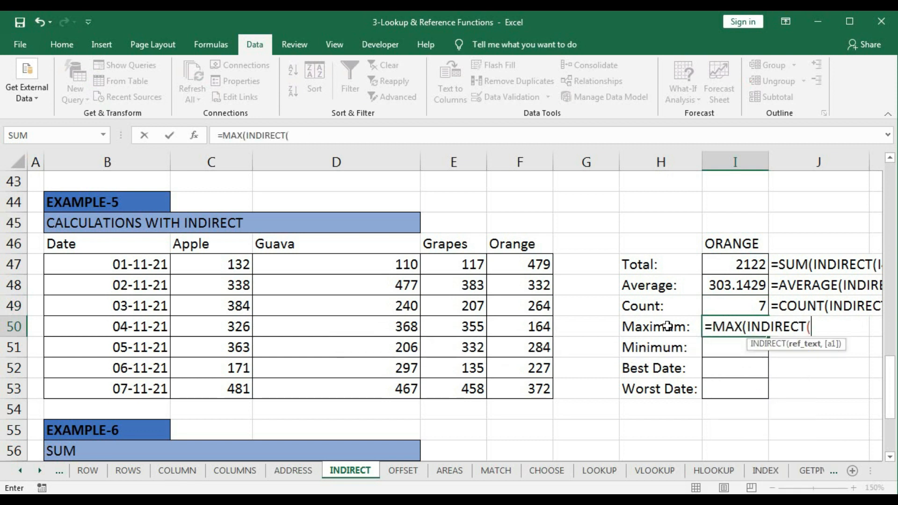
left_click(723, 242)
type("))")
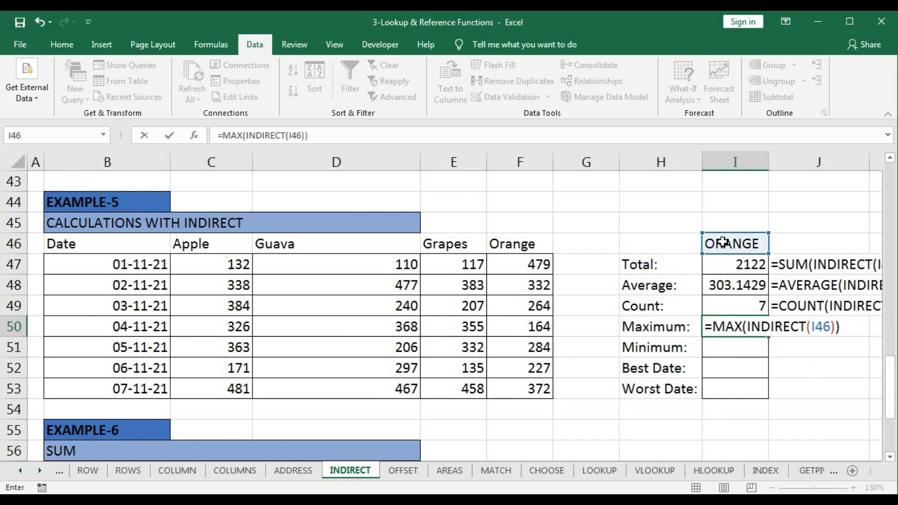
key("Return")
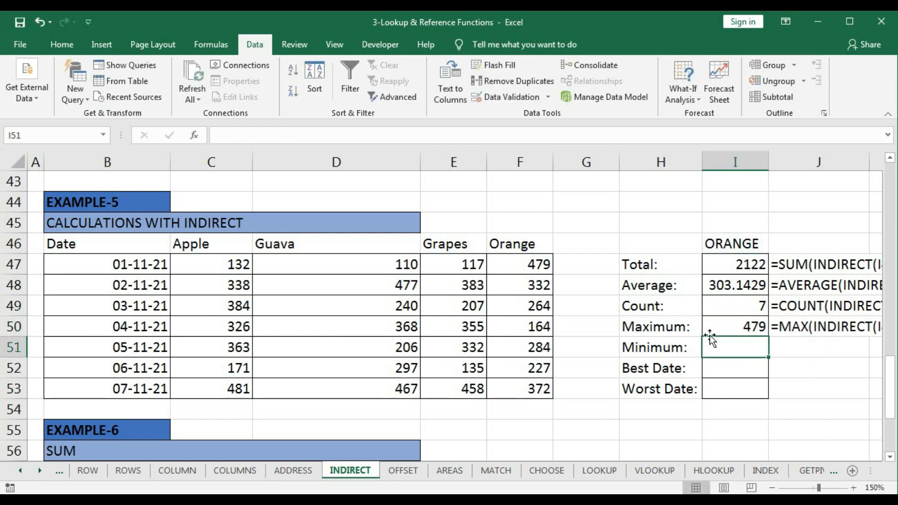
- Enter =MIN(INDIRECT(I46)) in I51 for the minimum
type("=")
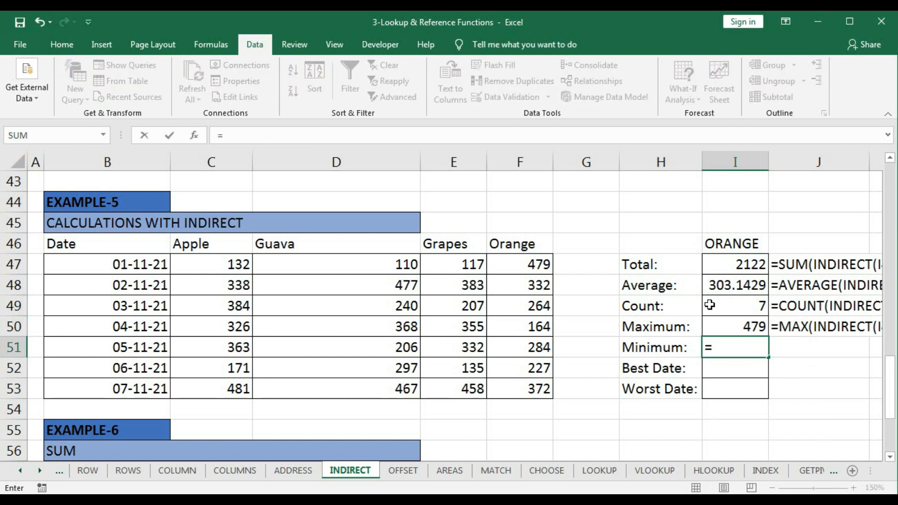
type("min")
key("Tab")
type("indi")
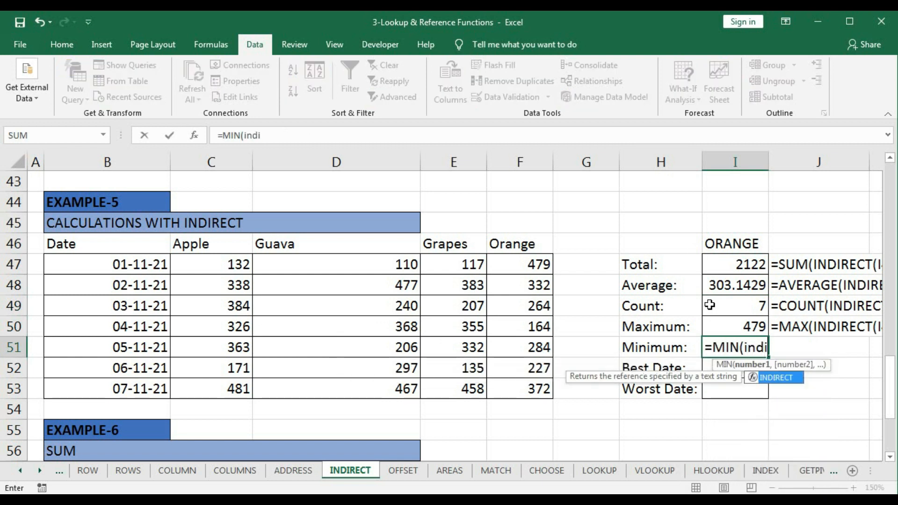
key("Tab")
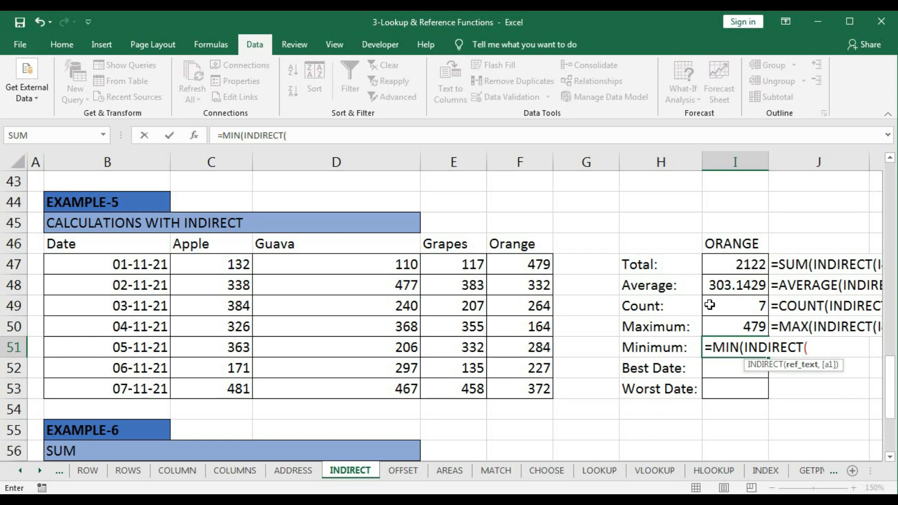
left_click(724, 243)
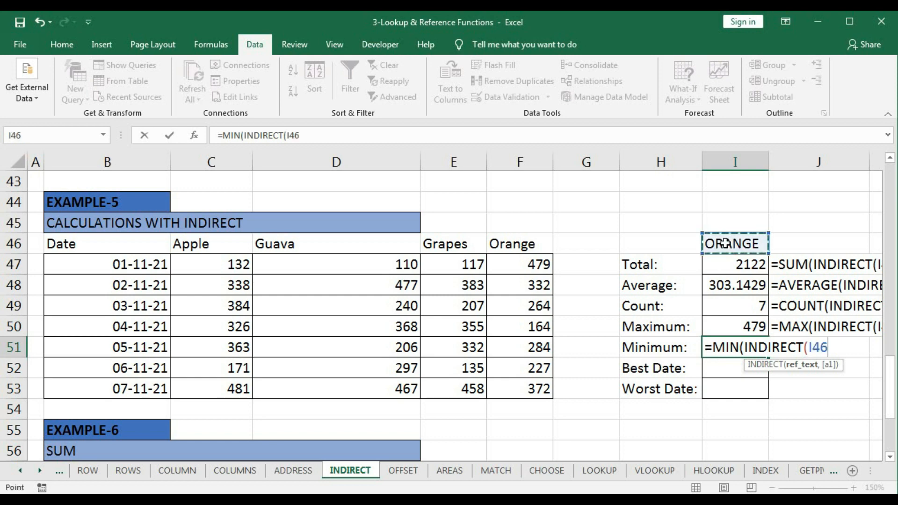
type("))")
key("Return")
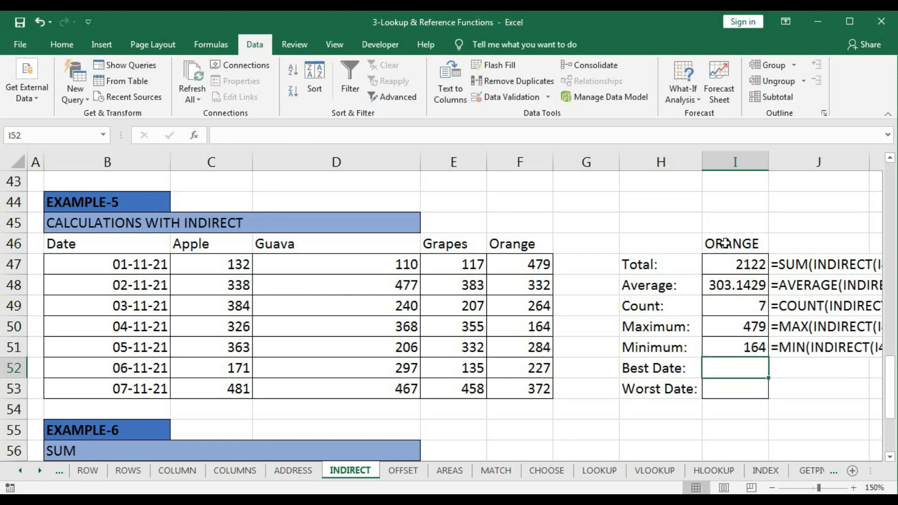
- Start the Best Date formula in I52 with =INDEX(DATE,MATCH(I50, using the dates in B47:B53 and the maximum as lookup value
type("=")
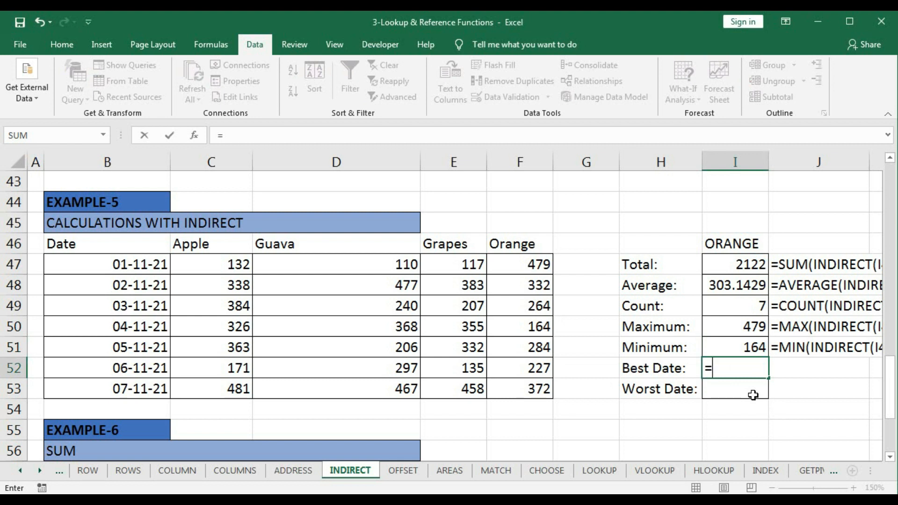
type("in")
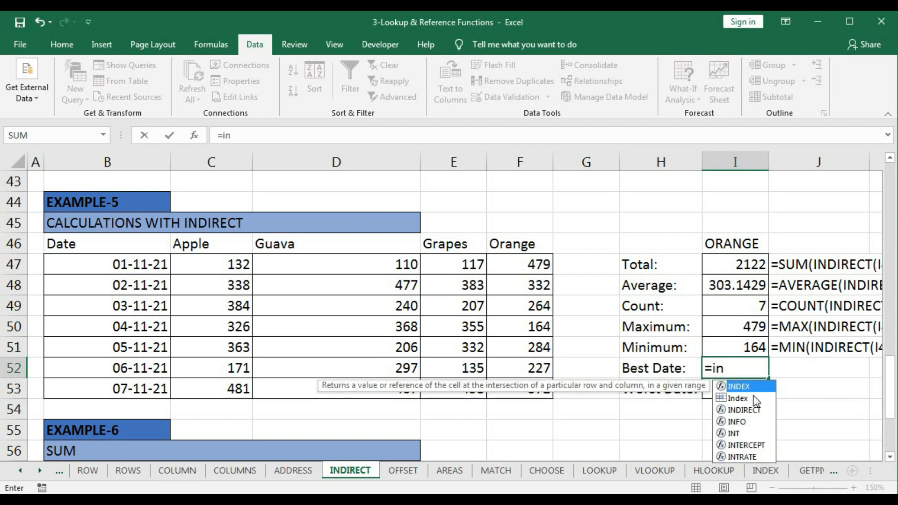
key("Tab")
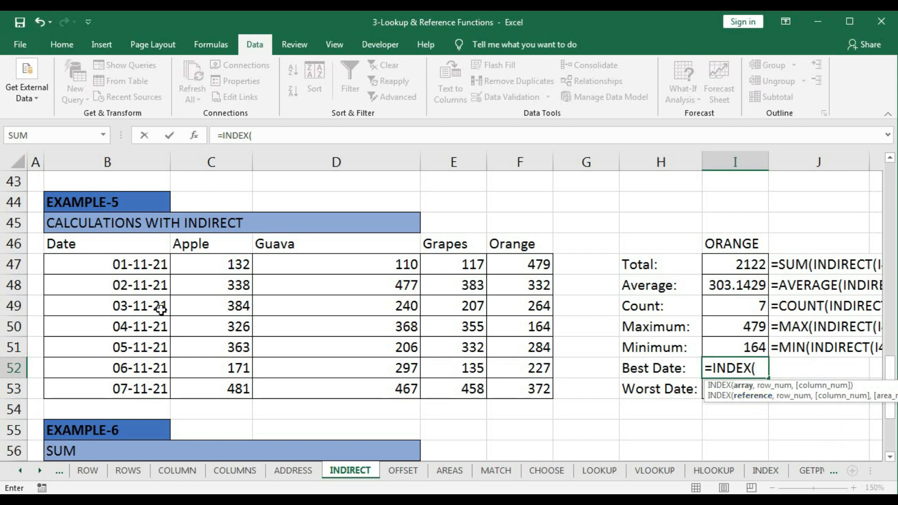
left_click_drag(132, 264, 133, 380)
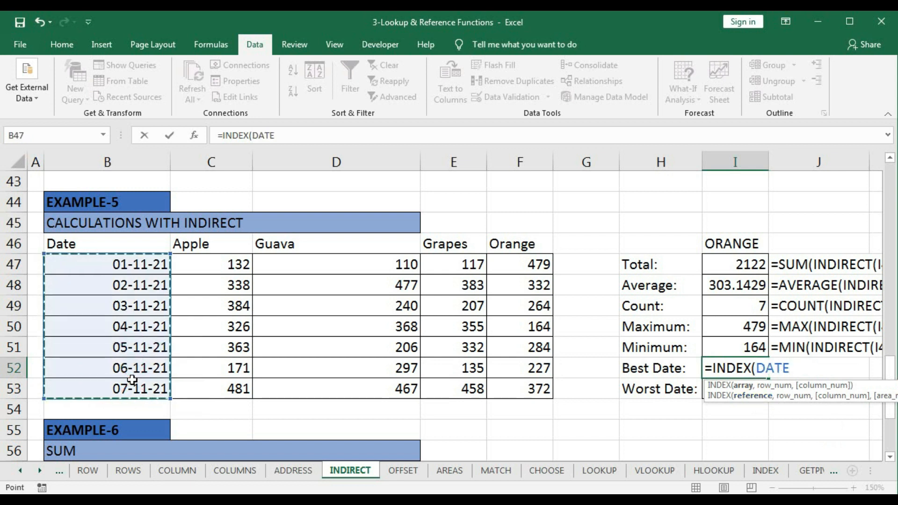
type(",")
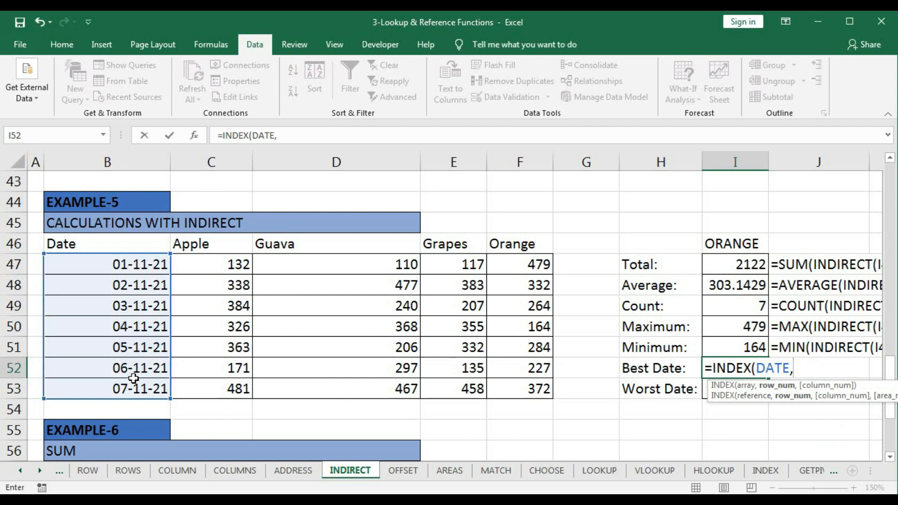
type("ma")
key("Tab")
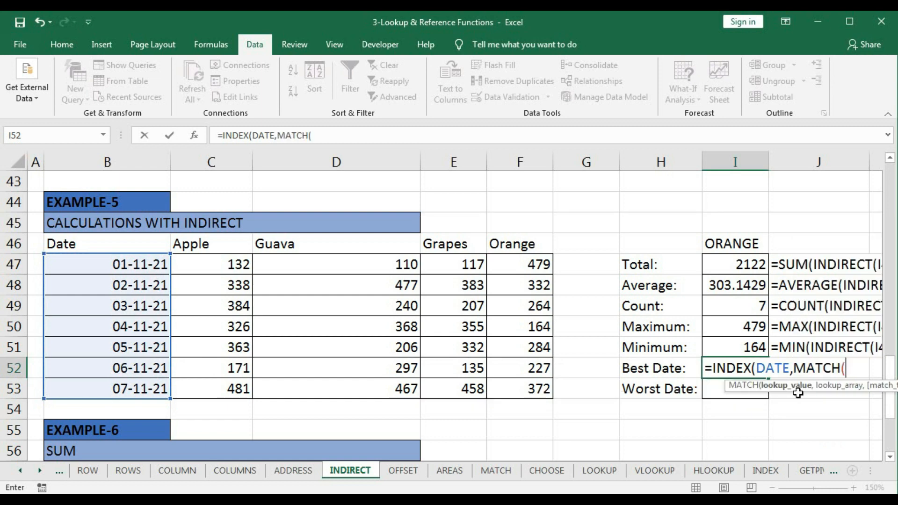
left_click(734, 326)
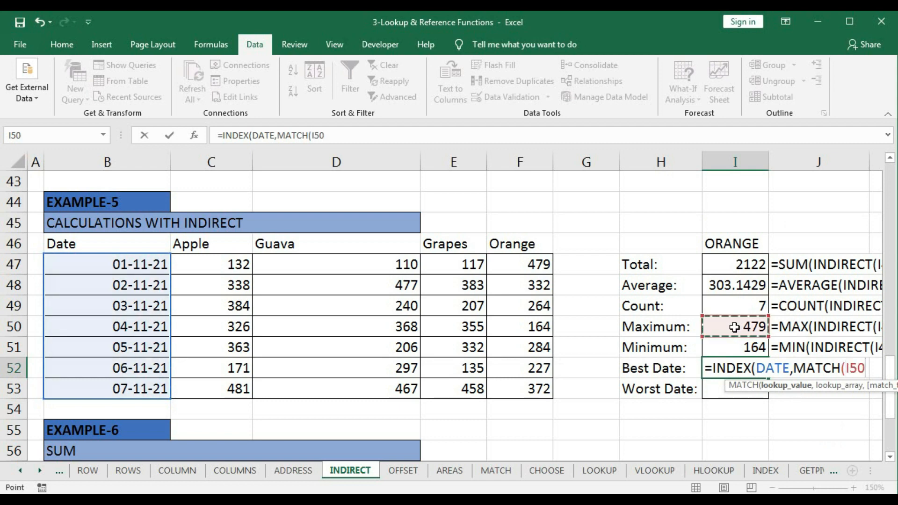
type(",")
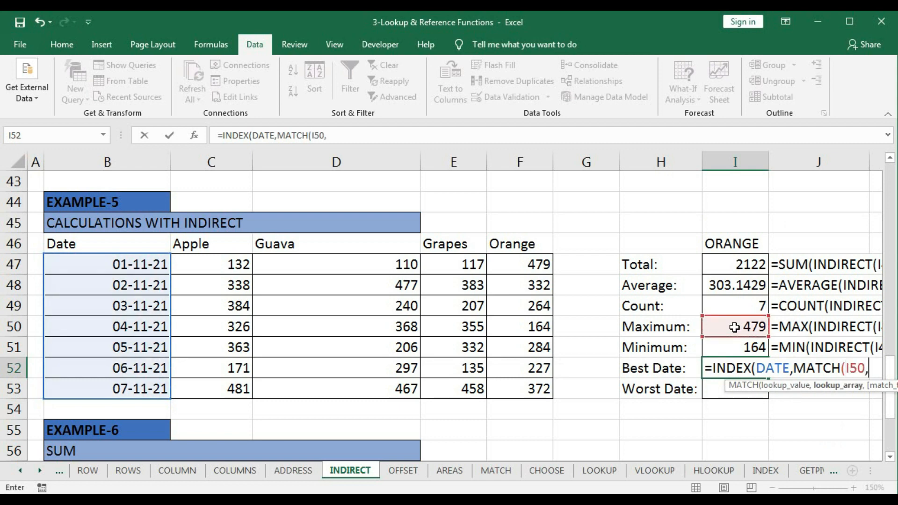
- Complete the Best Date formula as =INDEX(DATE,MATCH(I50,INDIRECT(I46),0)) with an exact match
left_click(737, 244)
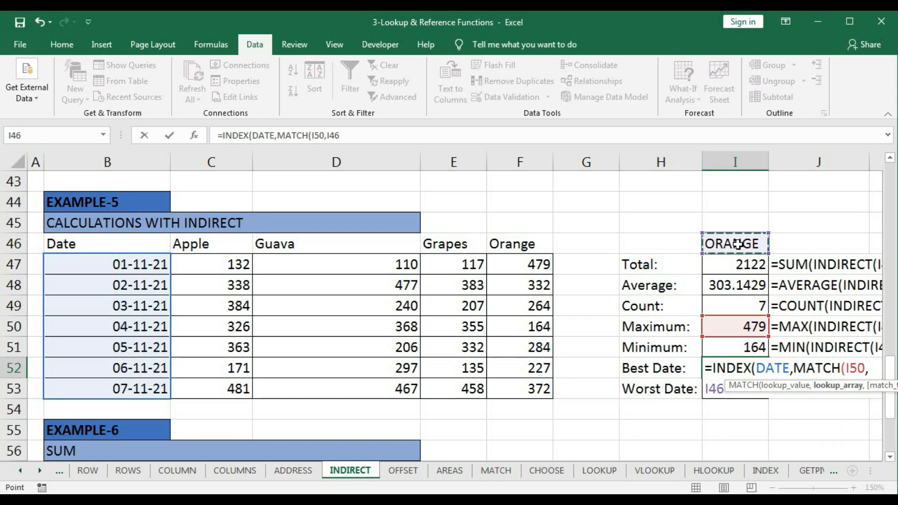
left_click(706, 388)
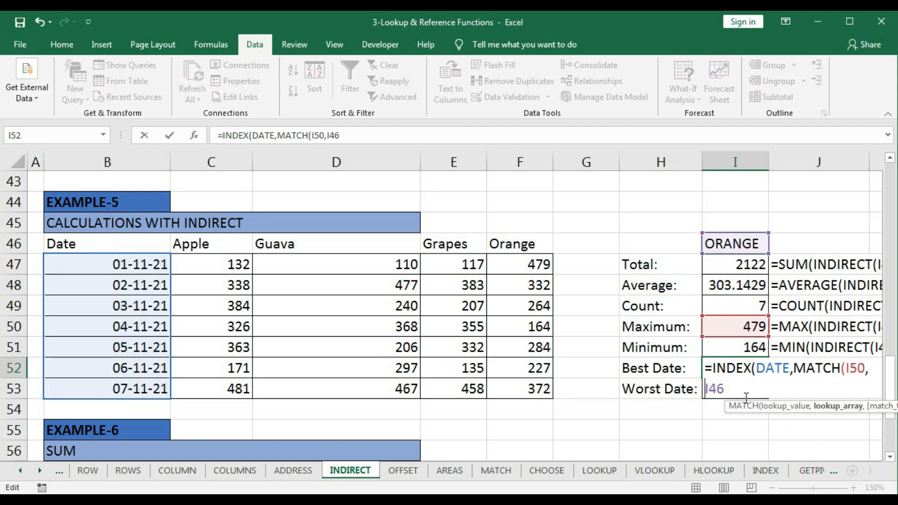
type("indi")
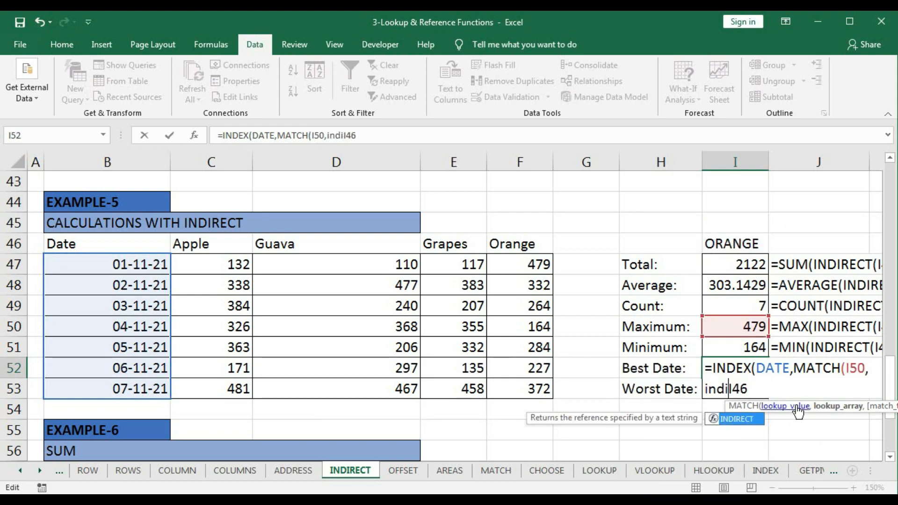
key("Tab")
left_click(797, 391)
type(")")
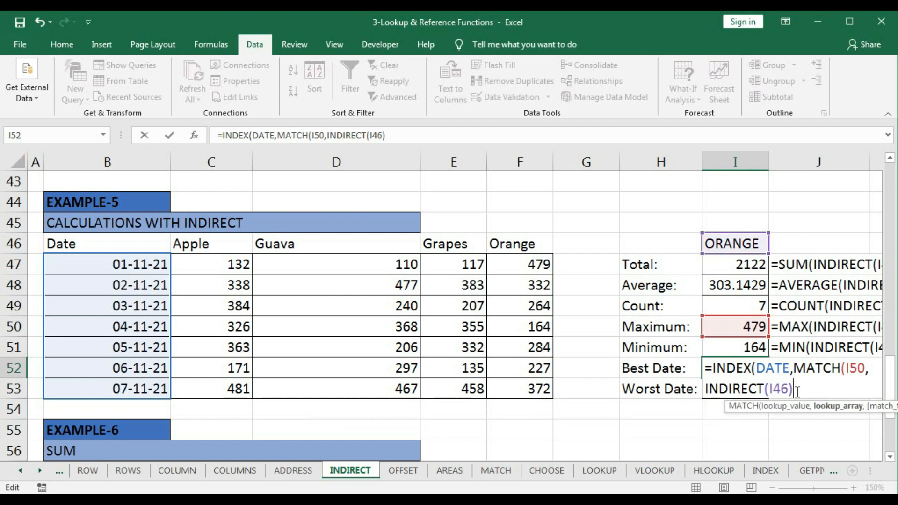
type(",")
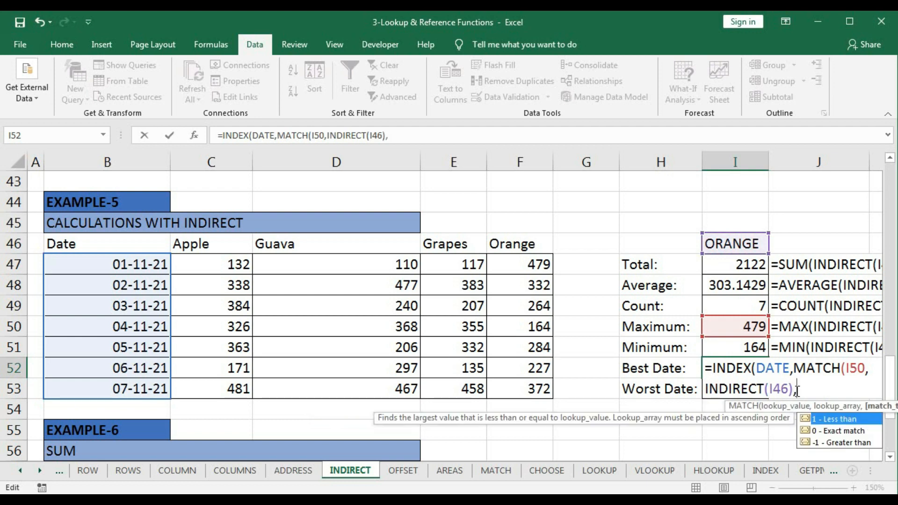
type("0")
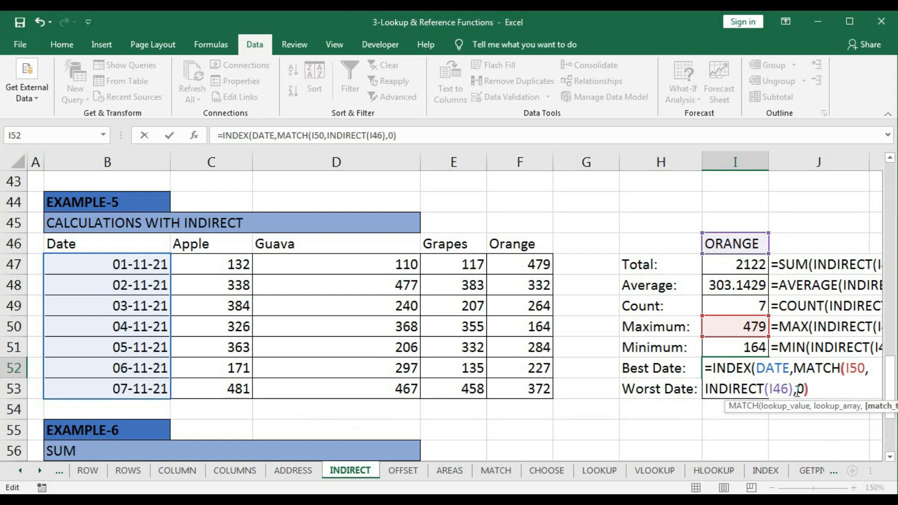
type("))")
key("Return")
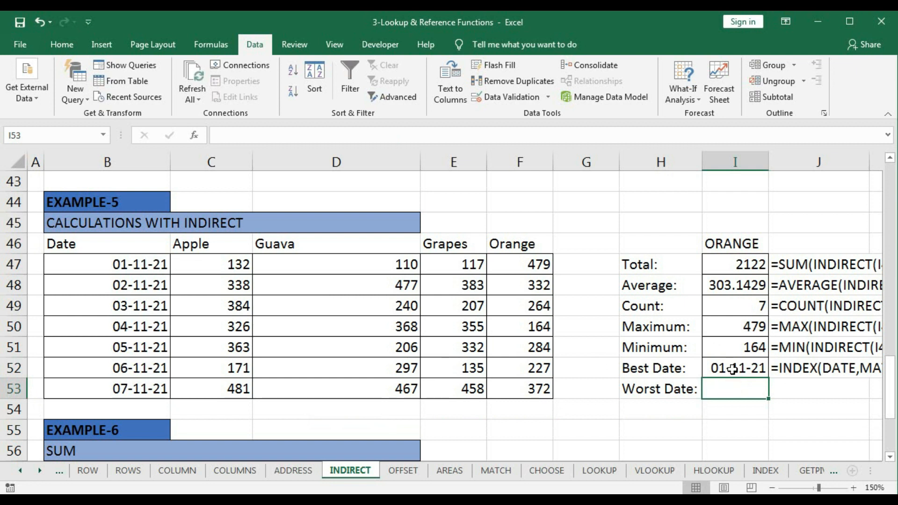
- Start the Worst Date formula in I53 with =INDEX(DATE,MATCH(I51, using the dates in B47:B53 and the minimum as lookup value
left_click(735, 348)
left_click(733, 386)
type("=in")
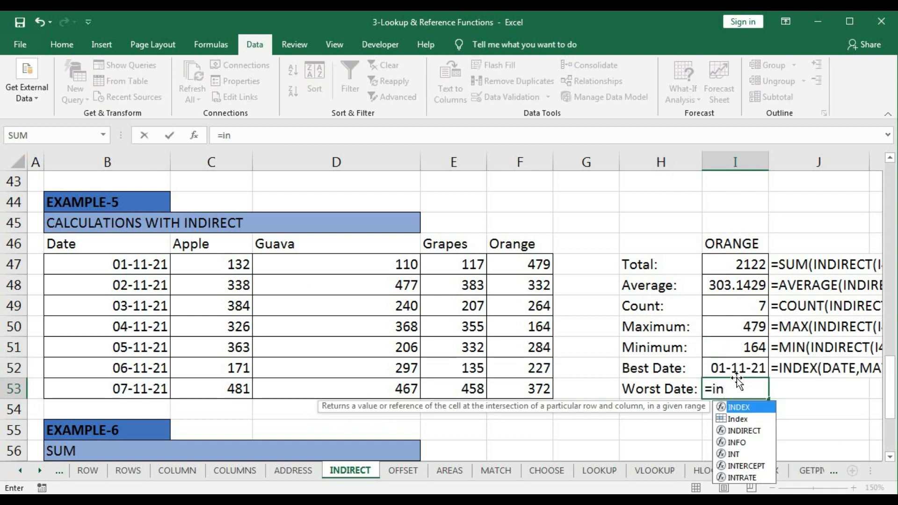
key("Tab")
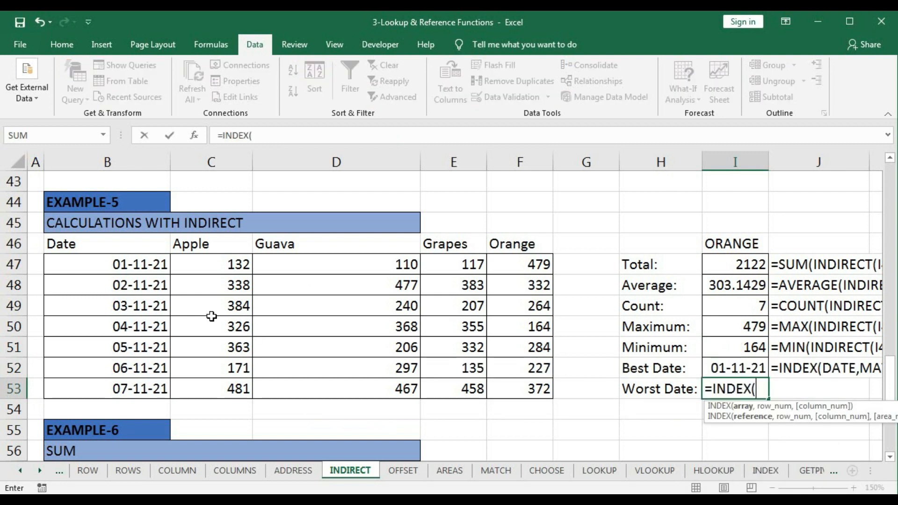
left_click_drag(138, 264, 126, 385)
type(",")
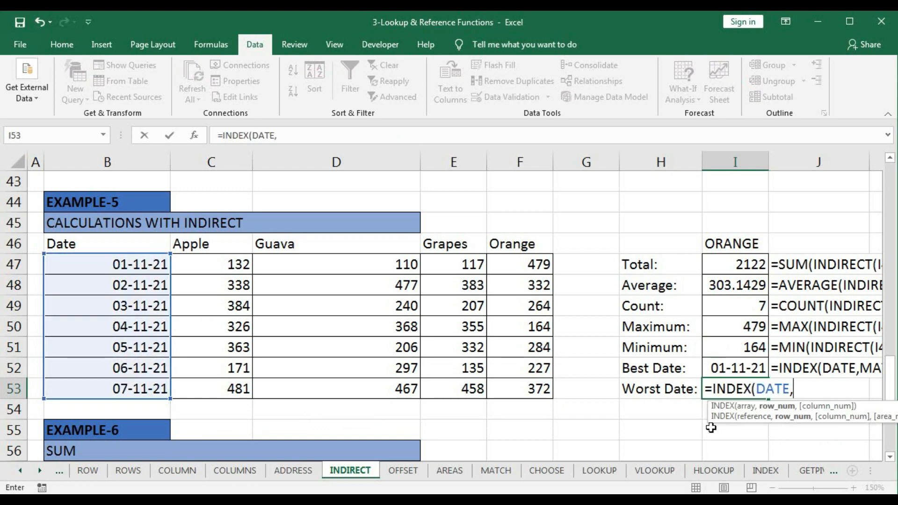
type("ma")
key("Tab")
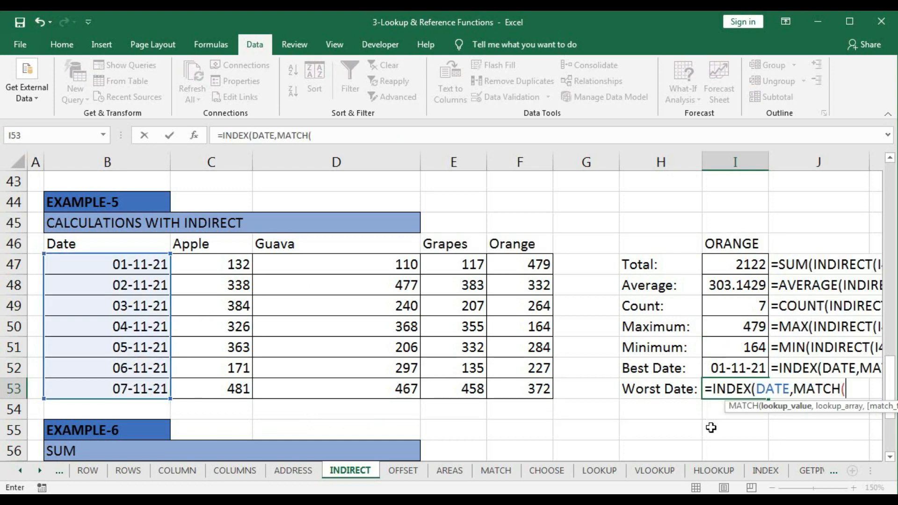
left_click(744, 348)
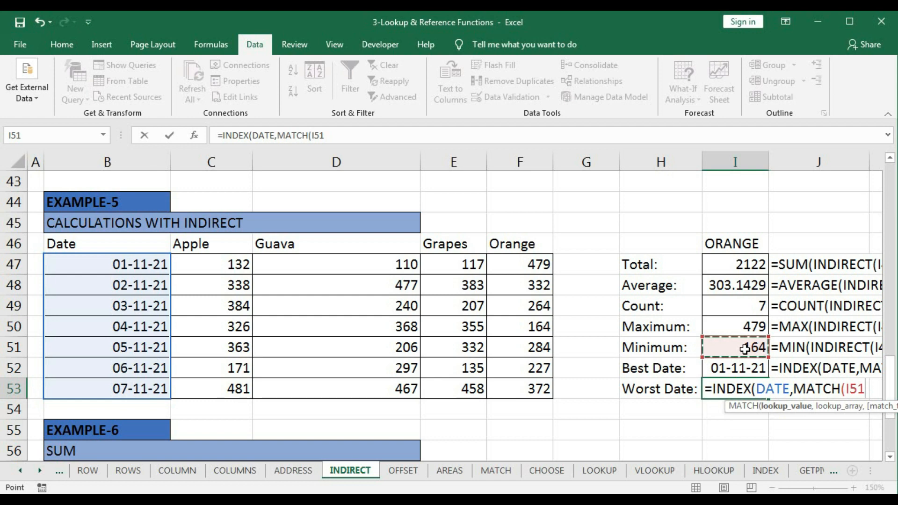
type(",")
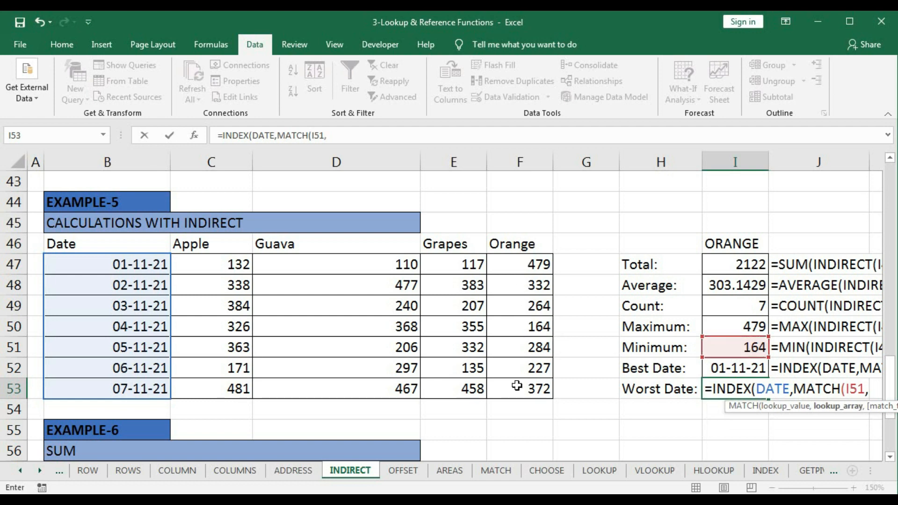
type("ind")
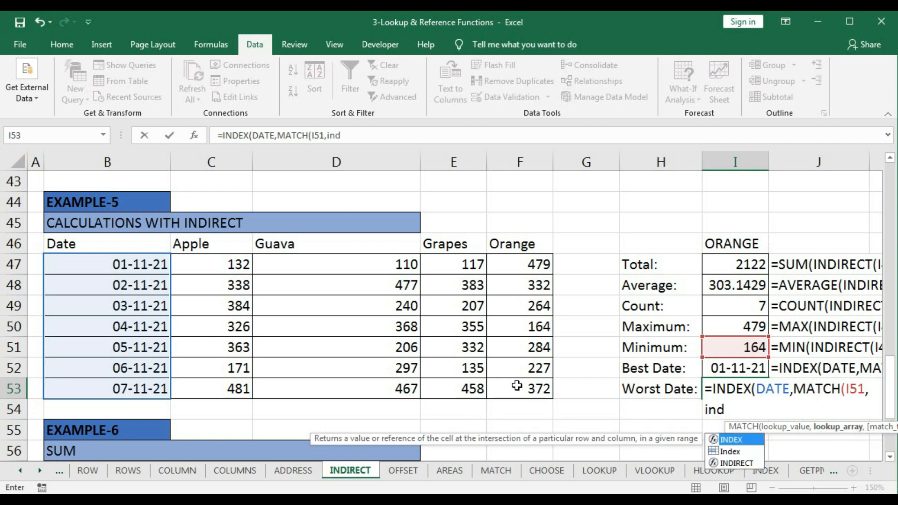
- Complete the Worst Date formula as =INDEX(DATE,MATCH(I51,INDIRECT(I46),0)) with an exact match
key("Down")
key("Down")
key("Tab")
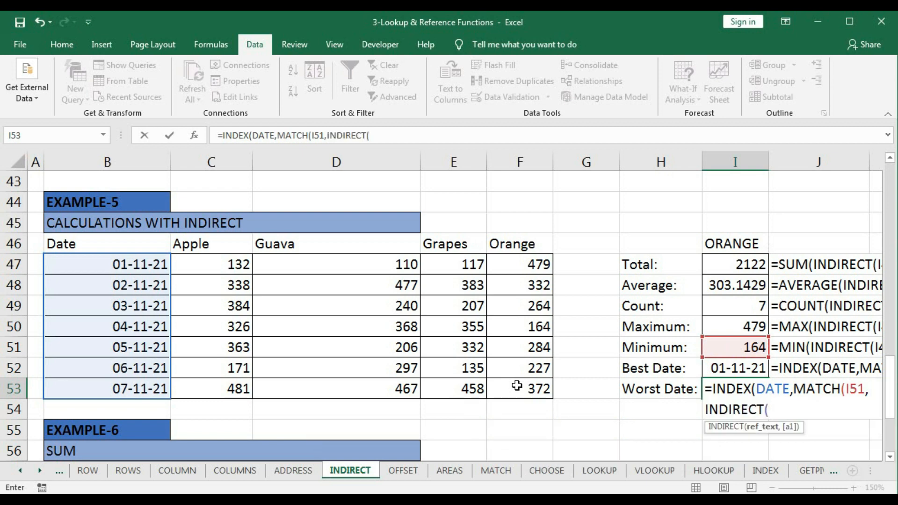
left_click(737, 244)
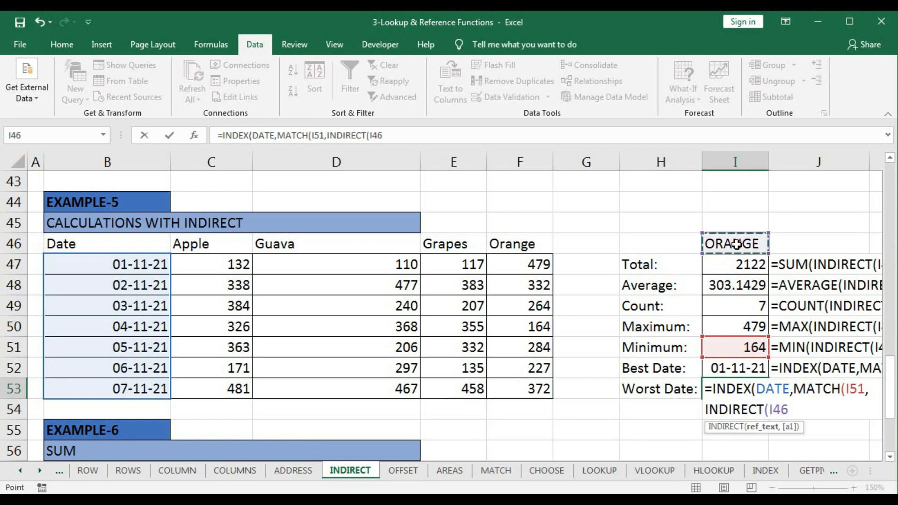
type("),")
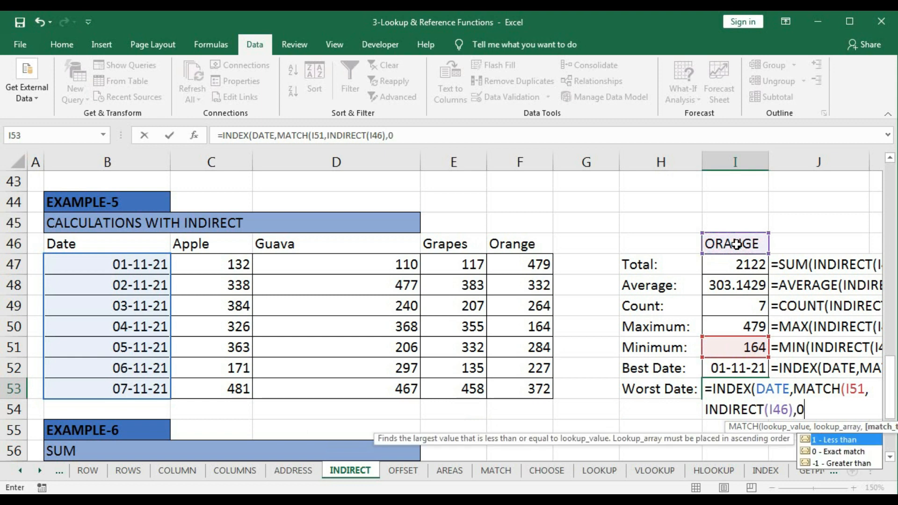
type("0))")
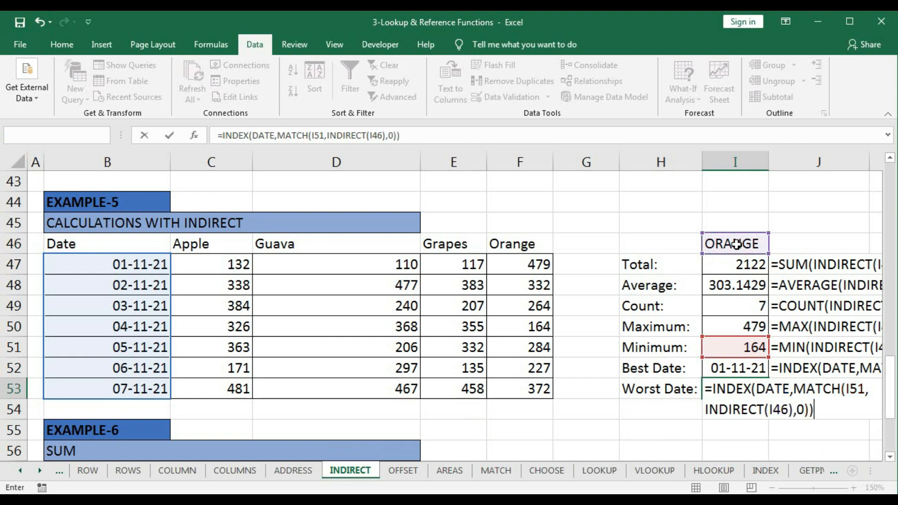
key("Return")
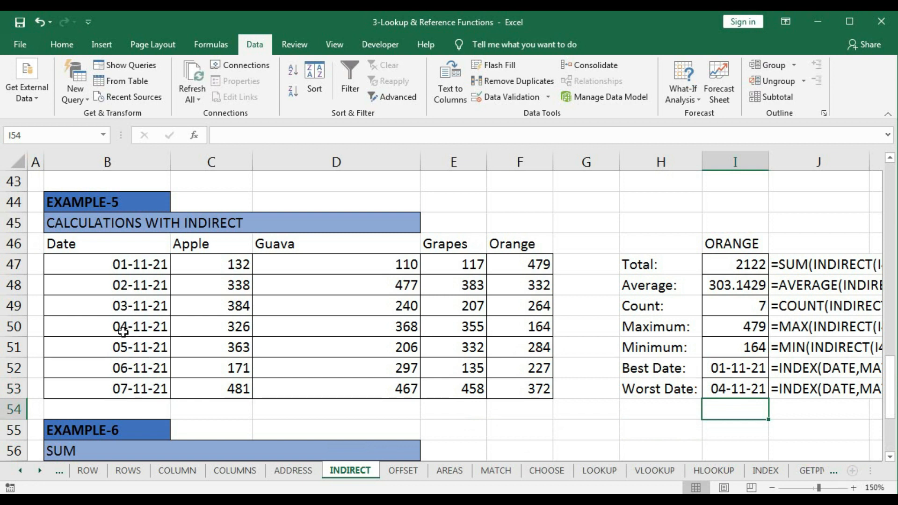
- Test the calculations by switching the fruit in I46 to APPLE and GUAVA and returning it to ORANGE
left_click(654, 418)
left_click(760, 245)
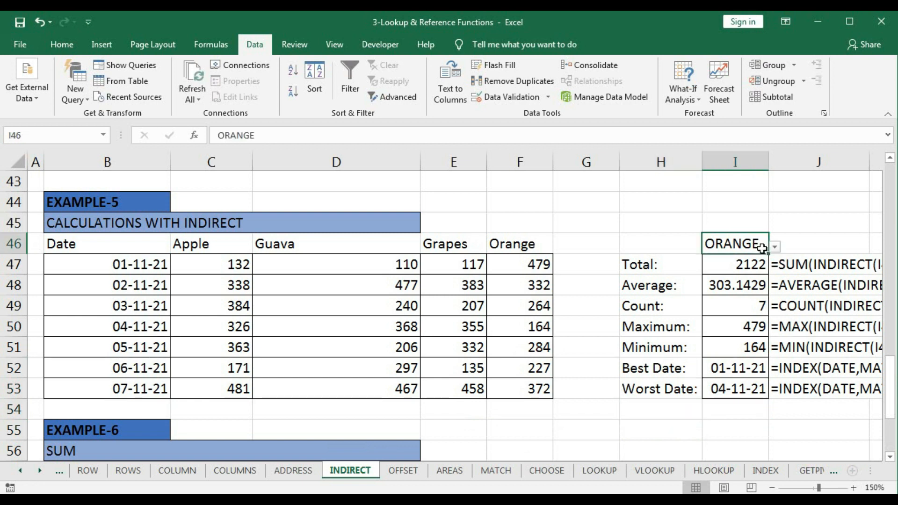
left_click(775, 247)
left_click(745, 259)
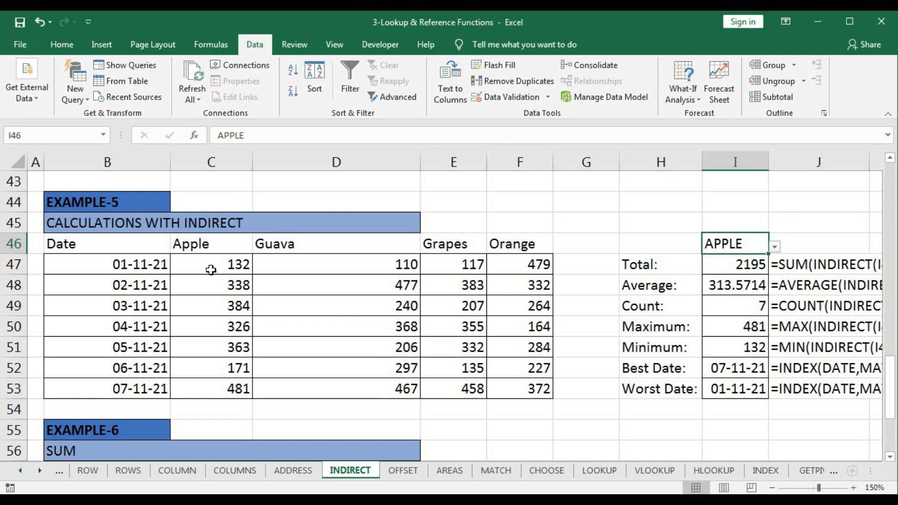
left_click(775, 246)
left_click(718, 303)
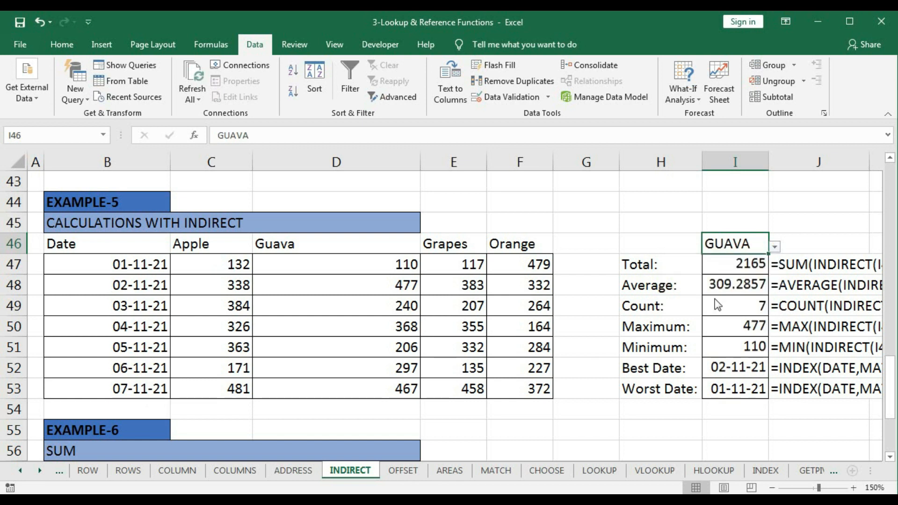
left_click(775, 246)
left_click(723, 303)
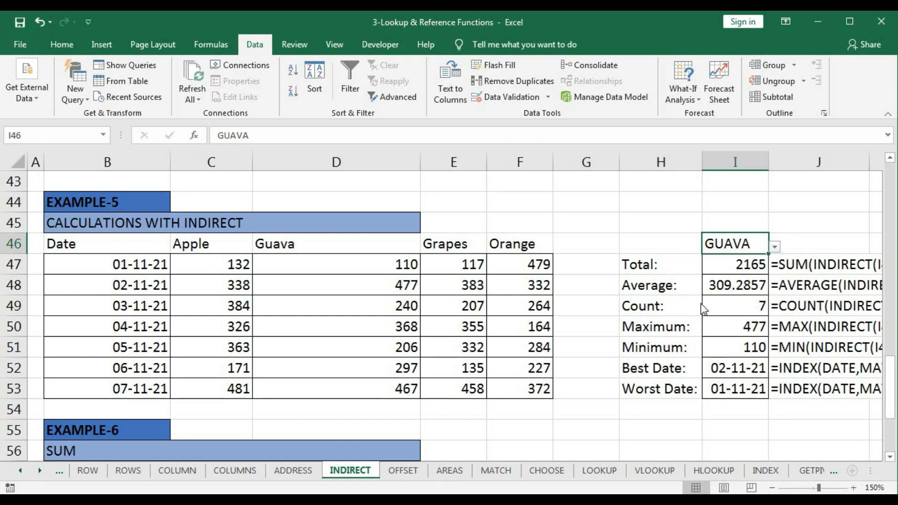
left_click(774, 246)
left_click(720, 274)
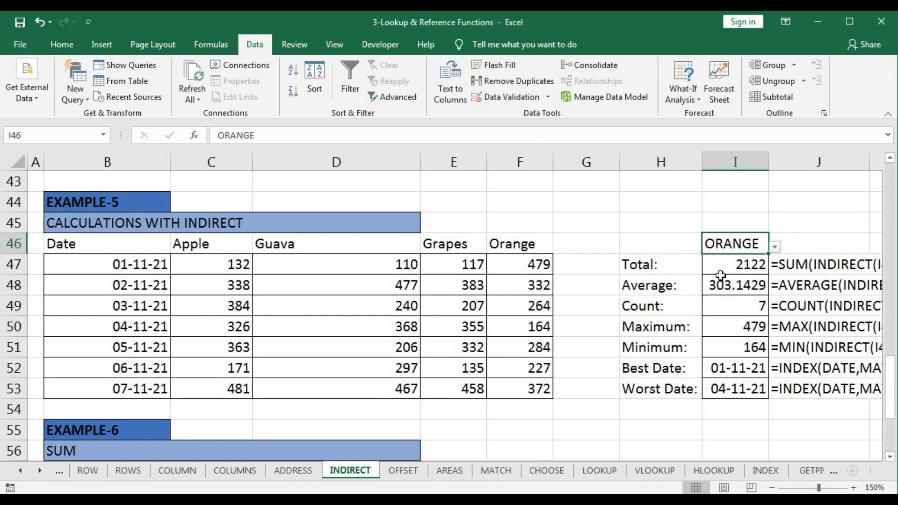
- Clear the Amt-2 and Amt-1 totals in D63 and C63 of Example-6
scroll(720, 275, "down", 4)
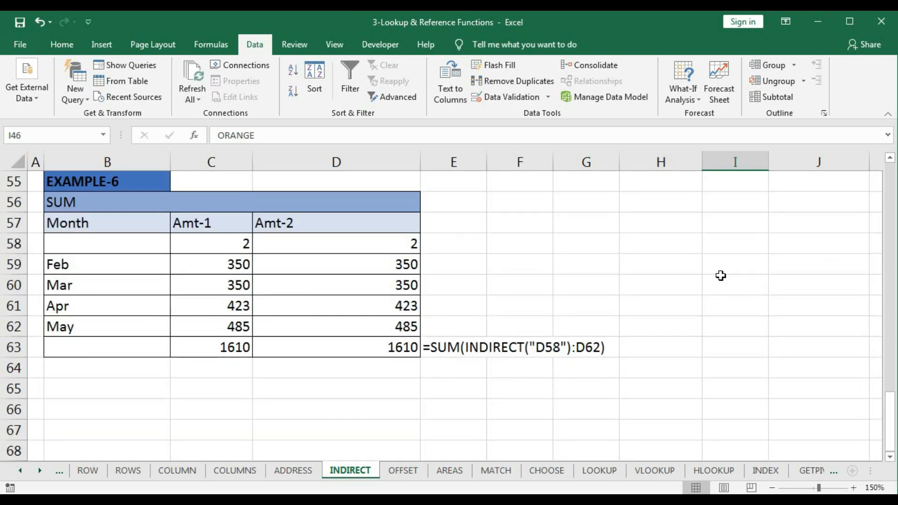
left_click(418, 346)
key("Delete")
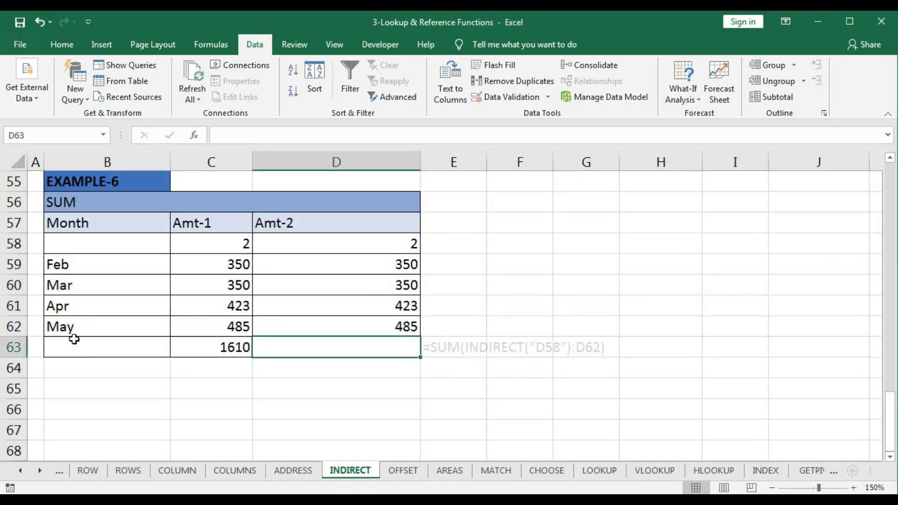
left_click(237, 346)
key("Delete")
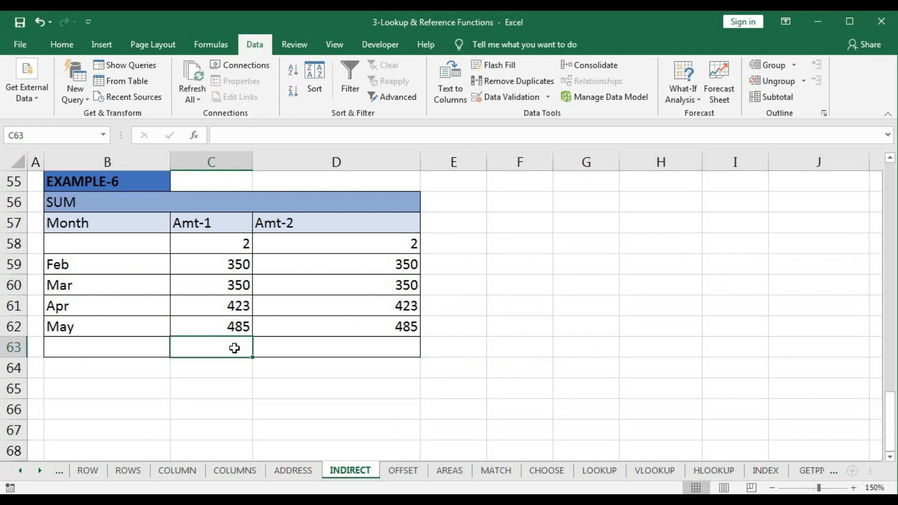
- Total the Amt-1 column of Example-6 in C63 with =SUM(C58:C62)
type("=SUM(")
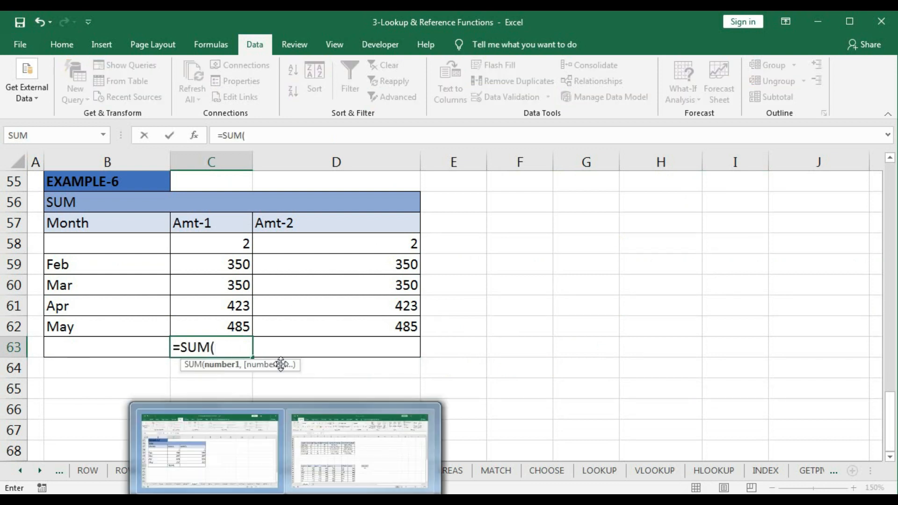
left_click_drag(237, 249, 231, 322)
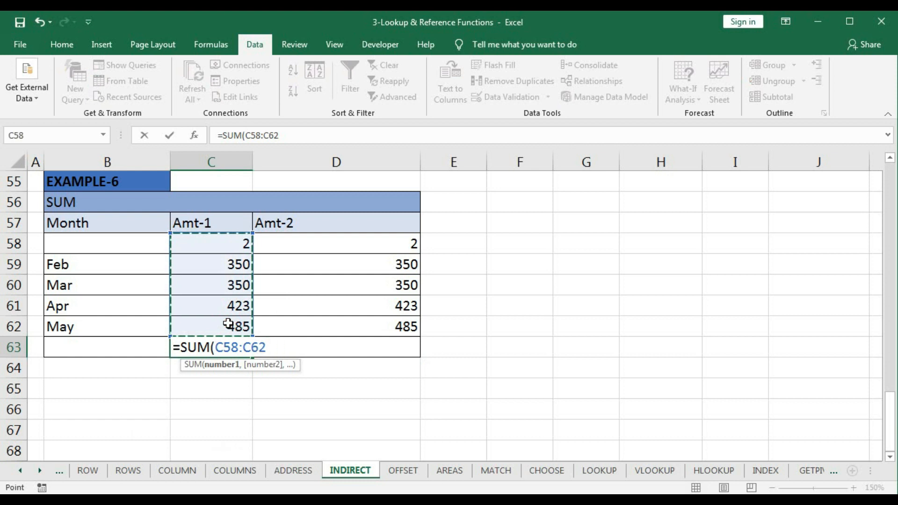
type(")")
key("Return")
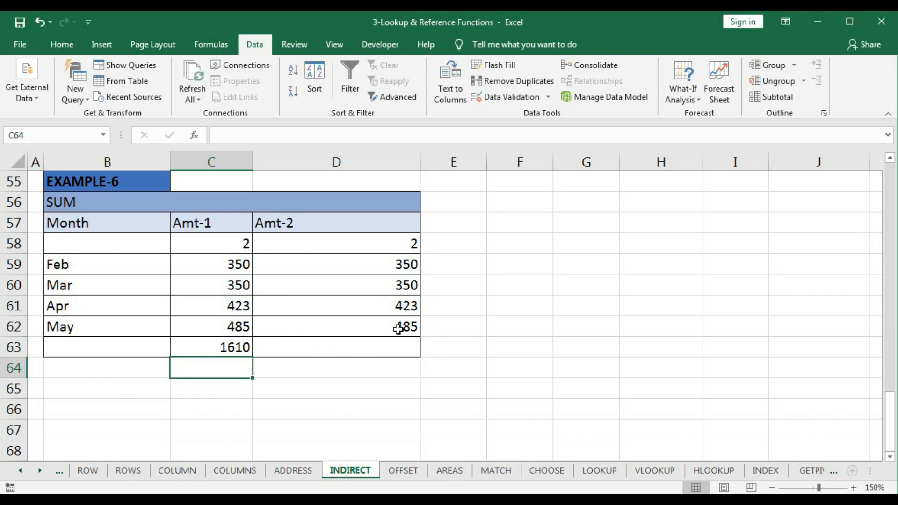
- Start the Amt-2 total in D63 by nesting INDIRECT inside SUM, as =SUM(INDIRECT(
left_click(346, 347)
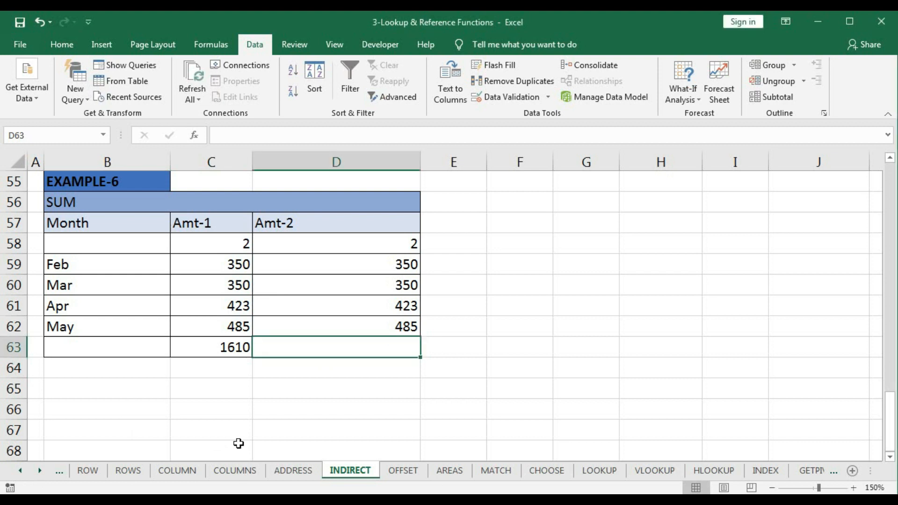
type("=")
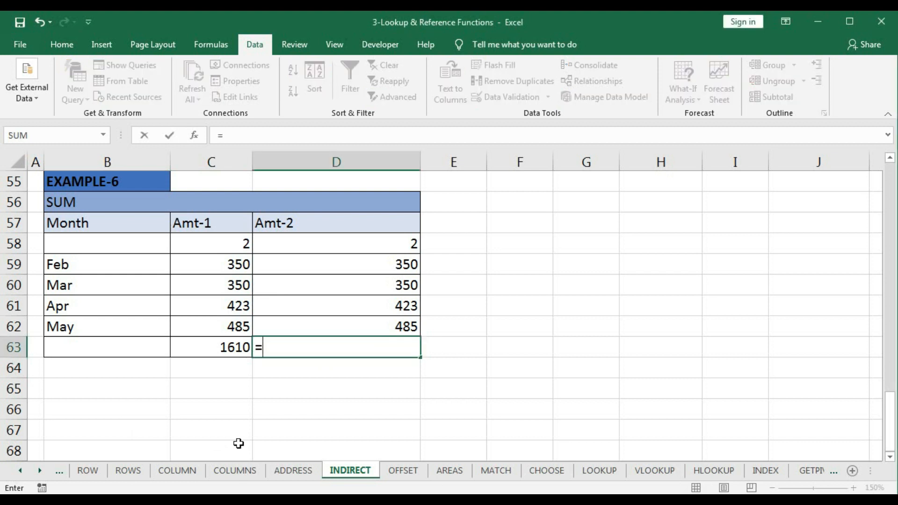
type("sum")
key("Tab")
type("i")
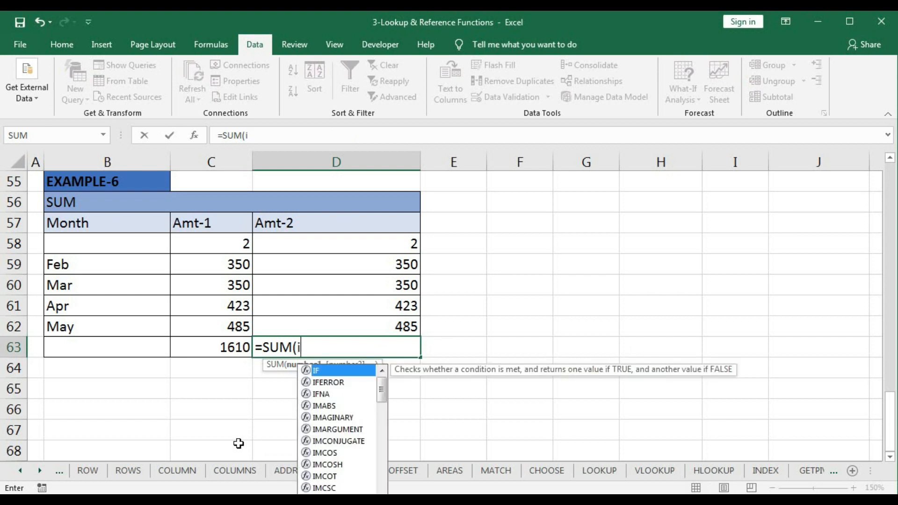
type("ndi")
key("Tab")
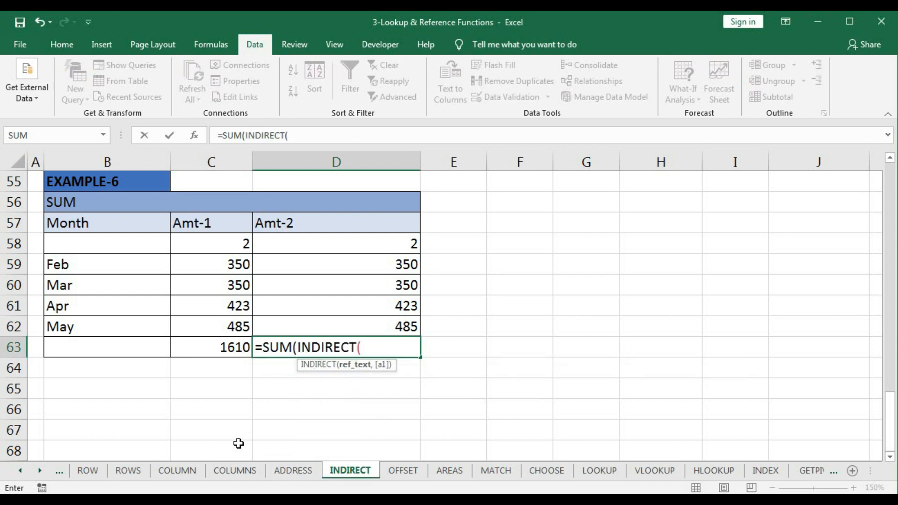
- Complete the Amt-2 total formula as =SUM(INDIRECT("D58"):D62), fixing the range start as text and referencing D62 directly
type("\"D58")
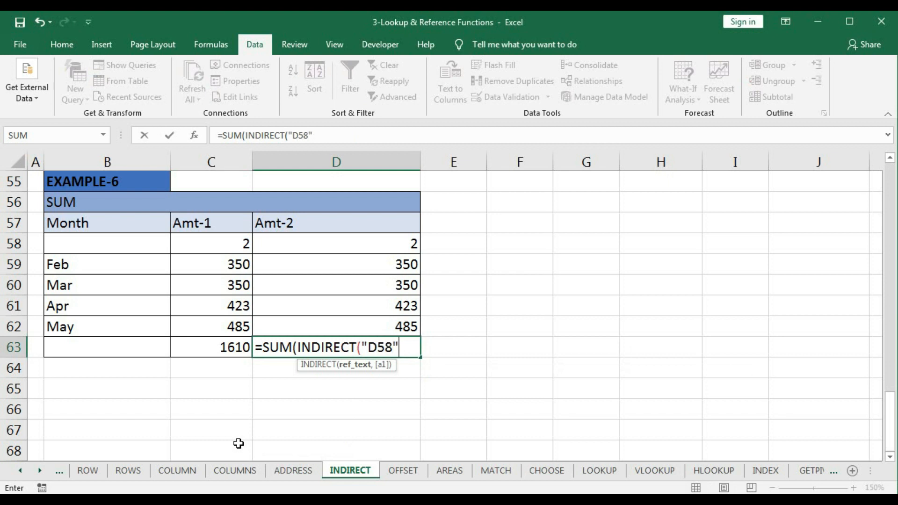
type("):")
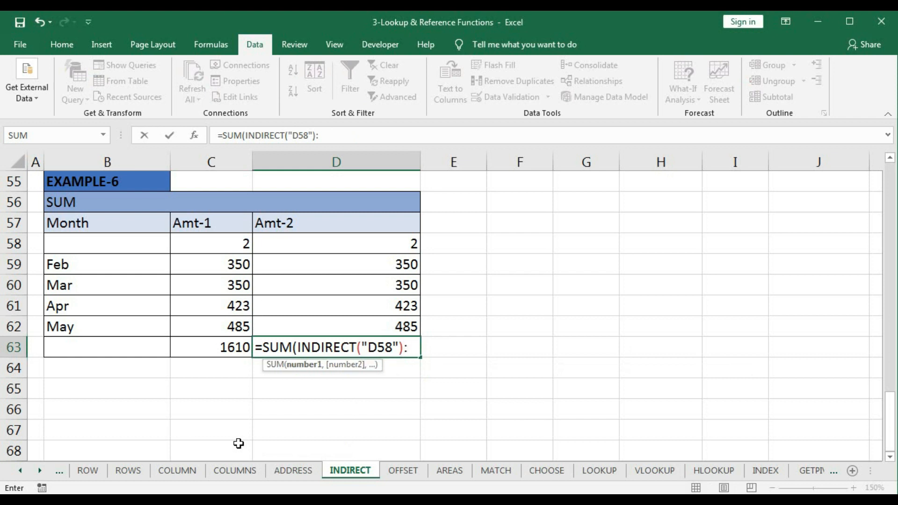
left_click(346, 325)
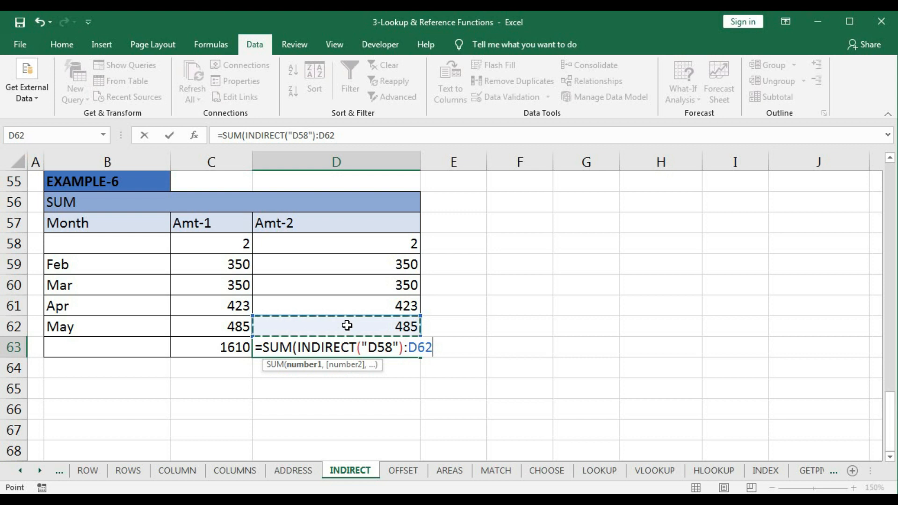
type(")")
key("Return")
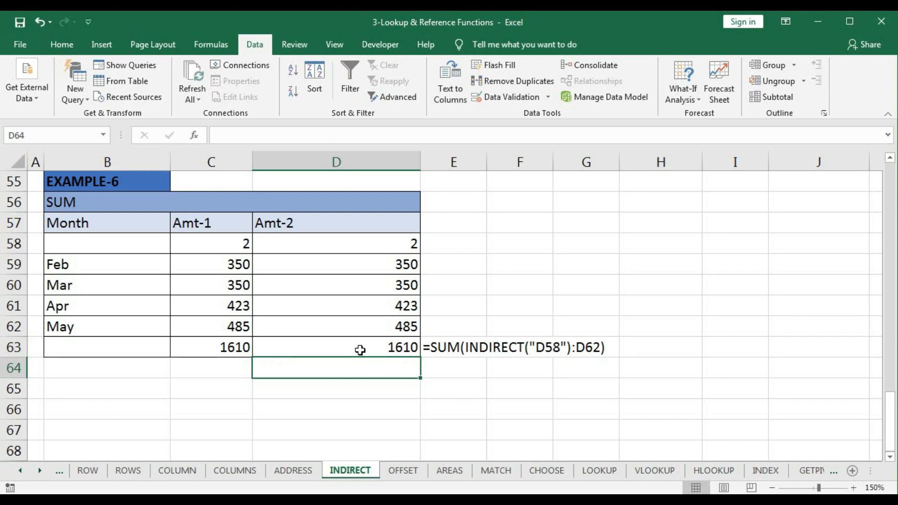
- Return to Example-1 near the start of the sheet and select the first INDIRECT formula in D12
scroll(359, 349, "up", 3)
scroll(360, 349, "up", 6)
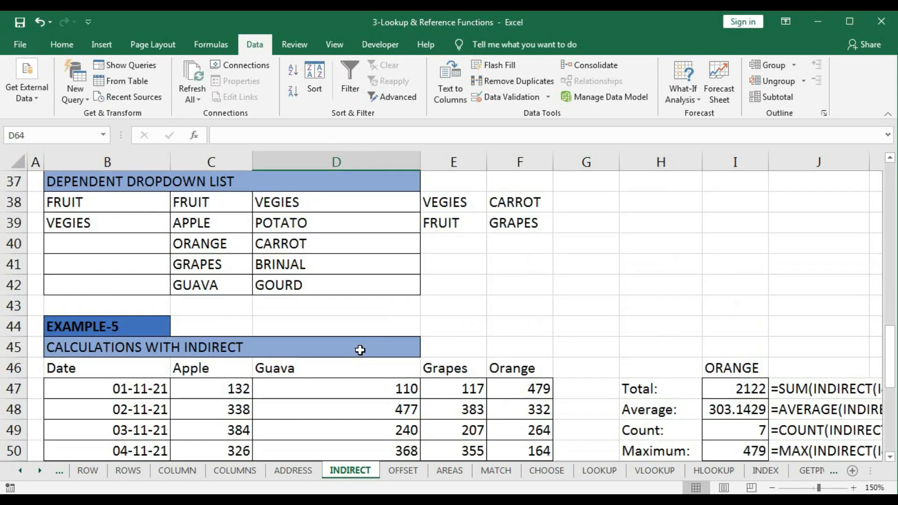
scroll(359, 349, "up", 6)
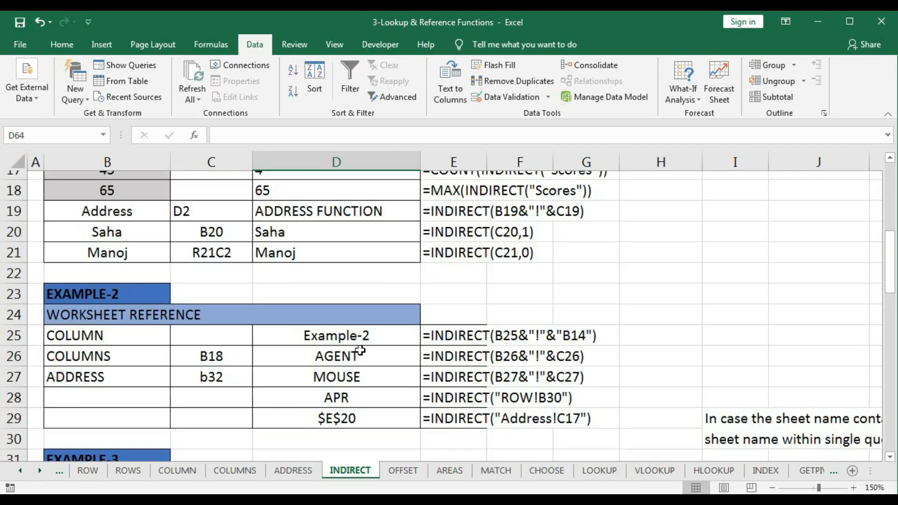
scroll(360, 349, "up", 3)
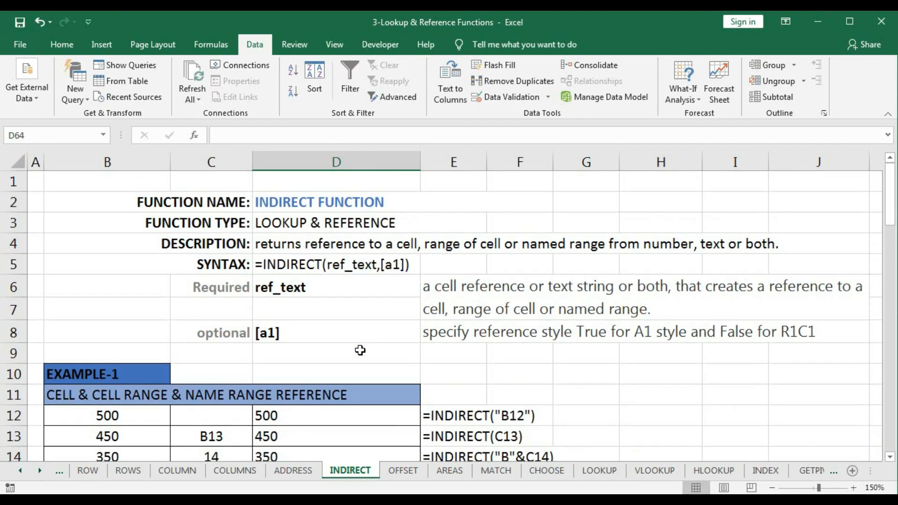
left_click(339, 412)
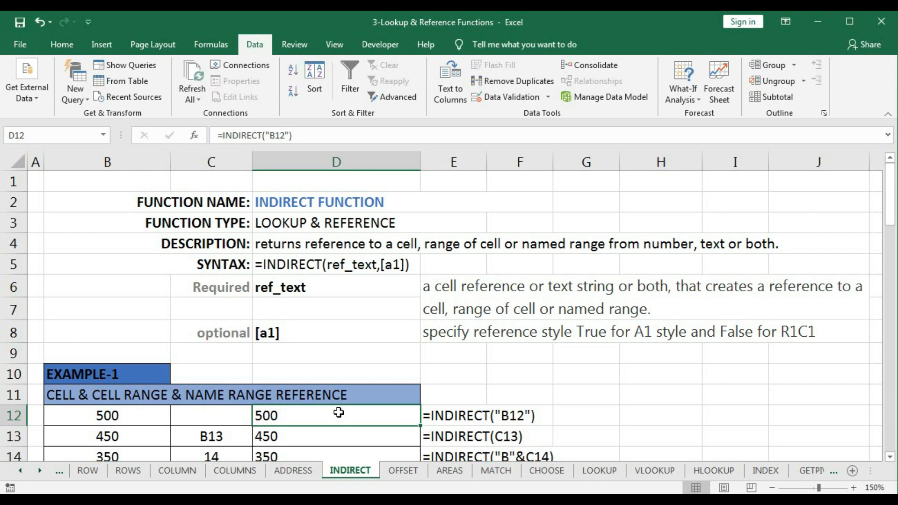